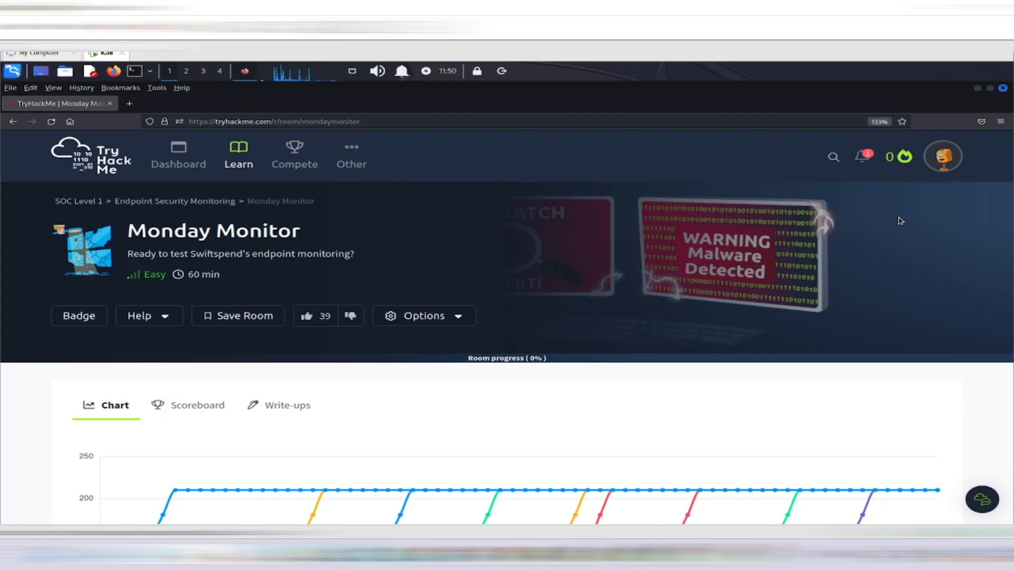
# - Read the Monday Monitor room's title and its tagline about Swiftspend's endpoint monitoring
pyautogui.click(213, 321)
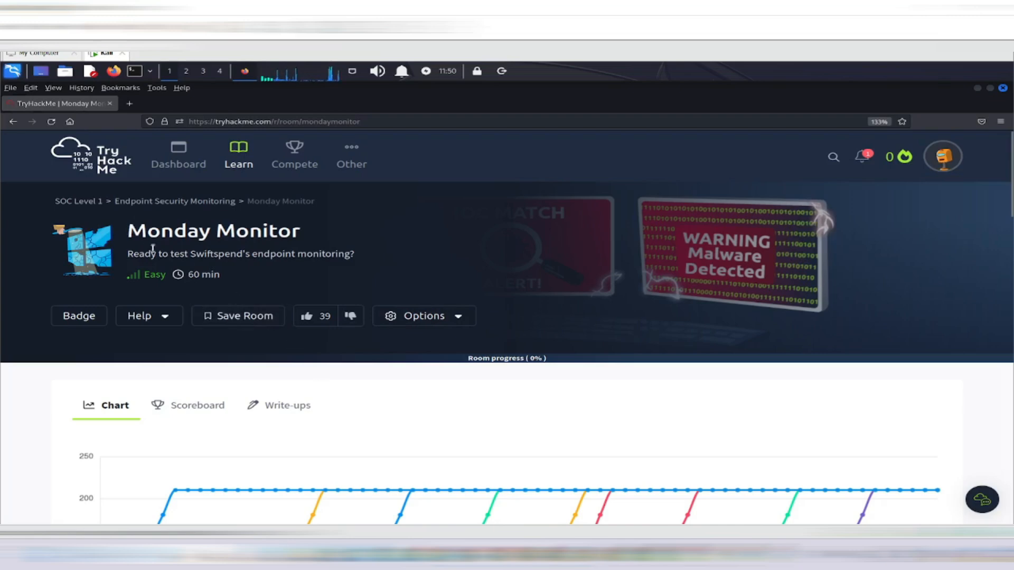
pyautogui.moveTo(131, 254); pyautogui.dragTo(252, 254)
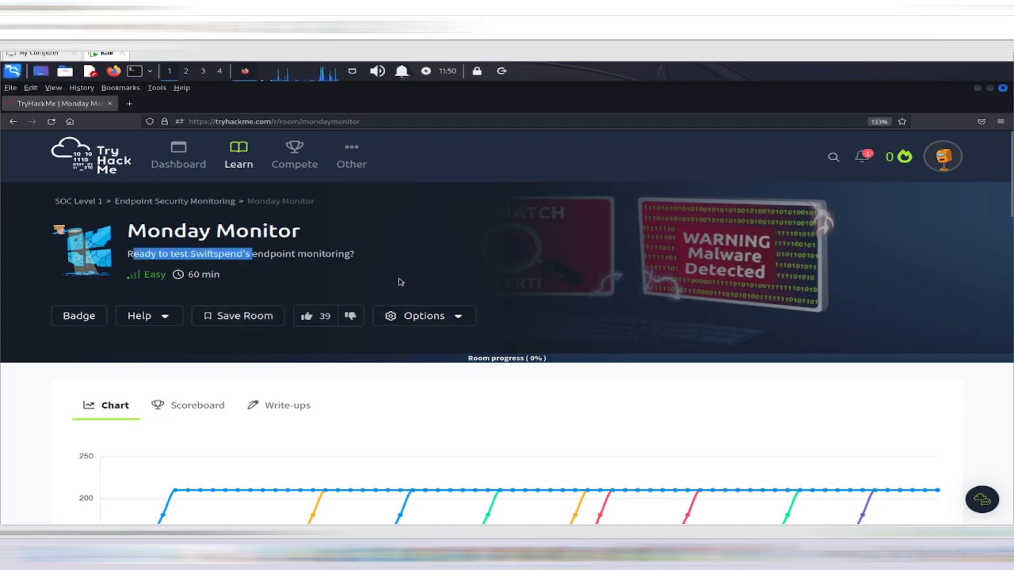
pyautogui.click(357, 254)
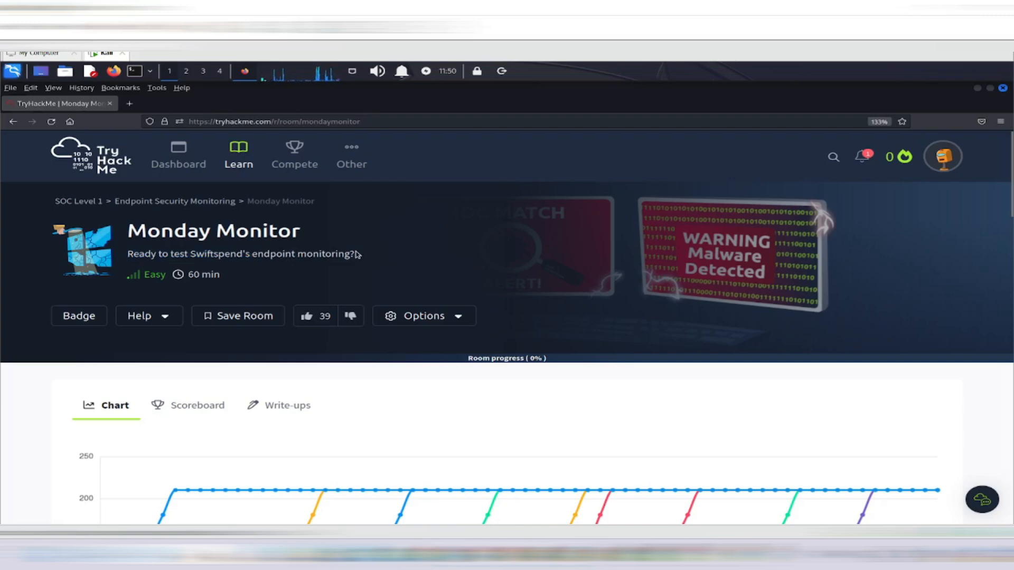
pyautogui.moveTo(357, 254); pyautogui.dragTo(126, 262)
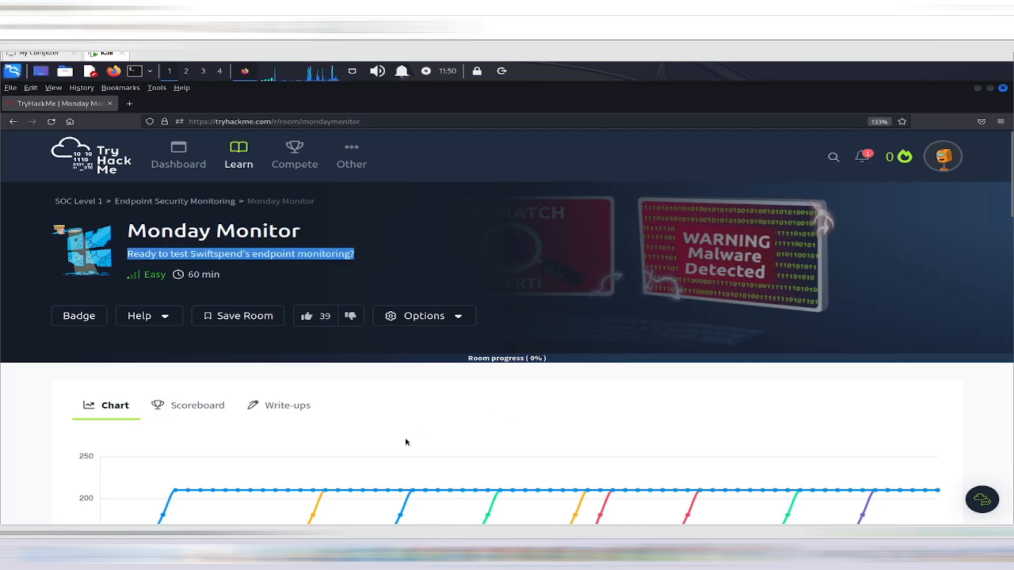
# - Skim the Scenario section of Task 1, Navigate Through the Endpoint Logs
pyautogui.scroll(-4, 403, 440)
pyautogui.scroll(-4, 409, 434)
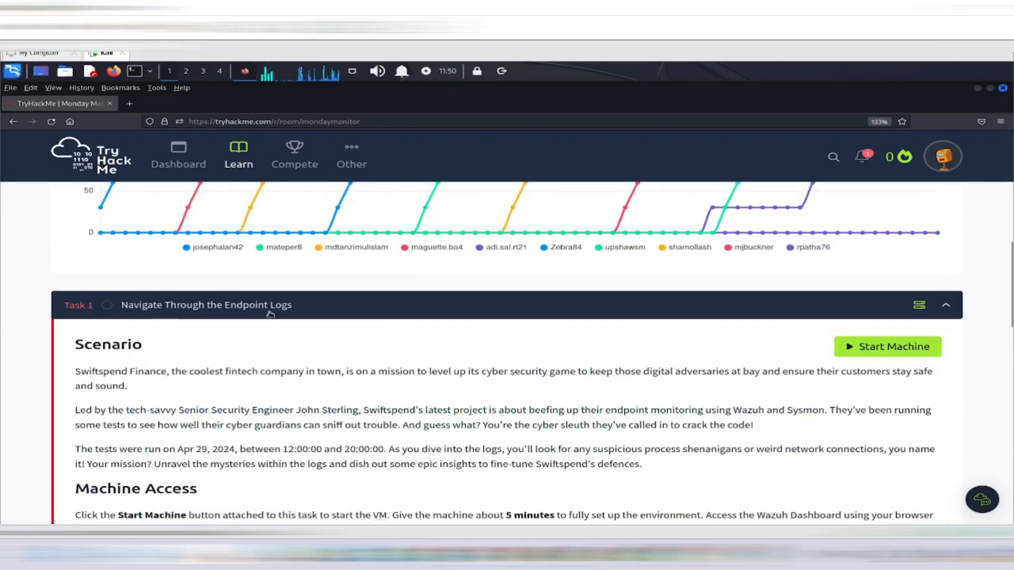
pyautogui.scroll(-2, 357, 368)
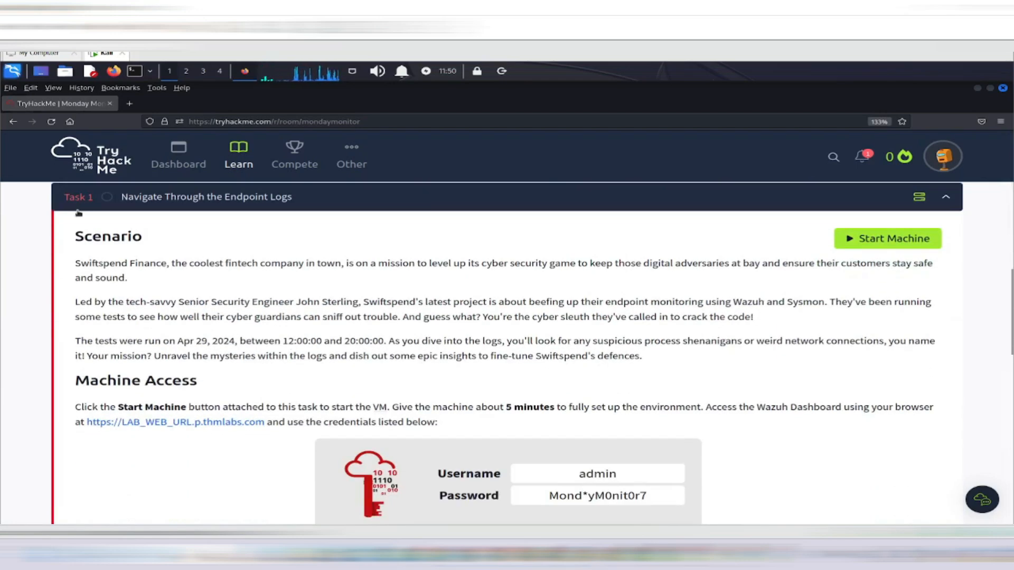
pyautogui.moveTo(75, 236); pyautogui.dragTo(168, 240)
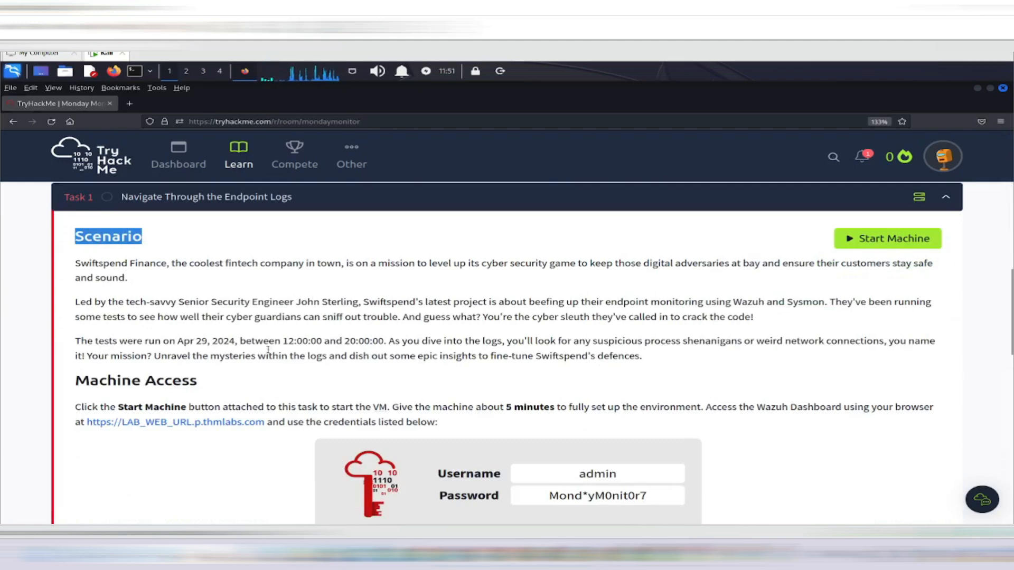
pyautogui.moveTo(75, 262); pyautogui.dragTo(710, 341)
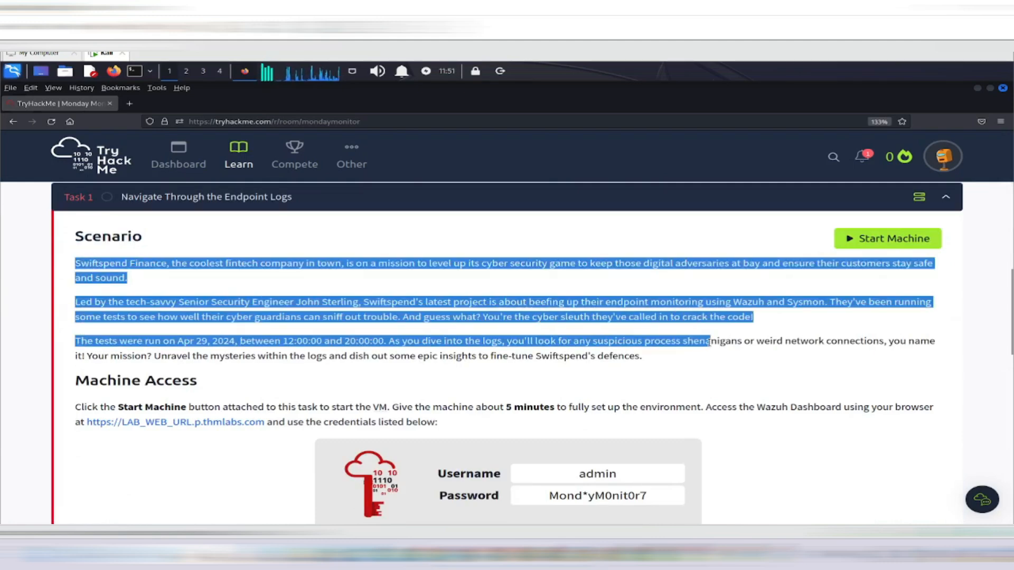
# - Review the Machine Access instructions for the Wazuh Dashboard, including the listed username and password
pyautogui.scroll(-2, 692, 353)
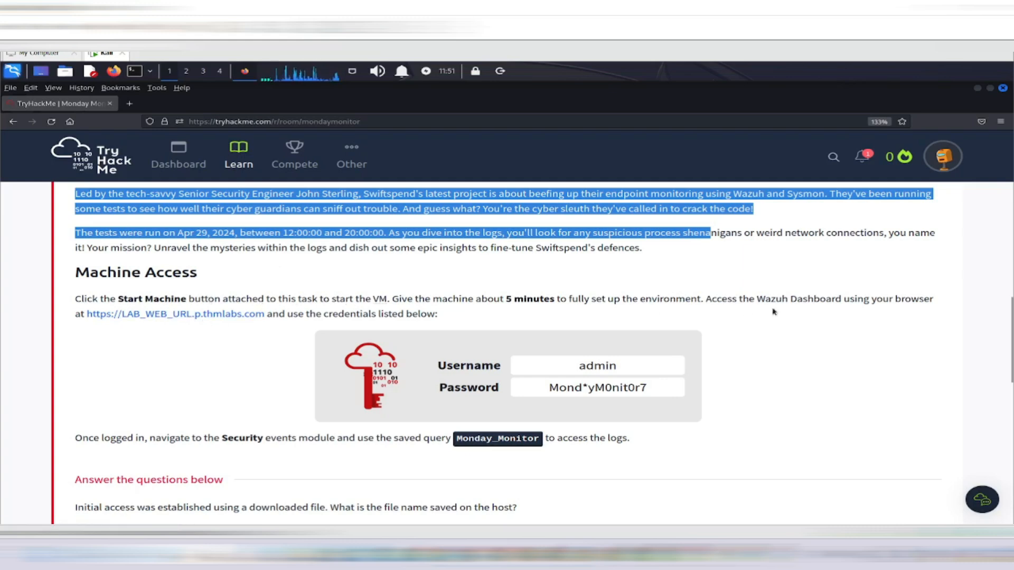
pyautogui.click(753, 302)
pyautogui.moveTo(714, 301); pyautogui.dragTo(854, 300)
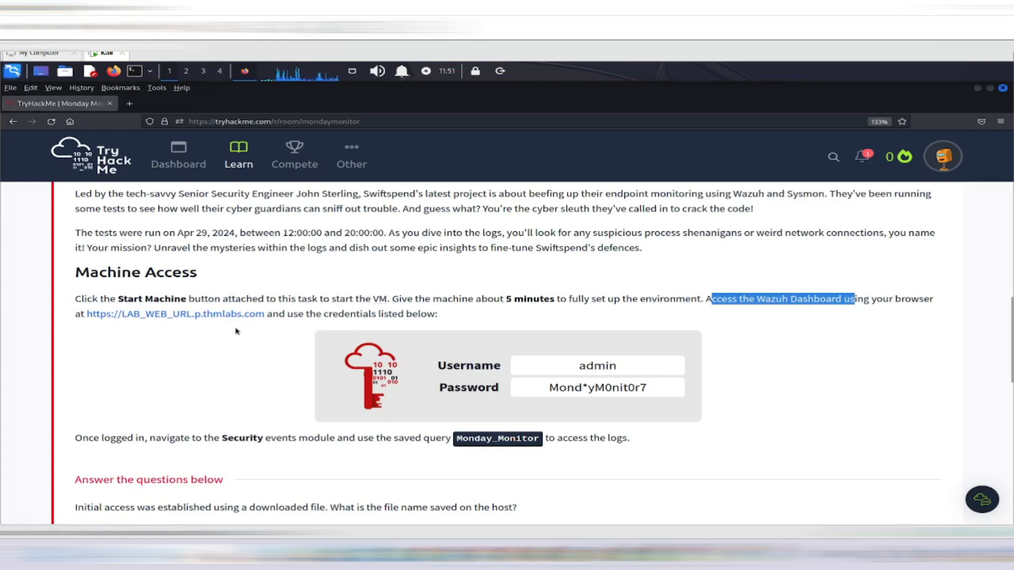
pyautogui.moveTo(576, 370); pyautogui.dragTo(616, 372)
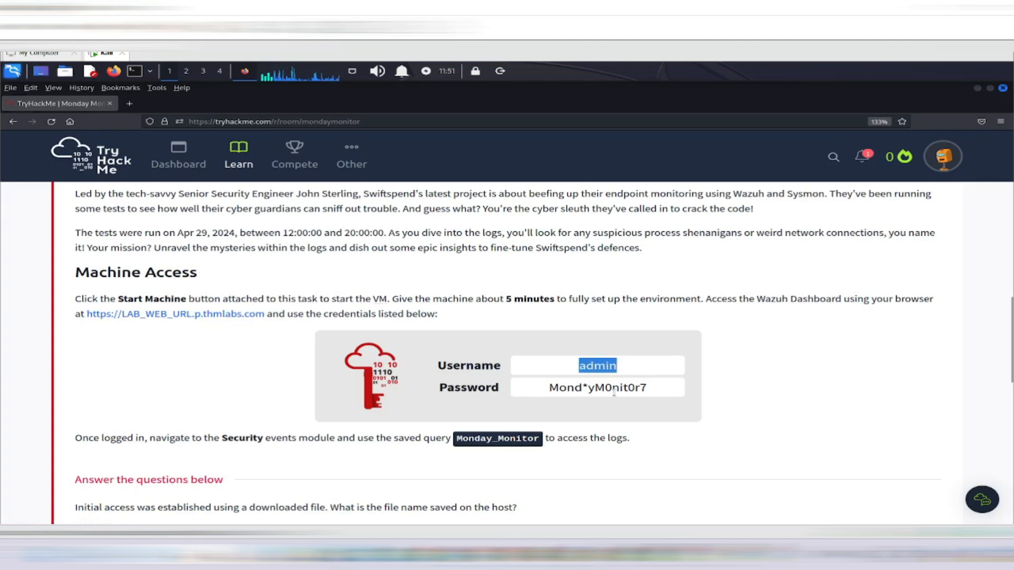
pyautogui.click(597, 387)
pyautogui.tripleClick(597, 387)
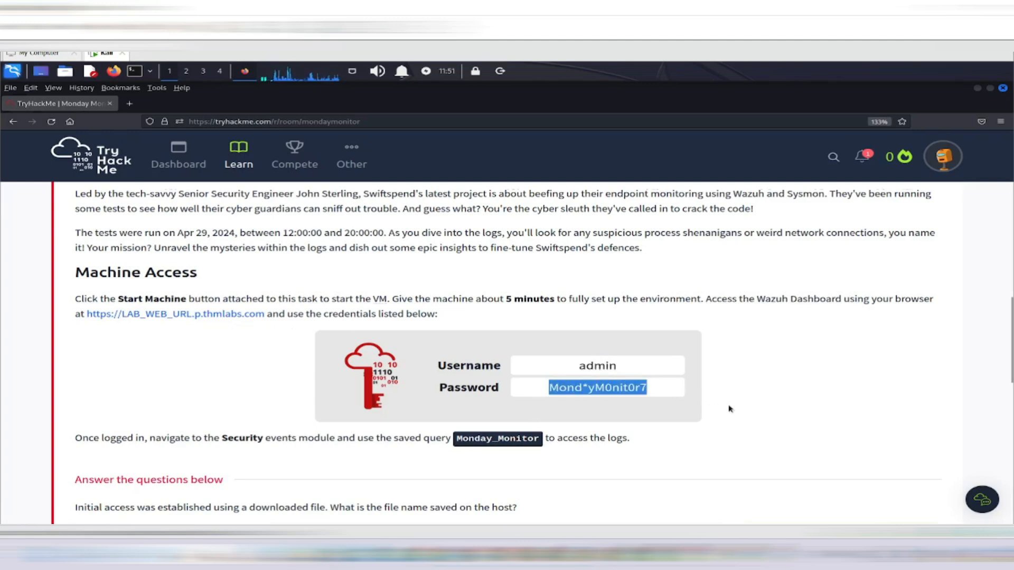
# - Look over the Task 1 questions, reading those on the downloaded file's name and the command that created the scheduled task
pyautogui.scroll(-4, 729, 410)
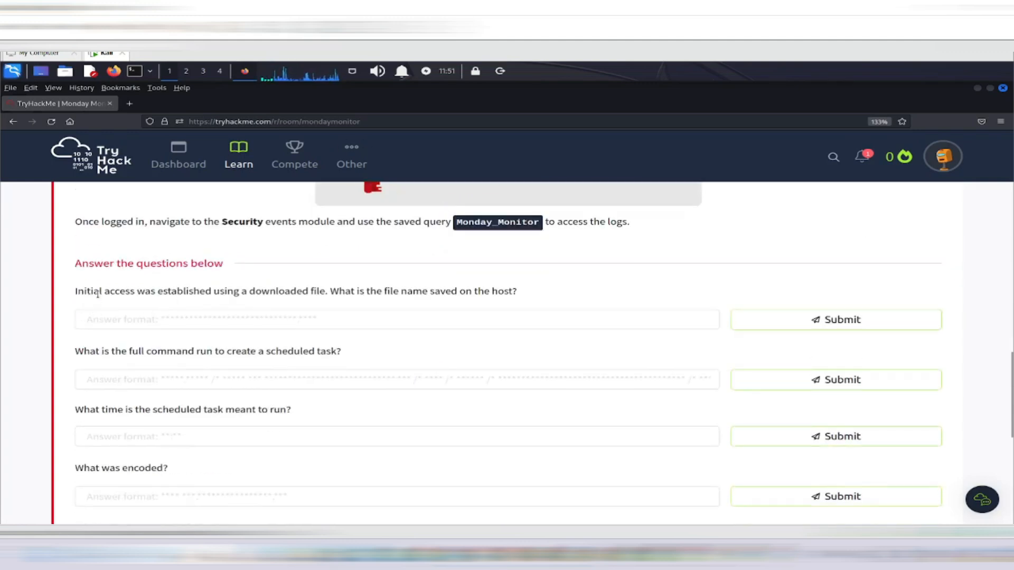
pyautogui.scroll(-4, 124, 307)
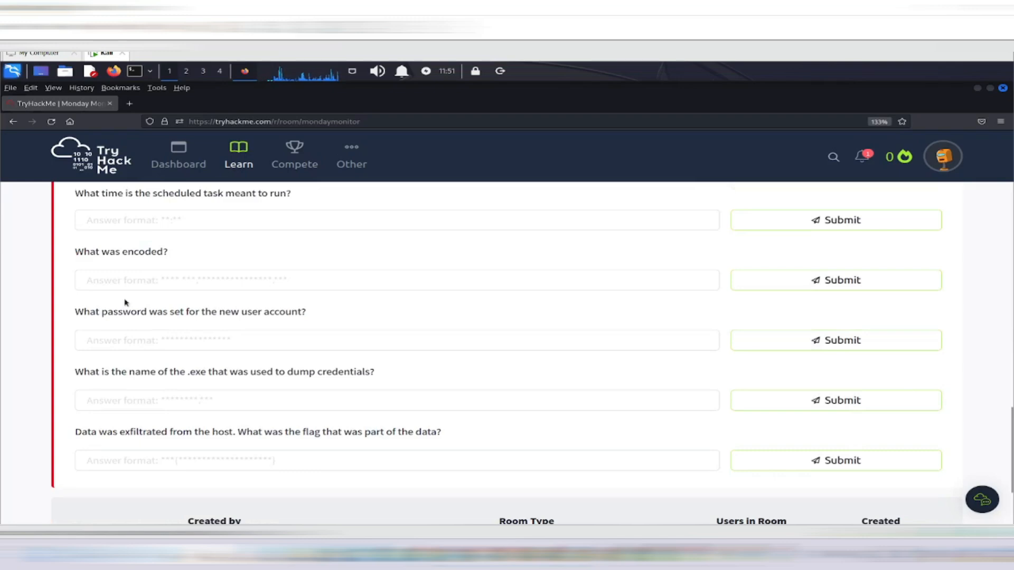
pyautogui.scroll(2, 219, 326)
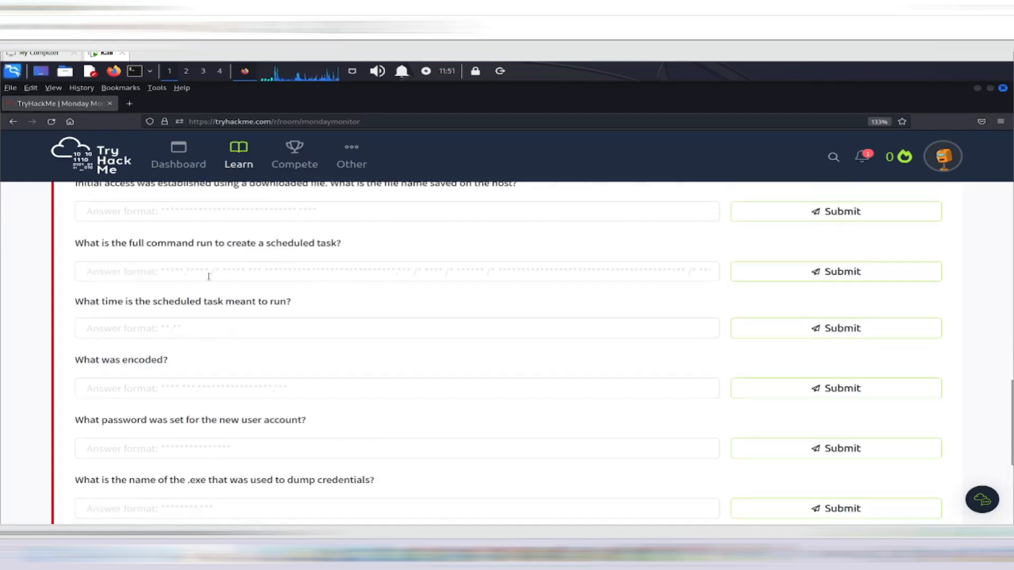
pyautogui.scroll(2, 209, 276)
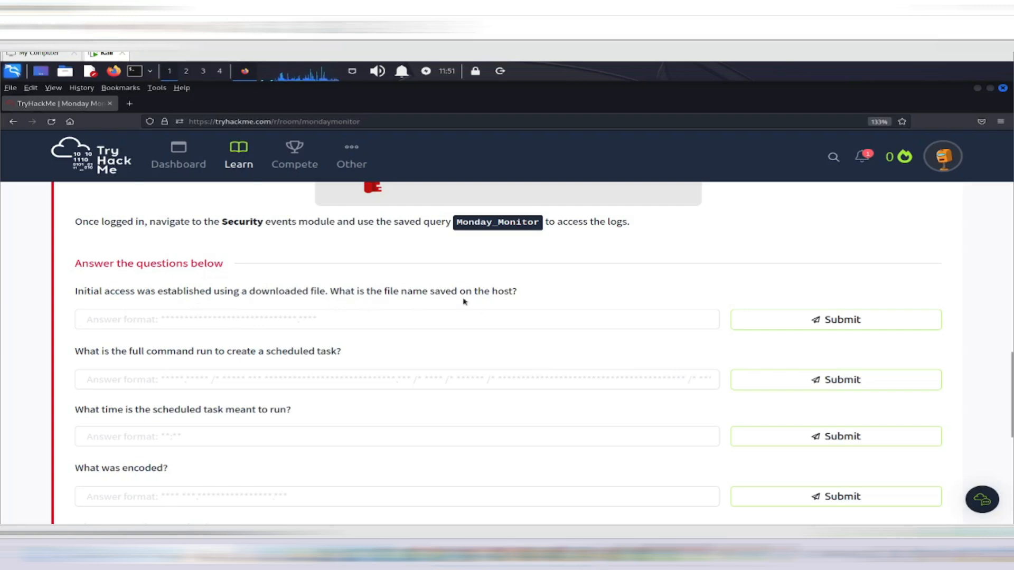
pyautogui.moveTo(518, 295); pyautogui.dragTo(70, 298)
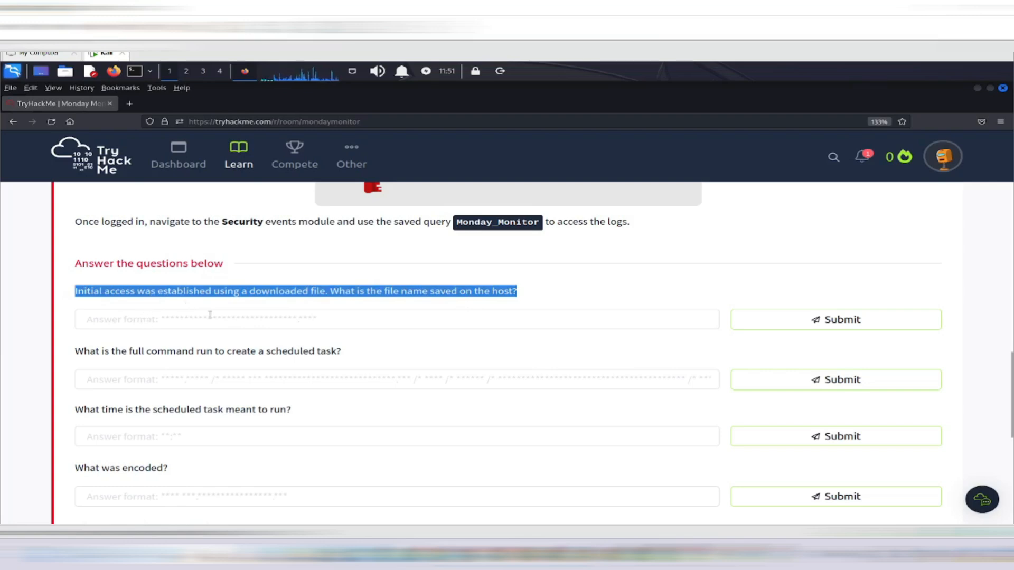
pyautogui.moveTo(84, 351); pyautogui.dragTo(109, 352)
pyautogui.moveTo(168, 363); pyautogui.dragTo(360, 355)
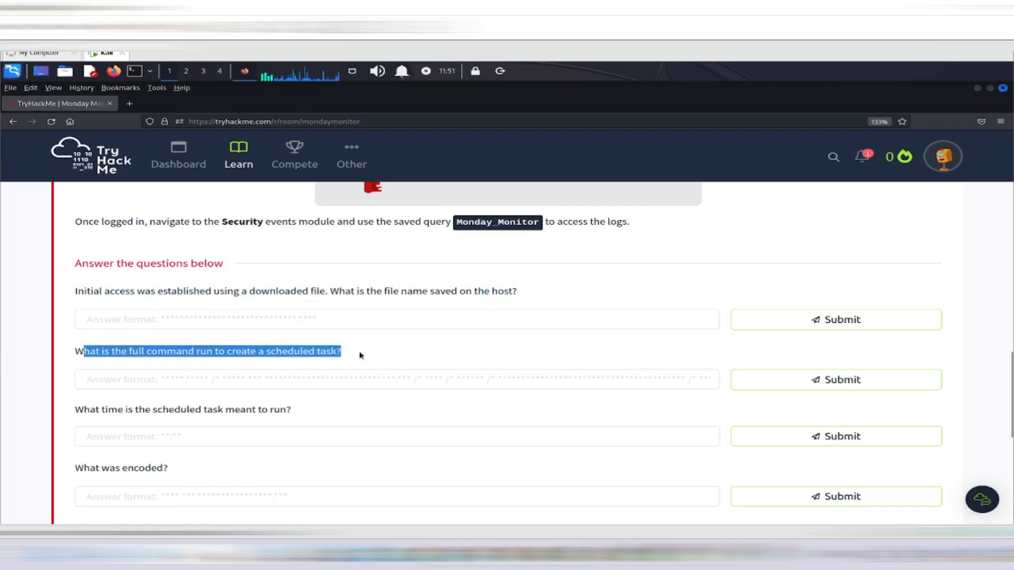
pyautogui.click(357, 359)
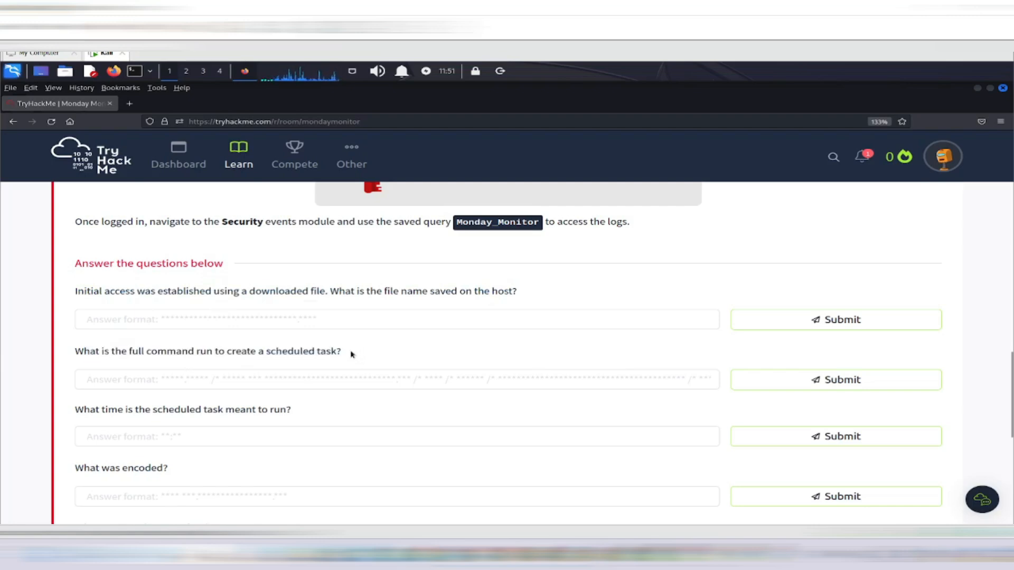
pyautogui.tripleClick(45, 362)
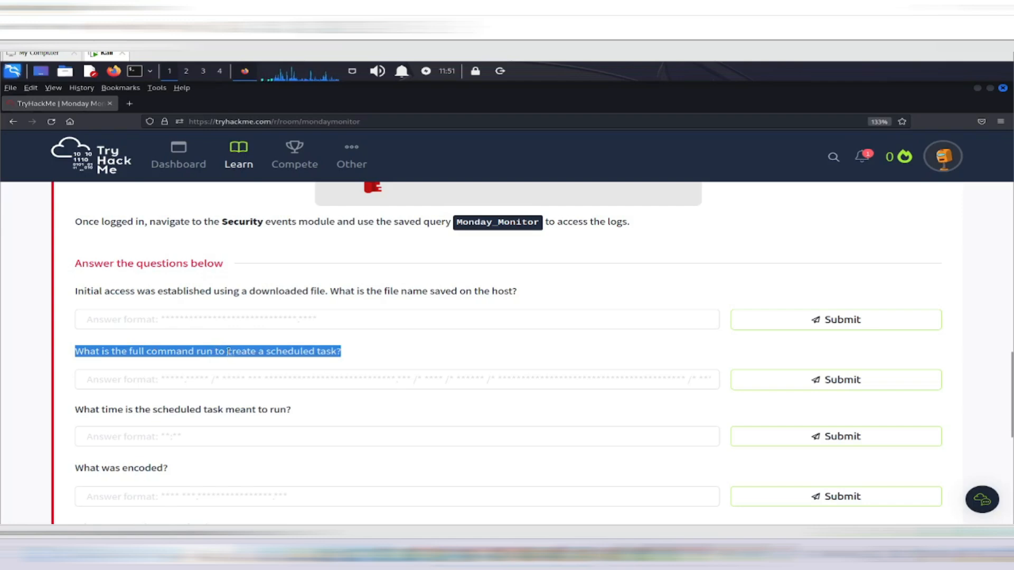
# - Read the questions on the scheduled task's run time, what was encoded, and the new user account's password
pyautogui.scroll(-3, 227, 350)
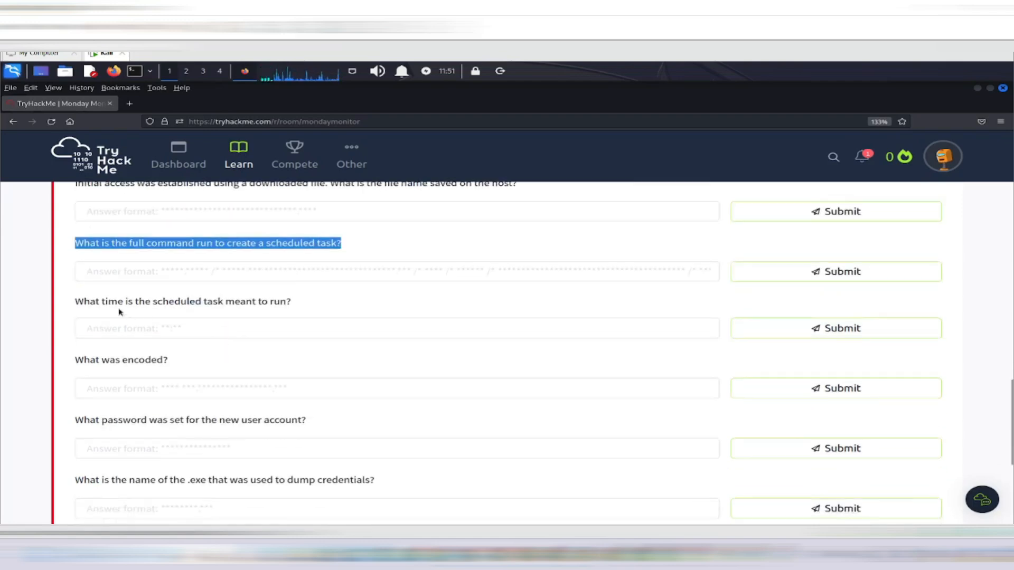
pyautogui.moveTo(76, 303)
pyautogui.mouseDown()
pyautogui.moveTo(139, 303)
pyautogui.moveTo(181, 319)
pyautogui.moveTo(305, 309)
pyautogui.moveTo(75, 302)
pyautogui.mouseUp()
pyautogui.click(310, 309)
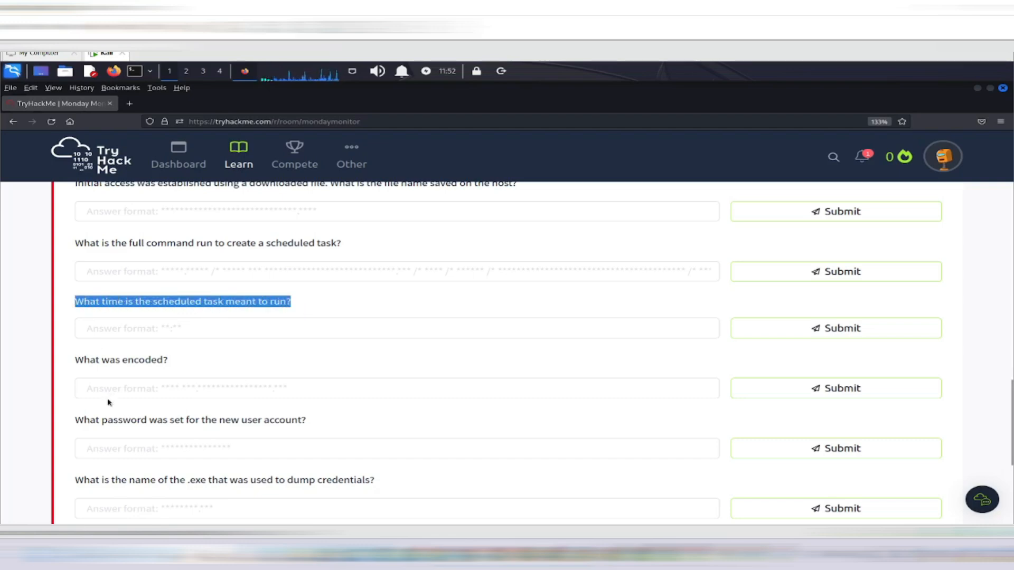
pyautogui.moveTo(71, 364); pyautogui.dragTo(221, 365)
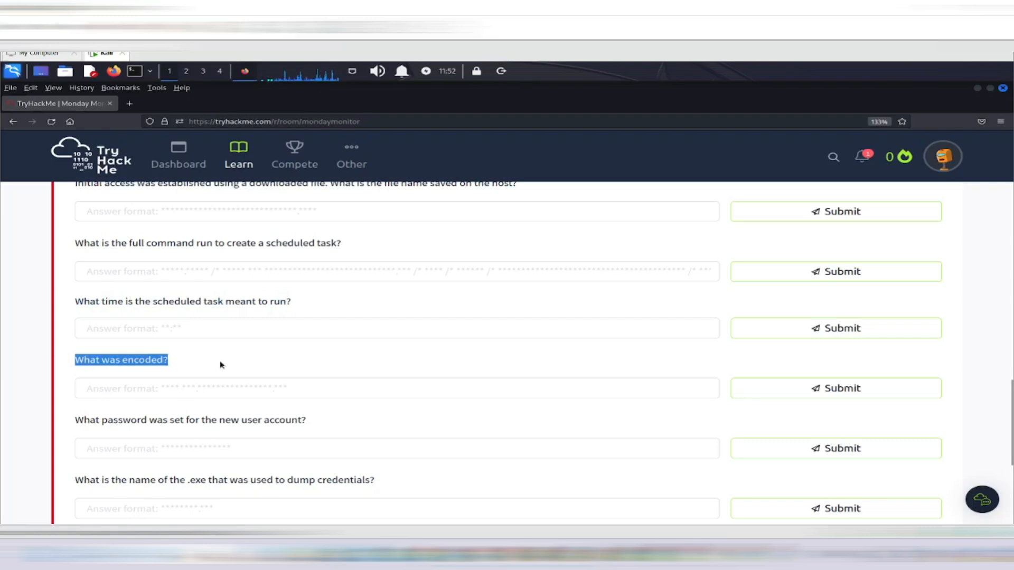
pyautogui.scroll(-3, 221, 365)
pyautogui.moveTo(72, 315); pyautogui.dragTo(323, 317)
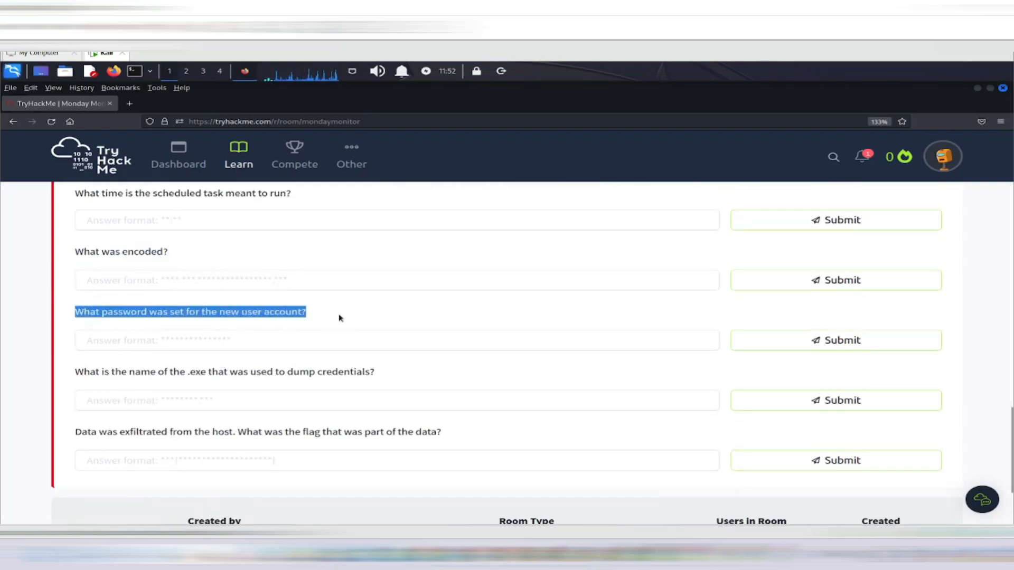
pyautogui.click(340, 318)
pyautogui.moveTo(310, 317); pyautogui.dragTo(47, 318)
# - Read the last two questions, on the .exe used to dump credentials and the flag in the exfiltrated data
pyautogui.moveTo(85, 372); pyautogui.dragTo(389, 378)
pyautogui.click(400, 376)
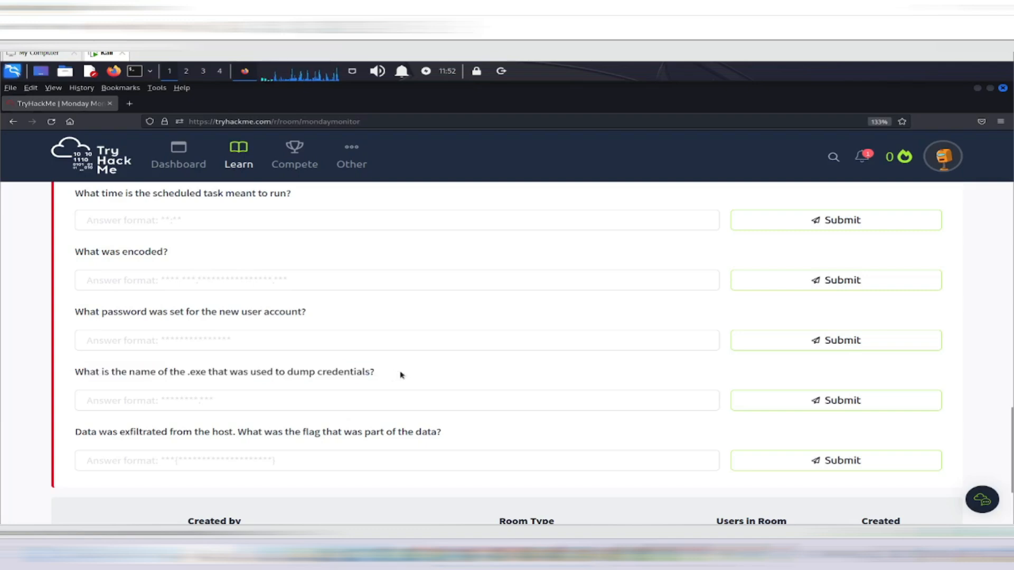
pyautogui.moveTo(383, 376); pyautogui.dragTo(472, 382)
pyautogui.click(74, 380)
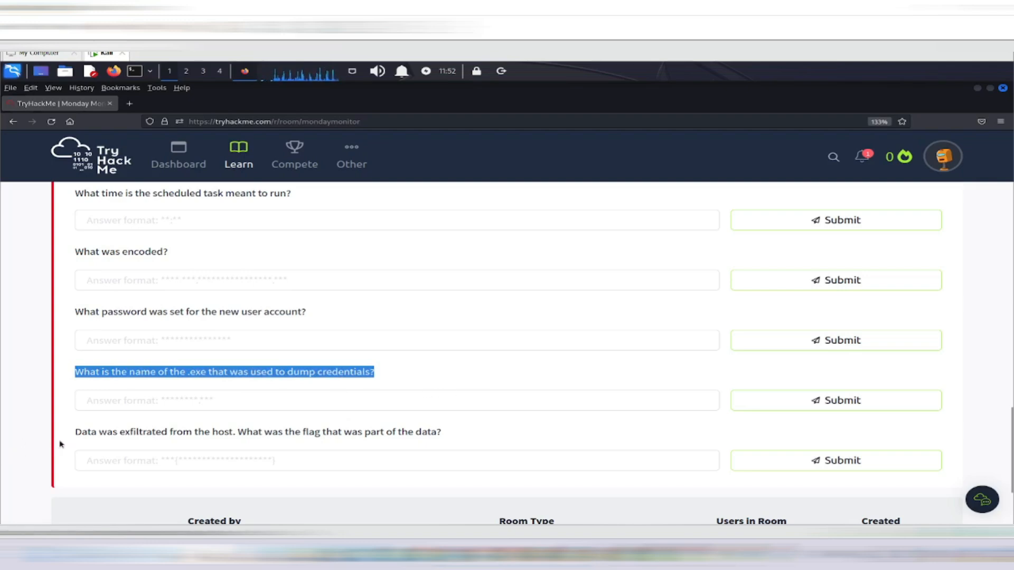
pyautogui.click(470, 438)
pyautogui.moveTo(319, 445); pyautogui.dragTo(70, 430)
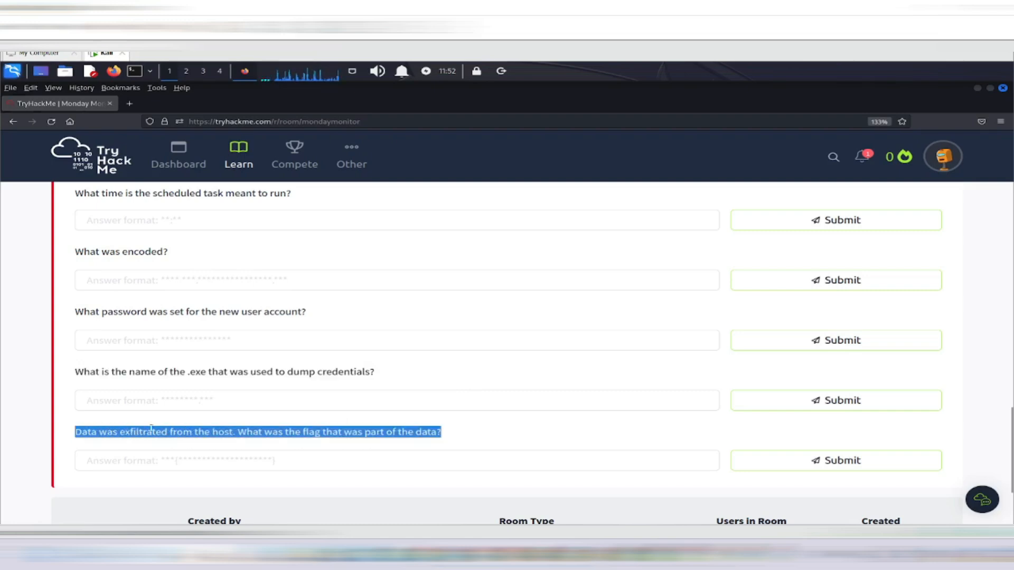
pyautogui.click(284, 435)
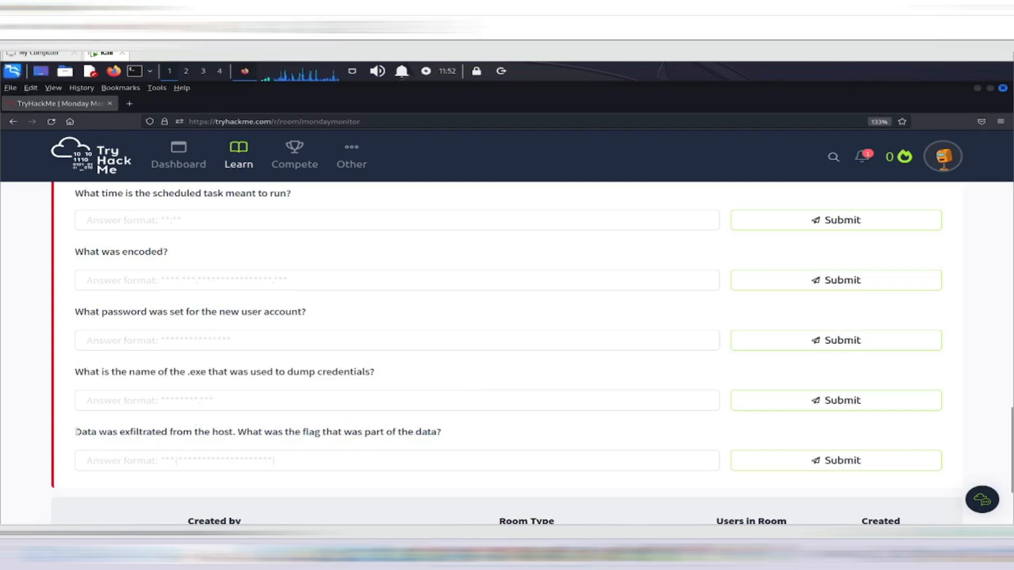
pyautogui.moveTo(76, 432); pyautogui.dragTo(470, 437)
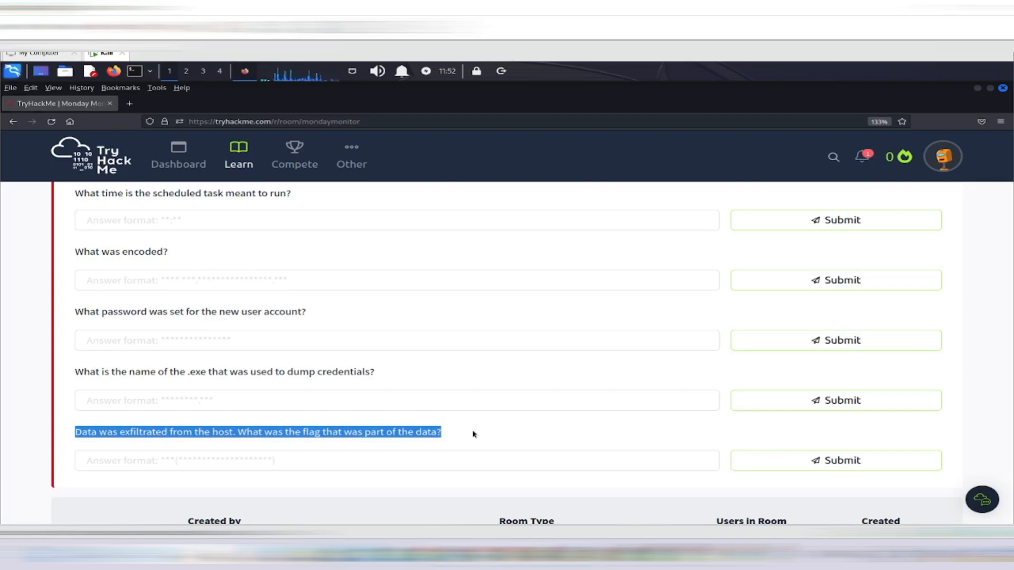
# - Return to the Task 1 Scenario and reread its first two paragraphs on Swiftspend Finance and its Wazuh and Sysmon monitoring tests
pyautogui.scroll(4, 420, 428)
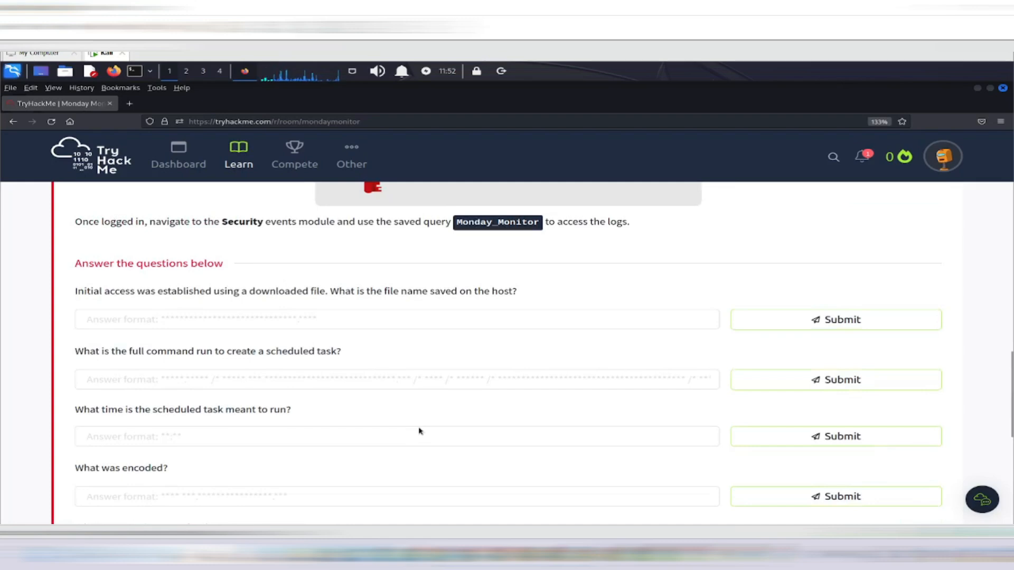
pyautogui.scroll(12, 303, 400)
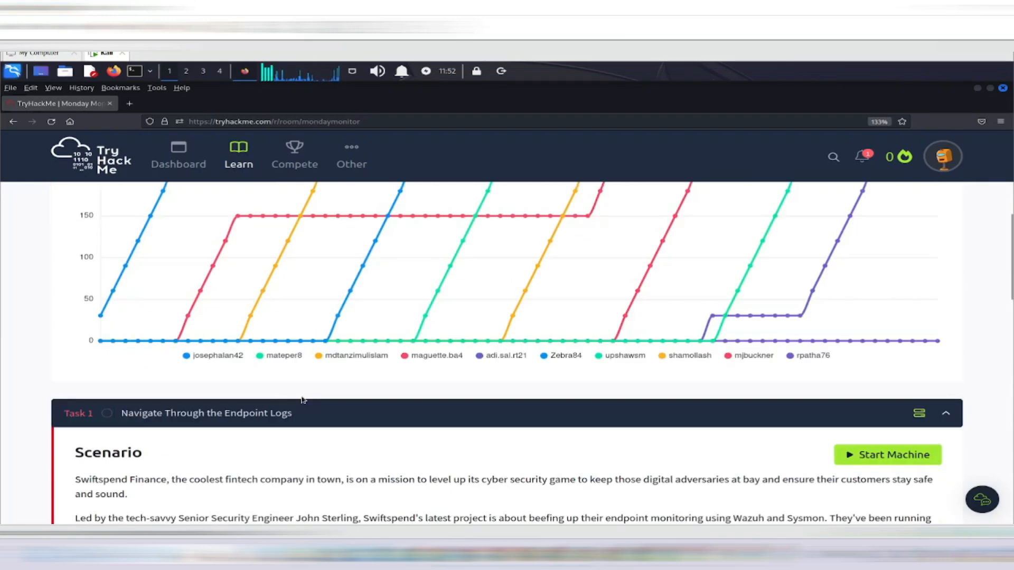
pyautogui.scroll(-2, 409, 418)
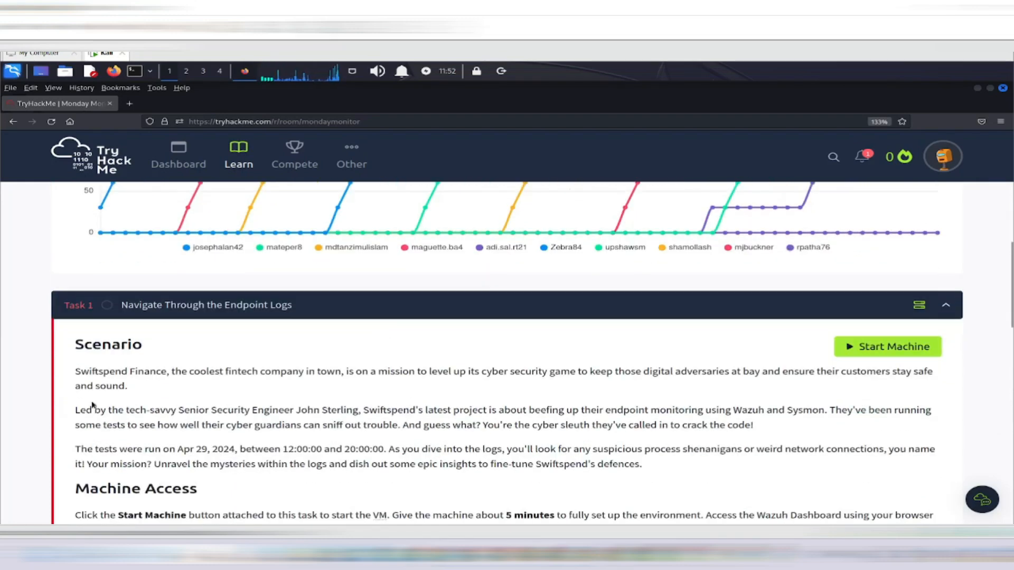
pyautogui.moveTo(79, 369); pyautogui.dragTo(156, 372)
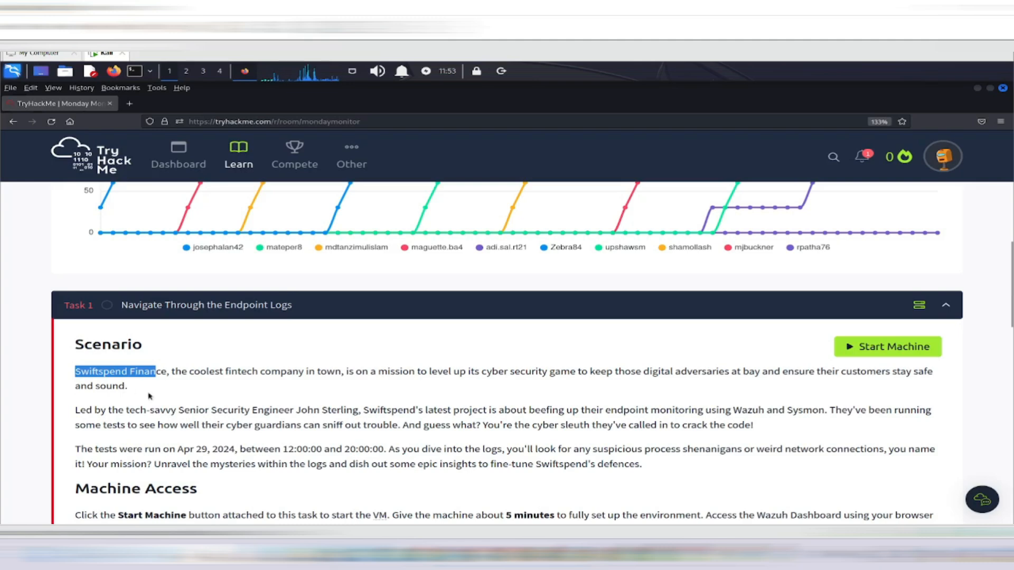
pyautogui.scroll(-2, 153, 397)
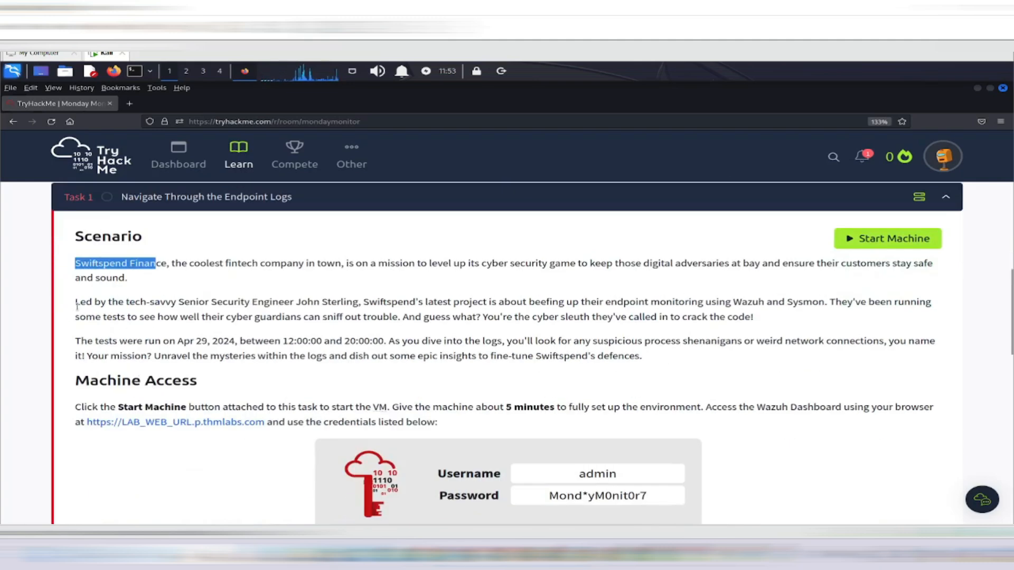
pyautogui.moveTo(75, 302); pyautogui.dragTo(173, 315)
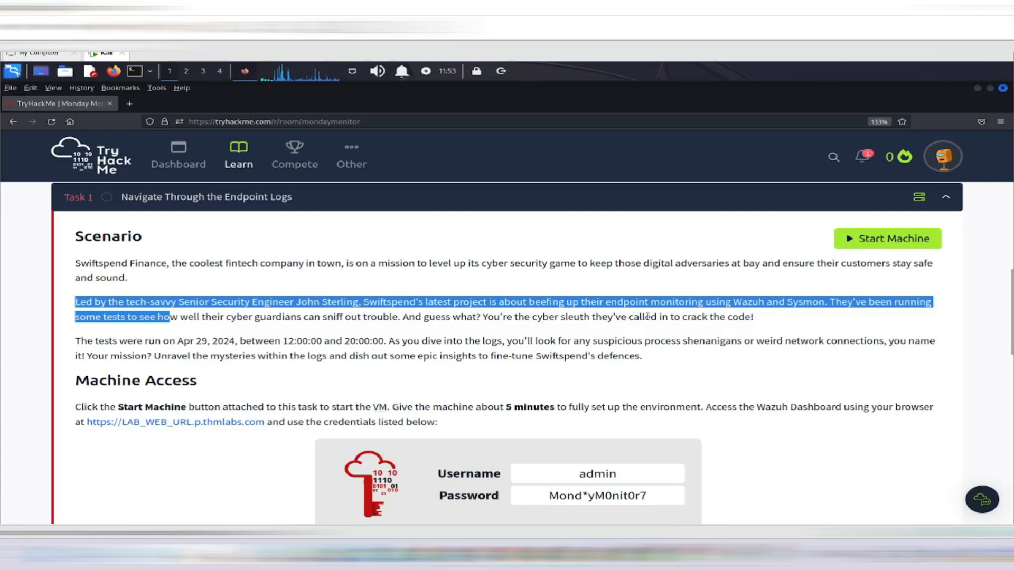
pyautogui.click(719, 314)
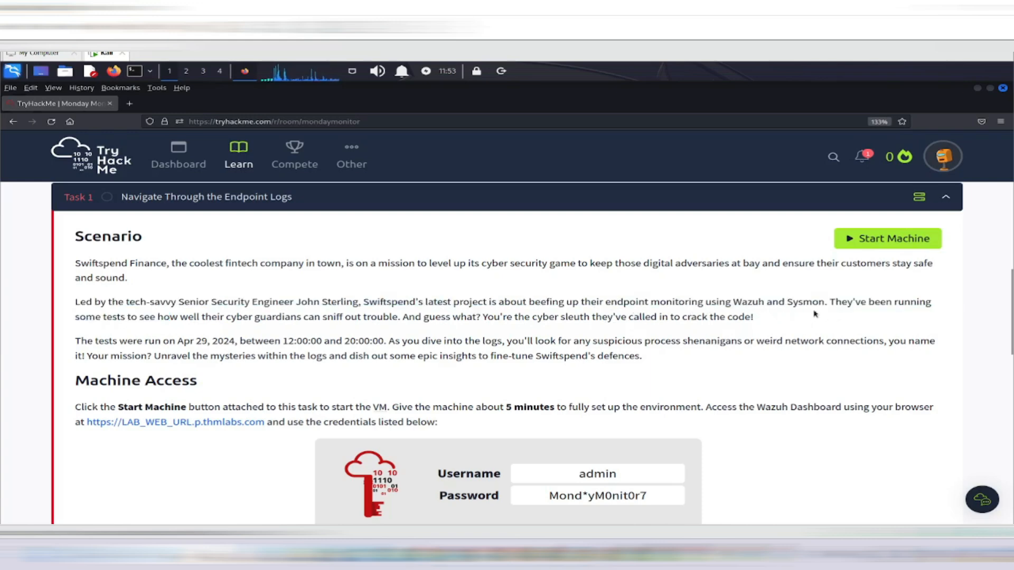
pyautogui.moveTo(734, 309); pyautogui.dragTo(843, 325)
pyautogui.click(843, 326)
pyautogui.moveTo(132, 320); pyautogui.dragTo(769, 321)
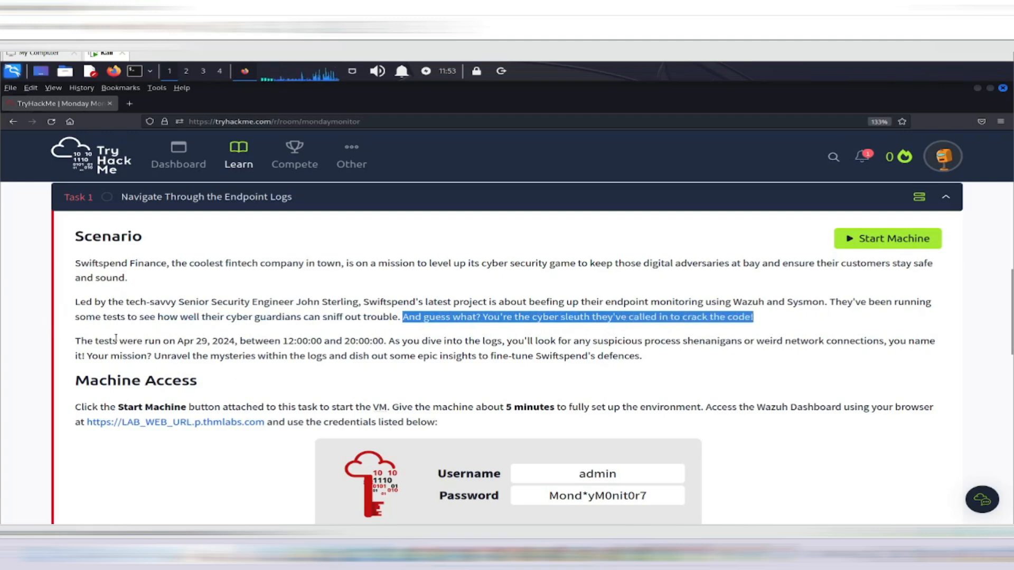
# - Read the Scenario paragraph on the tests' date, their time window and the suspicious activity to look for in the logs
pyautogui.moveTo(183, 342); pyautogui.dragTo(235, 342)
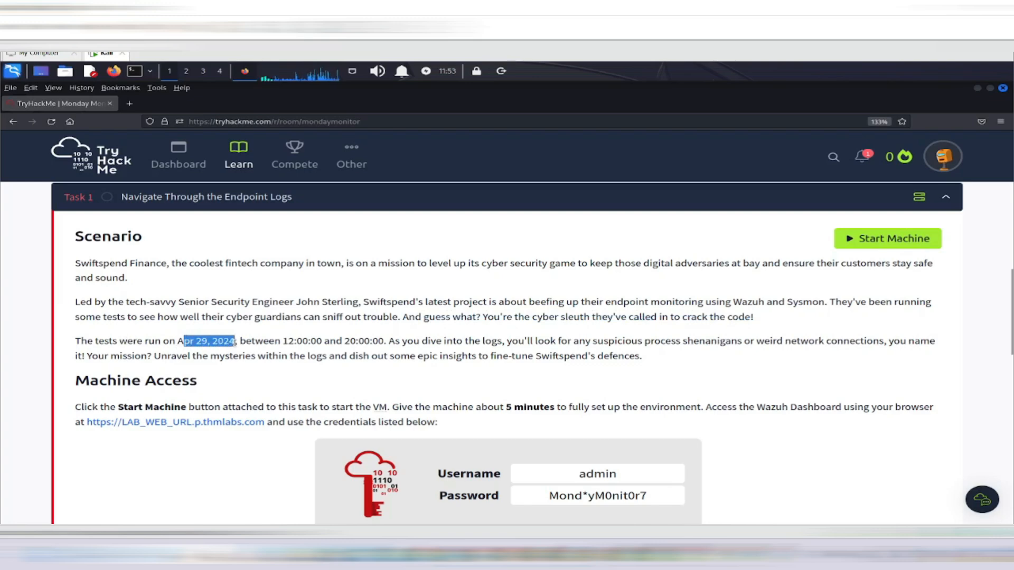
pyautogui.click(269, 377)
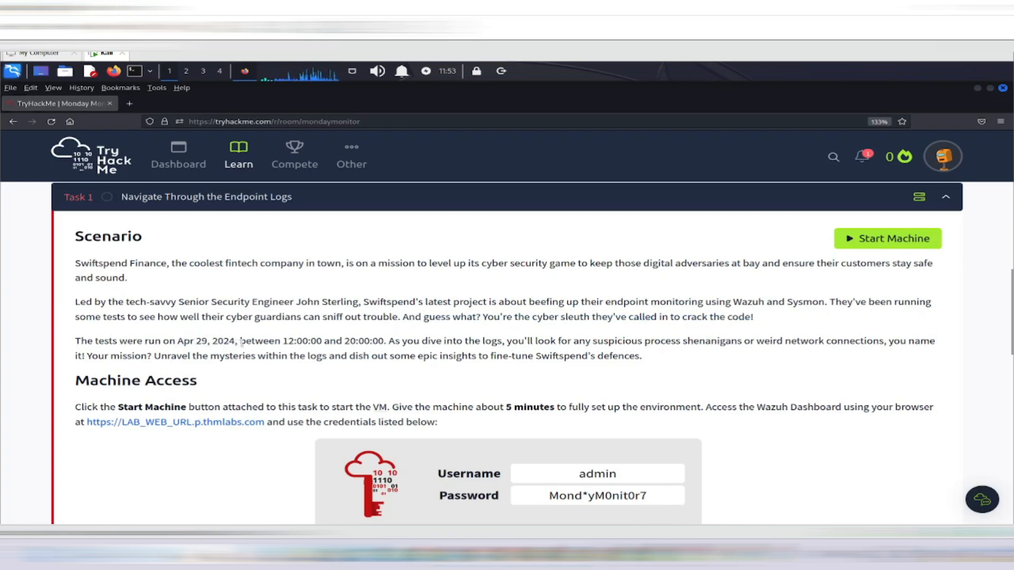
pyautogui.moveTo(239, 342); pyautogui.dragTo(245, 342)
pyautogui.tripleClick(655, 363)
pyautogui.moveTo(147, 303); pyautogui.dragTo(75, 264)
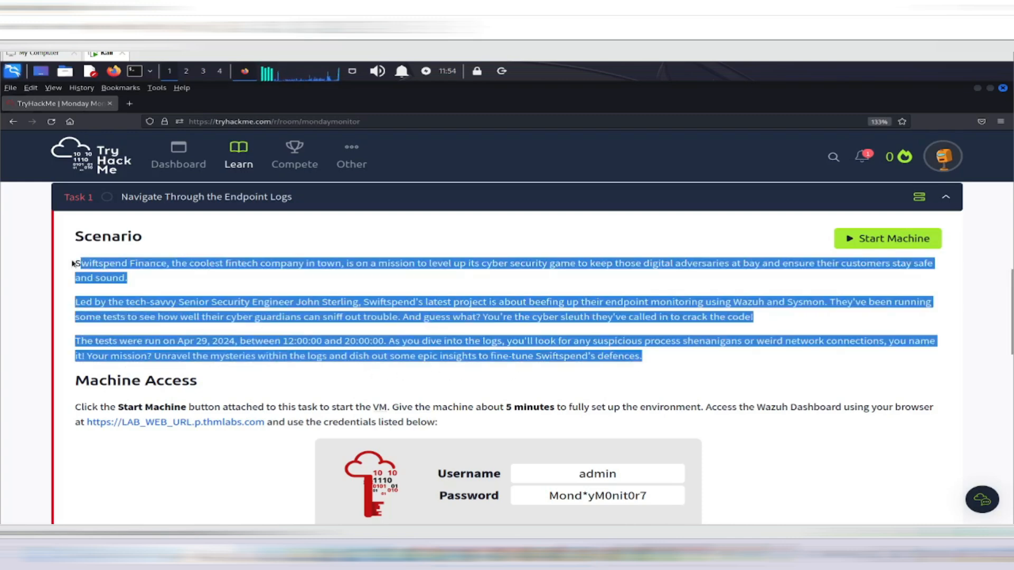
pyautogui.click(398, 343)
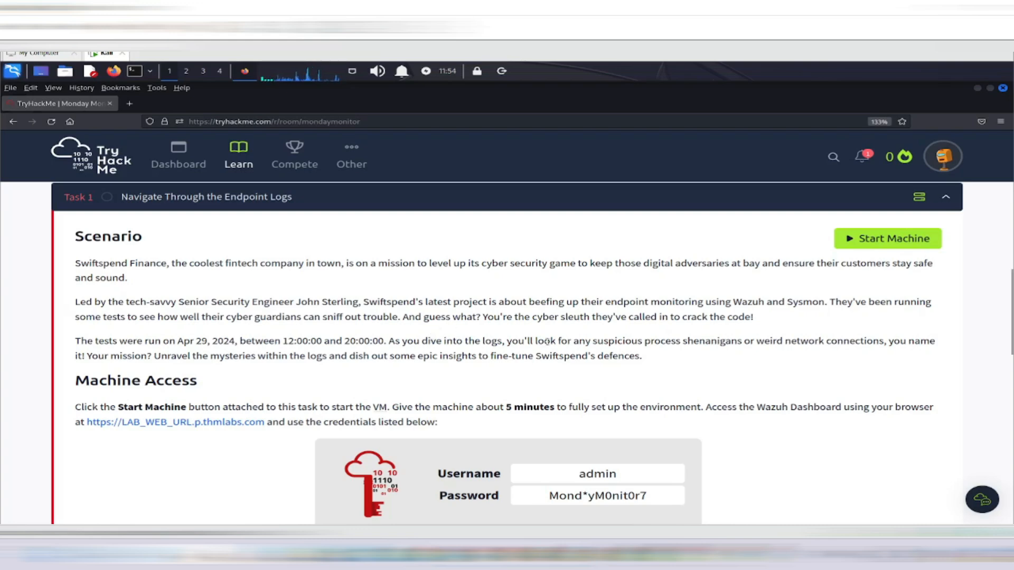
# - Start the Task 1 target machine, then switch to a new terminal and change to the Downloads directory
pyautogui.click(870, 242)
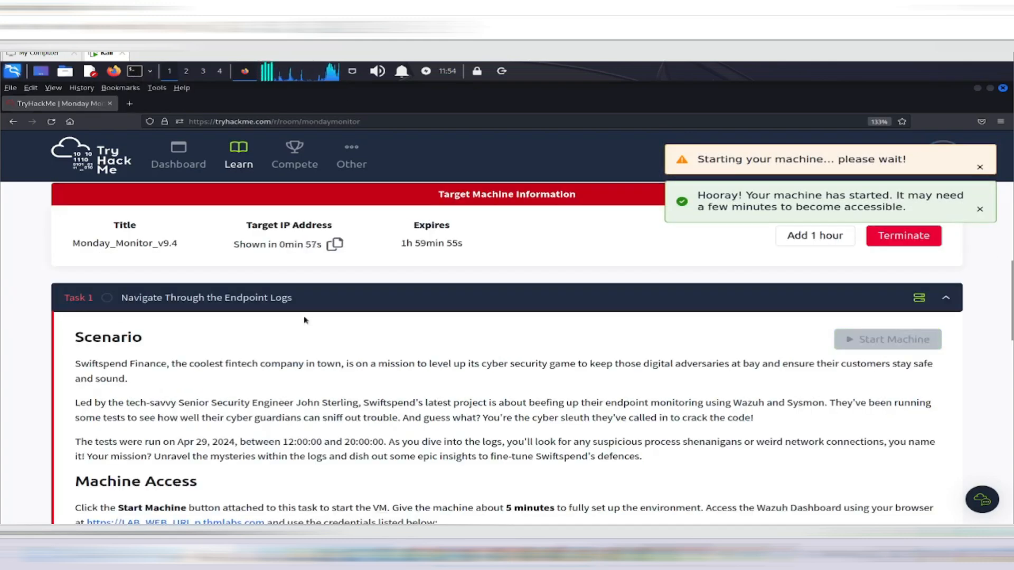
pyautogui.click(135, 71)
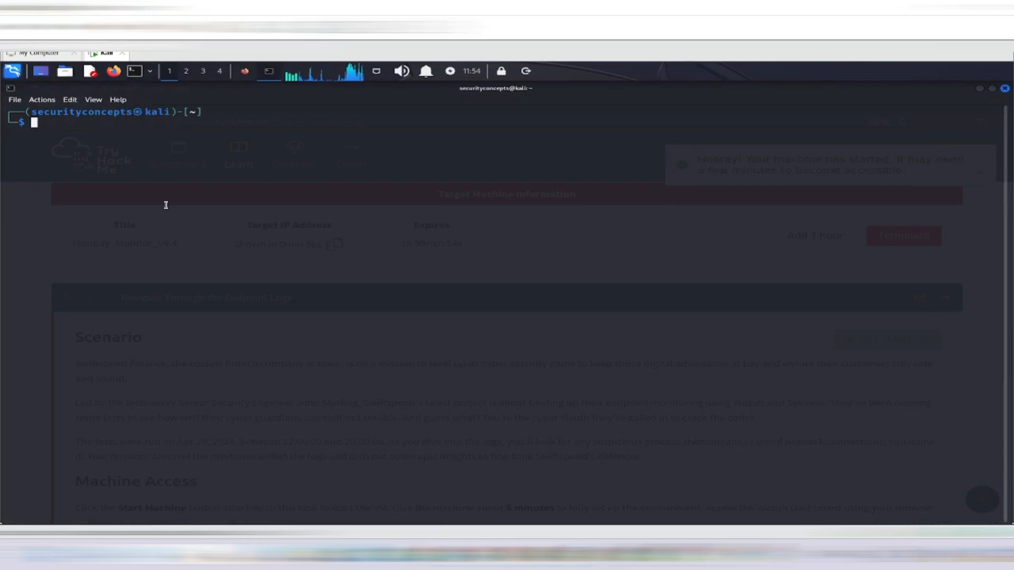
pyautogui.write('cd Dow')
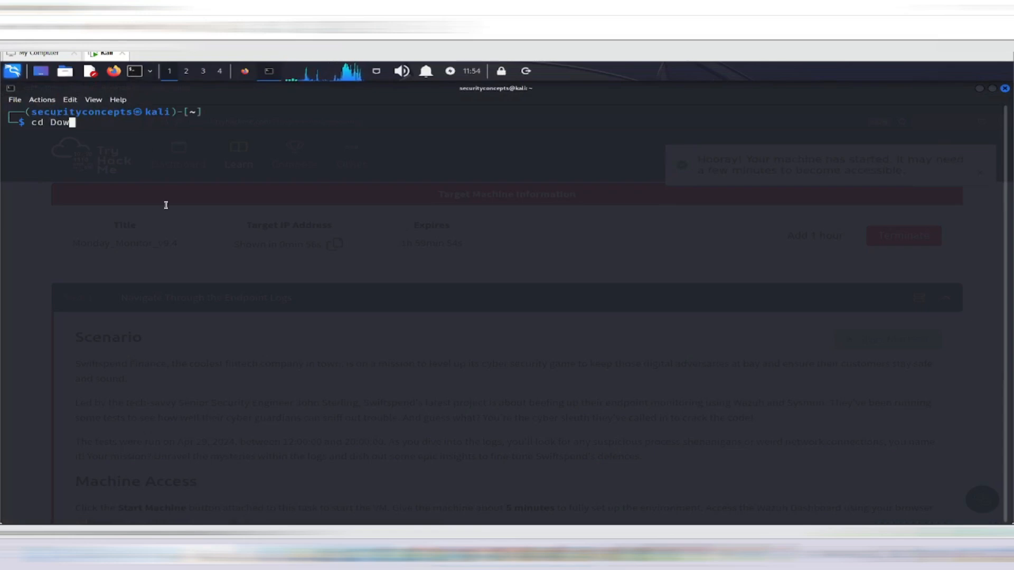
pyautogui.write('nloads/')
pyautogui.press('Return')
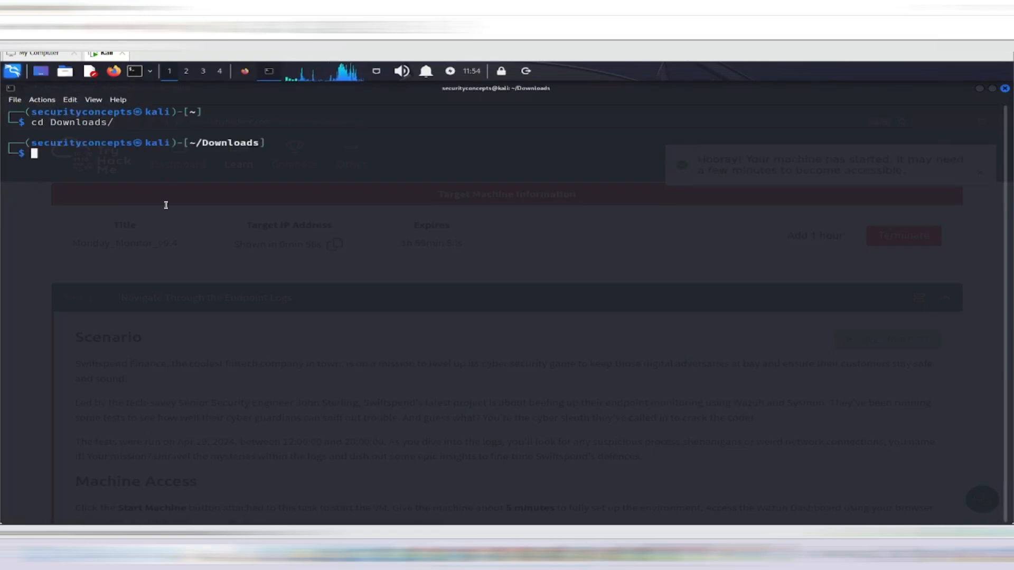
# - Connect to the TryHackMe VPN by running openvpn with sudo on the downloaded .ovpn file, entering the sudo password, and check the connection output
pyautogui.write('s')
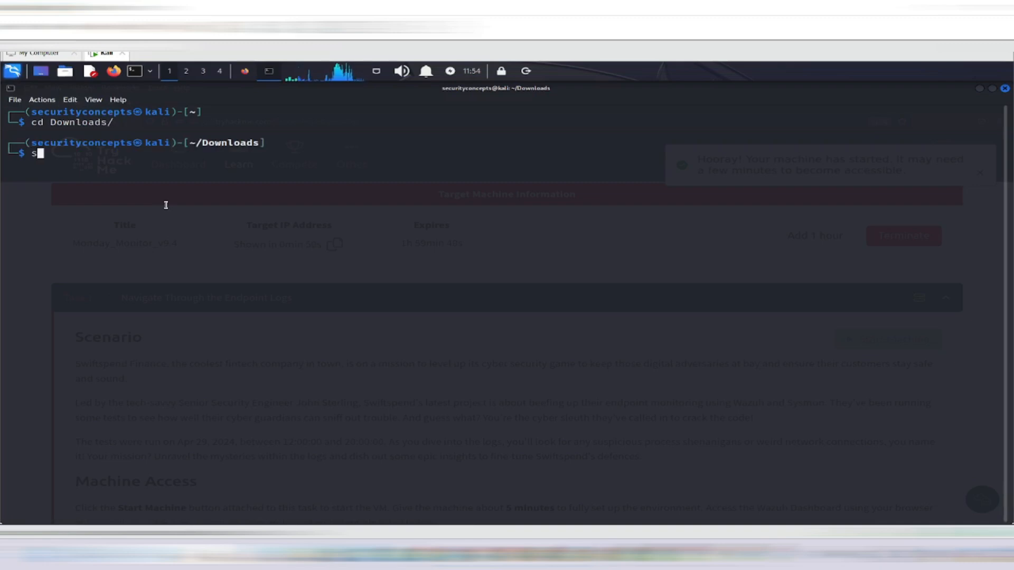
pyautogui.write('udo ope')
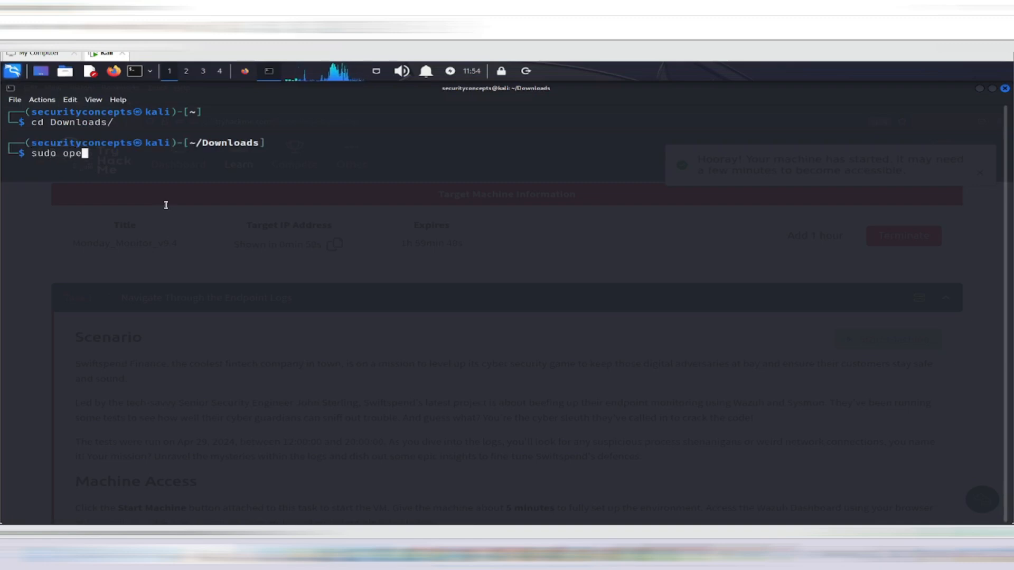
pyautogui.write('nvpn rp')
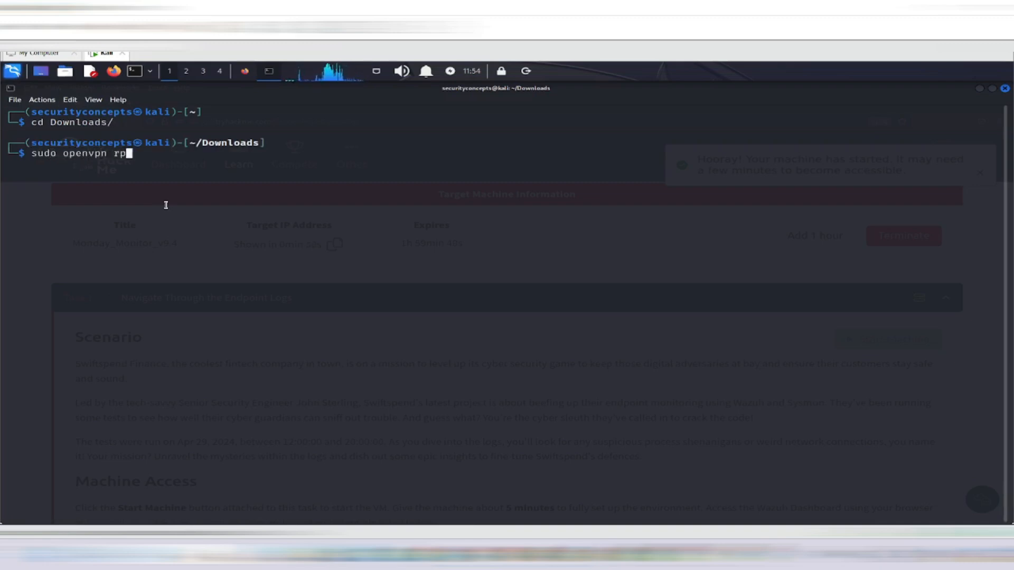
pyautogui.press('Tab')
pyautogui.press('Return')
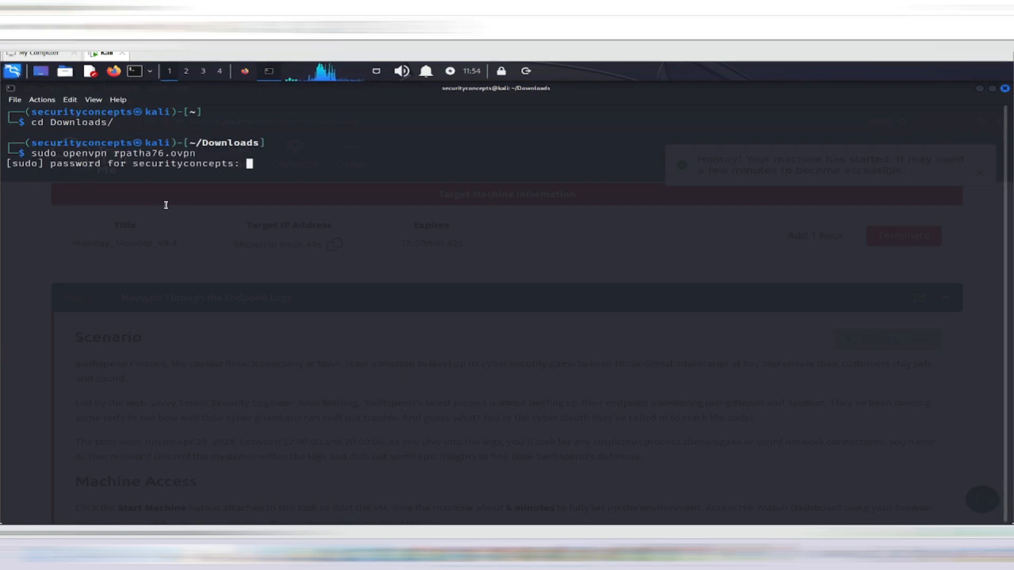
pyautogui.press('Return')
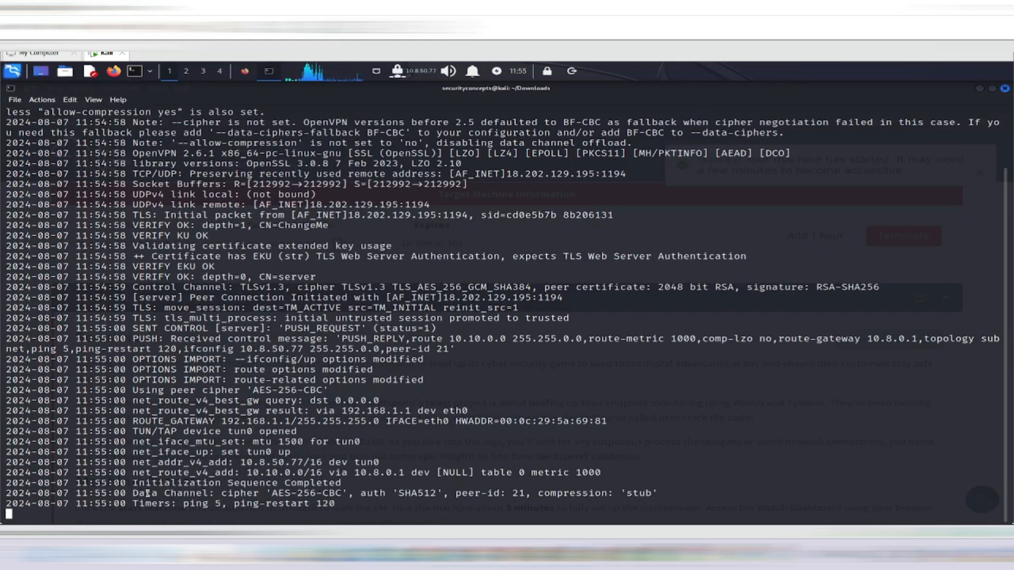
pyautogui.moveTo(133, 483); pyautogui.dragTo(346, 485)
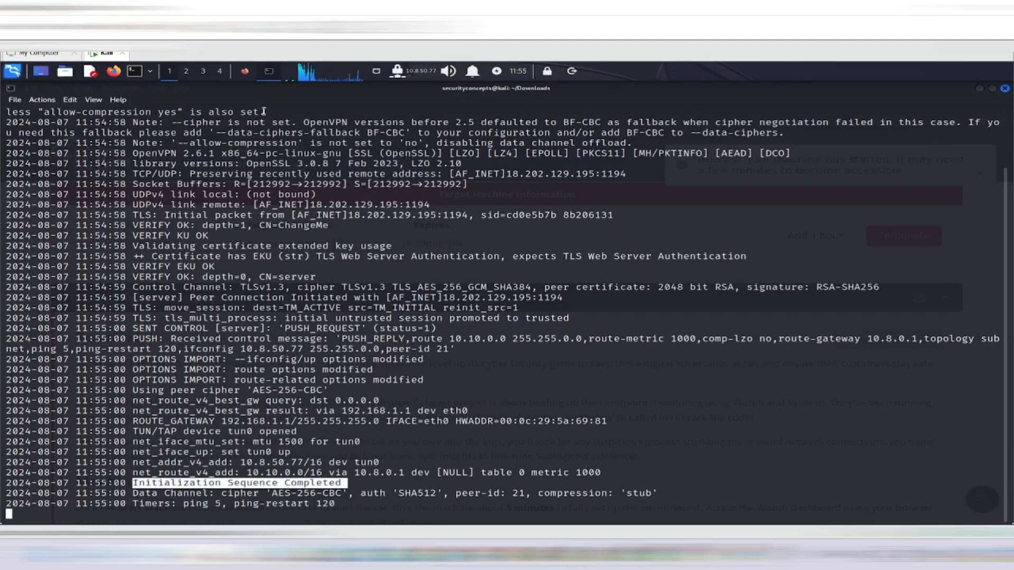
# - Switch back to the room page in Firefox and reread the Machine Access notes on setup time, dashboard access and the saved query
pyautogui.click(245, 73)
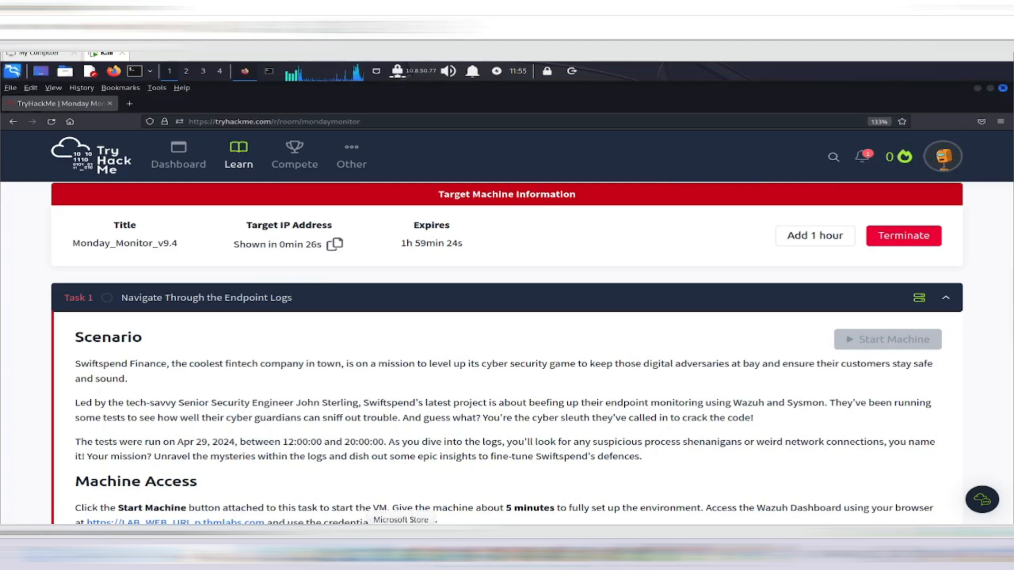
pyautogui.scroll(-4, 324, 449)
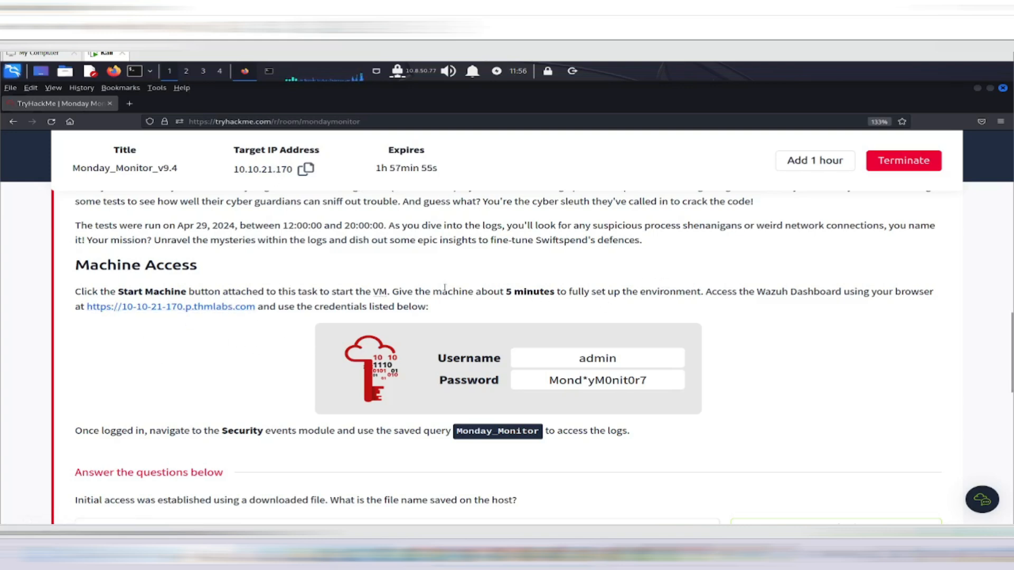
pyautogui.moveTo(393, 292); pyautogui.dragTo(705, 293)
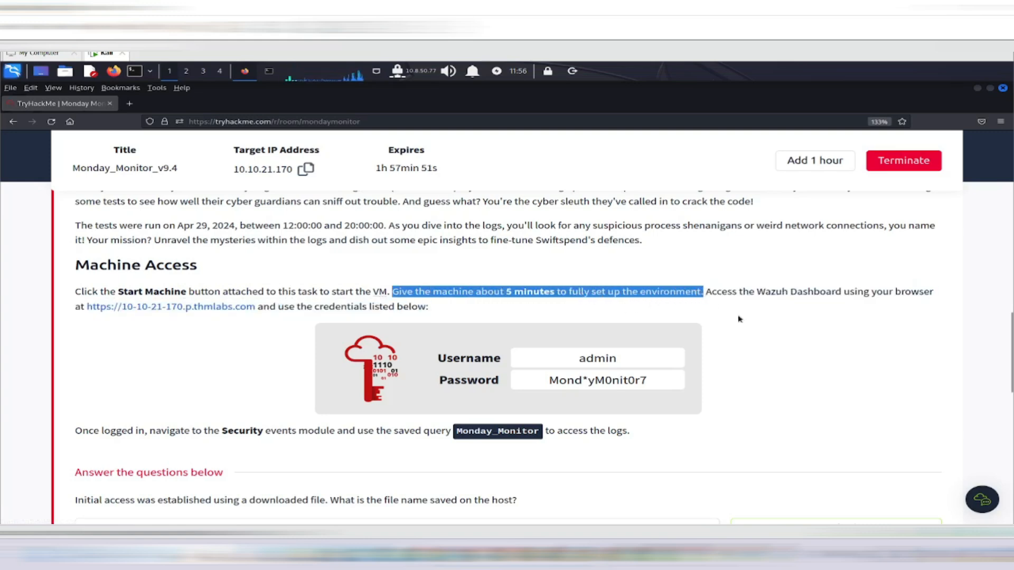
pyautogui.click(816, 350)
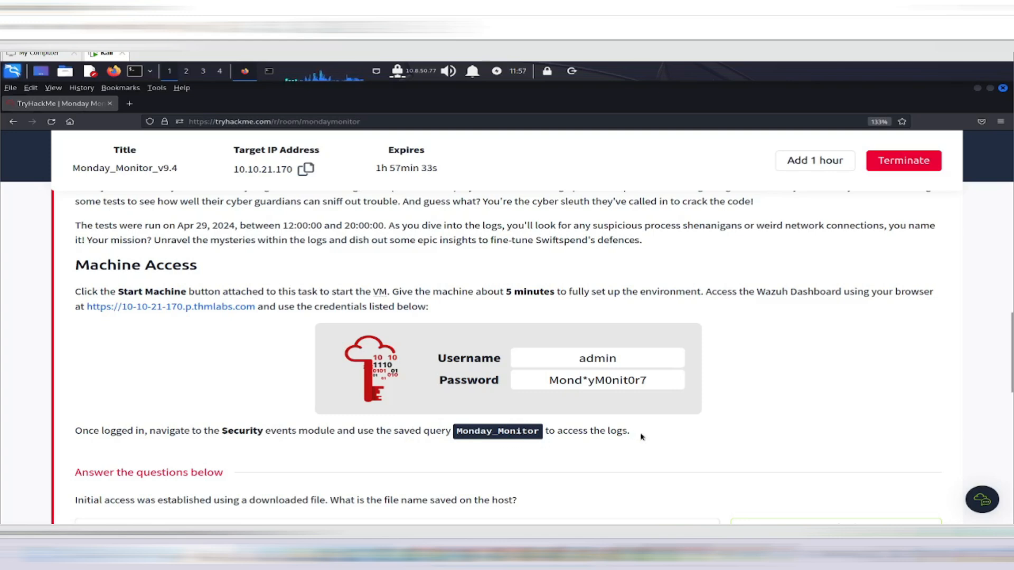
pyautogui.click(539, 483)
# - Open the Wazuh Dashboard link from the Machine Access section and copy the listed password for its login page
pyautogui.click(158, 309)
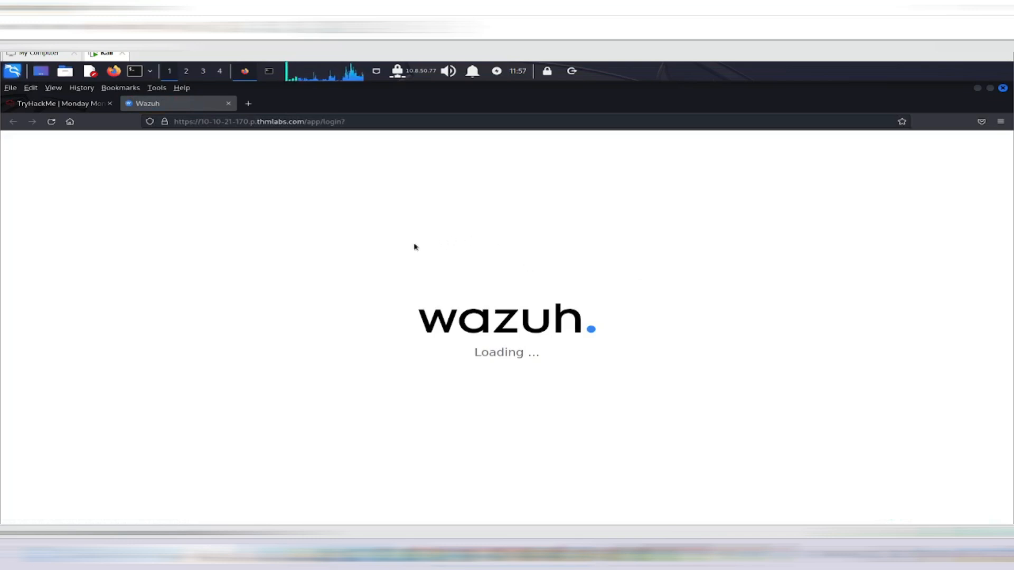
pyautogui.click(82, 105)
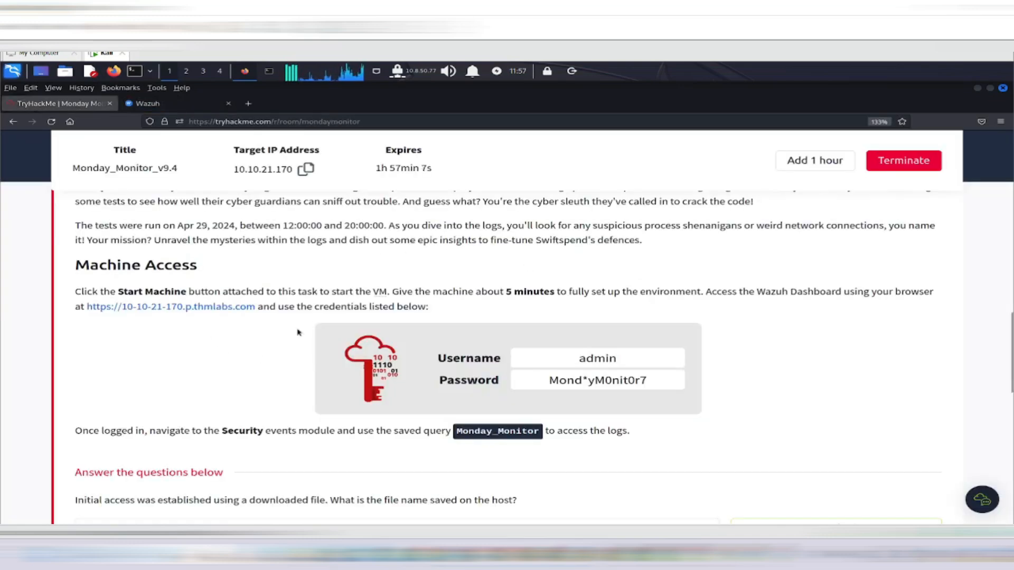
pyautogui.moveTo(549, 381); pyautogui.dragTo(671, 389)
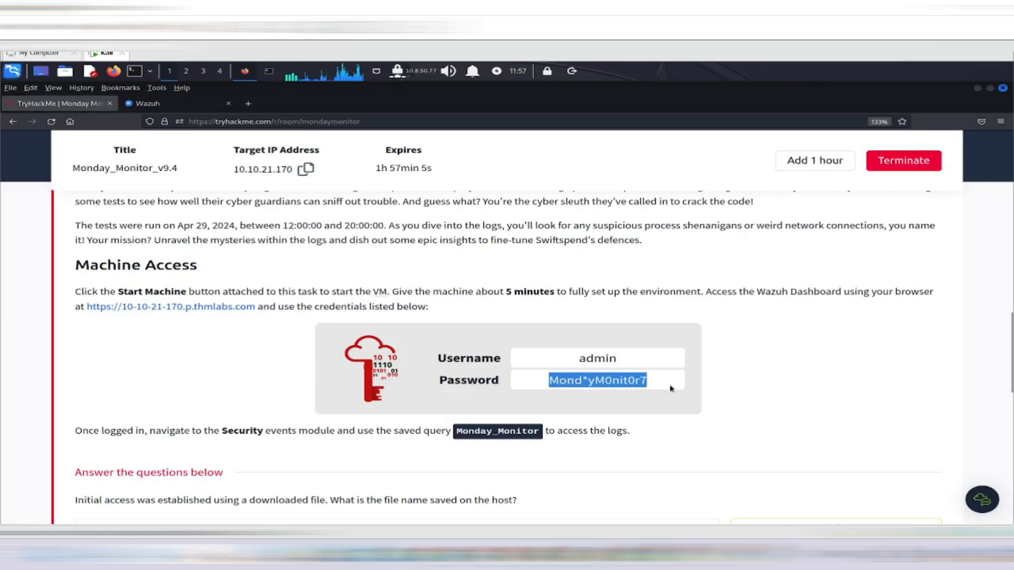
pyautogui.rightClick(639, 382)
pyautogui.click(672, 395)
pyautogui.click(169, 100)
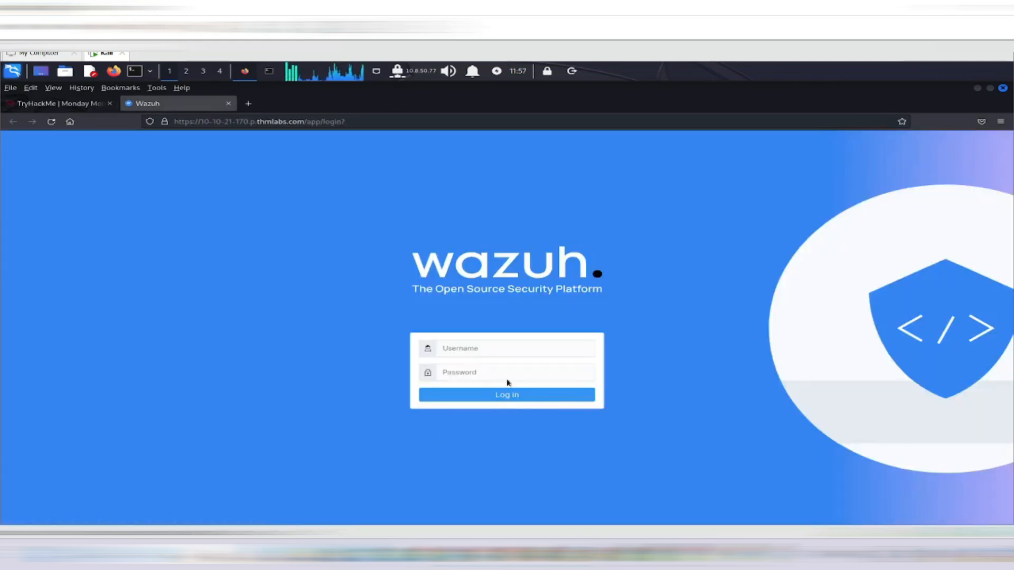
# - Log in to the Wazuh Dashboard with the username admin and the copied account password
pyautogui.click(494, 350)
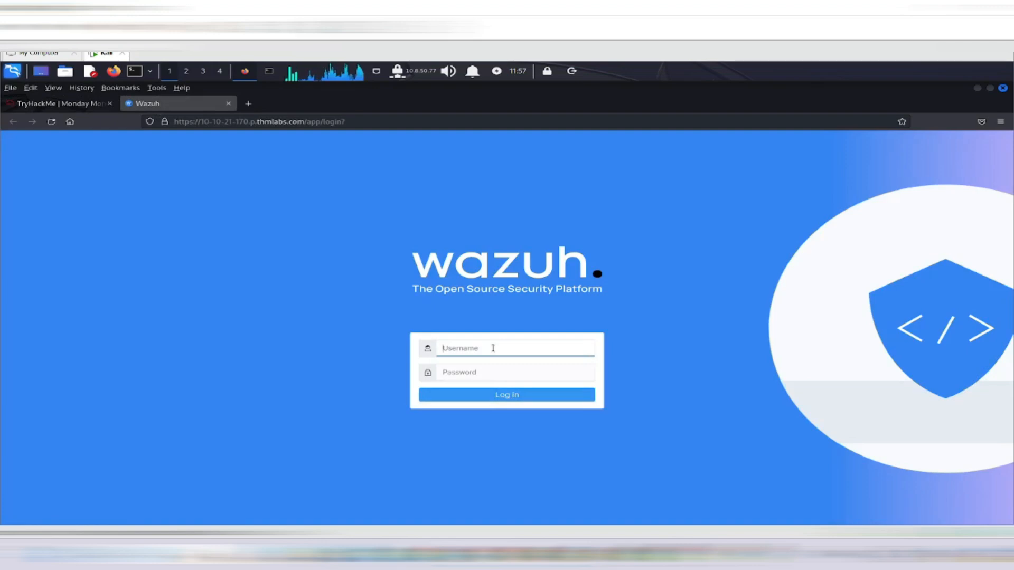
pyautogui.write('admin')
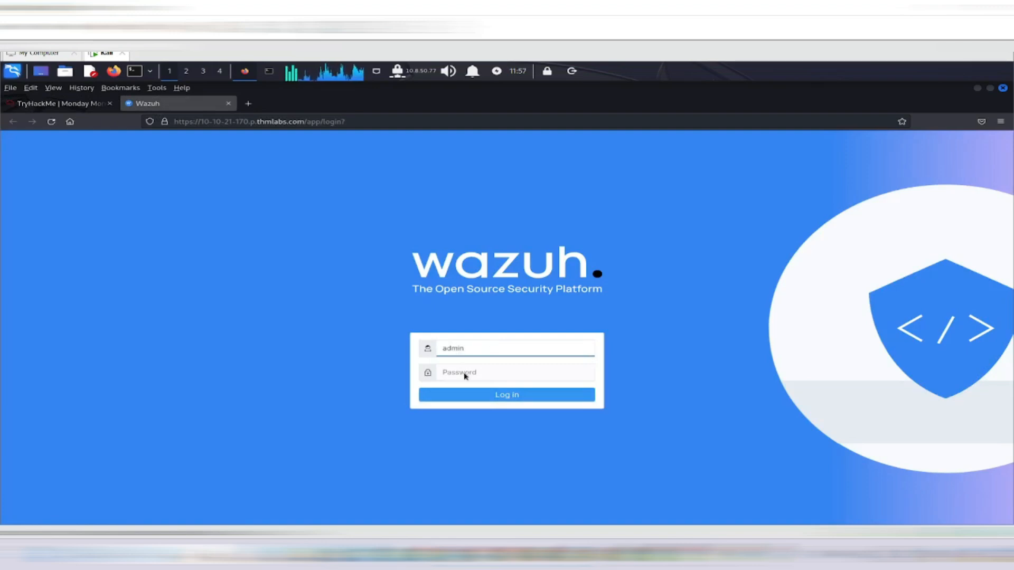
pyautogui.click(465, 374)
pyautogui.hotkey('ctrl', 'v')
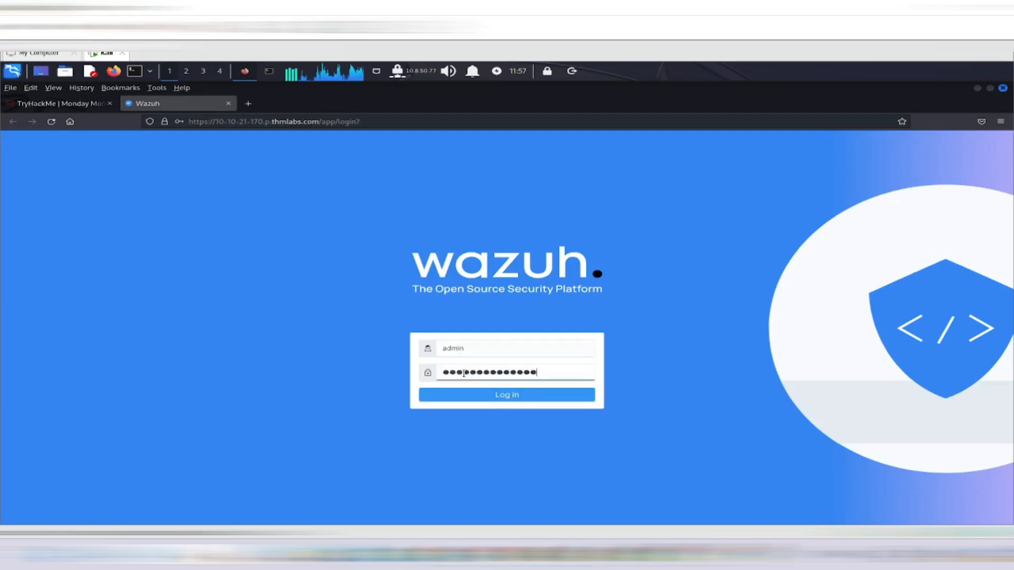
pyautogui.click(476, 400)
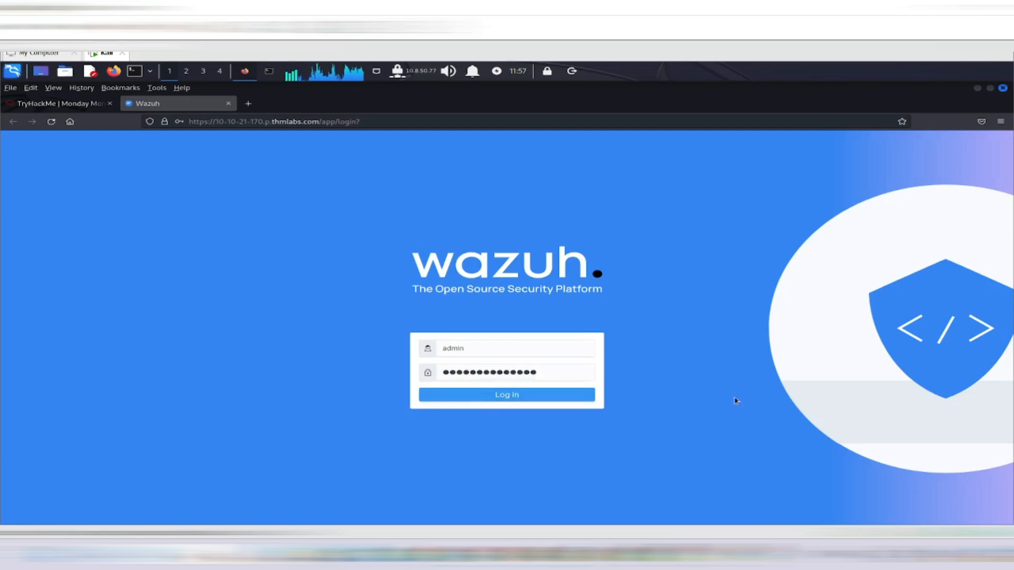
pyautogui.click(501, 395)
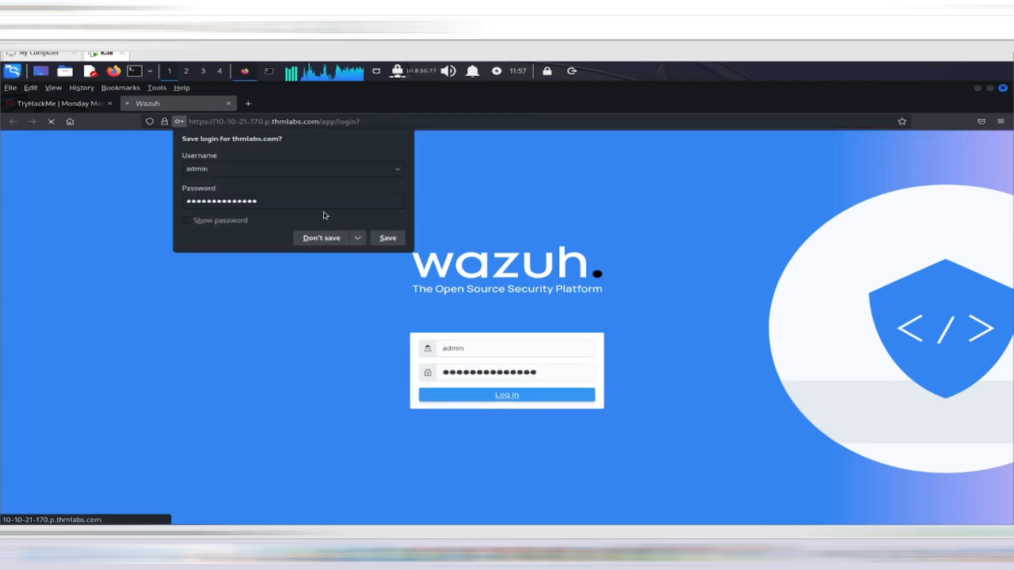
# - Decline saving the login in the browser and enlarge the Wazuh page to 150% zoom
pyautogui.click(321, 238)
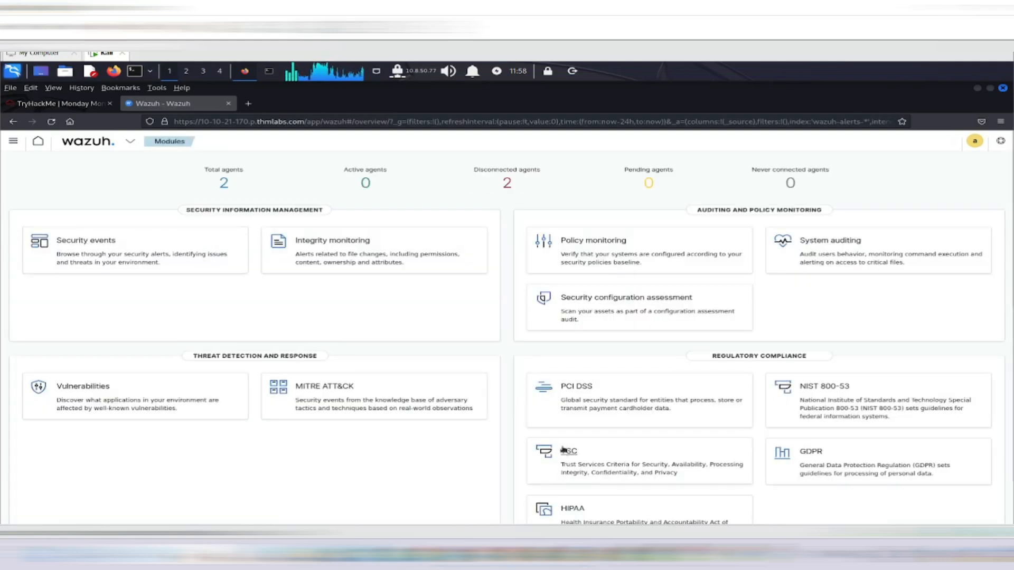
pyautogui.click(1001, 122)
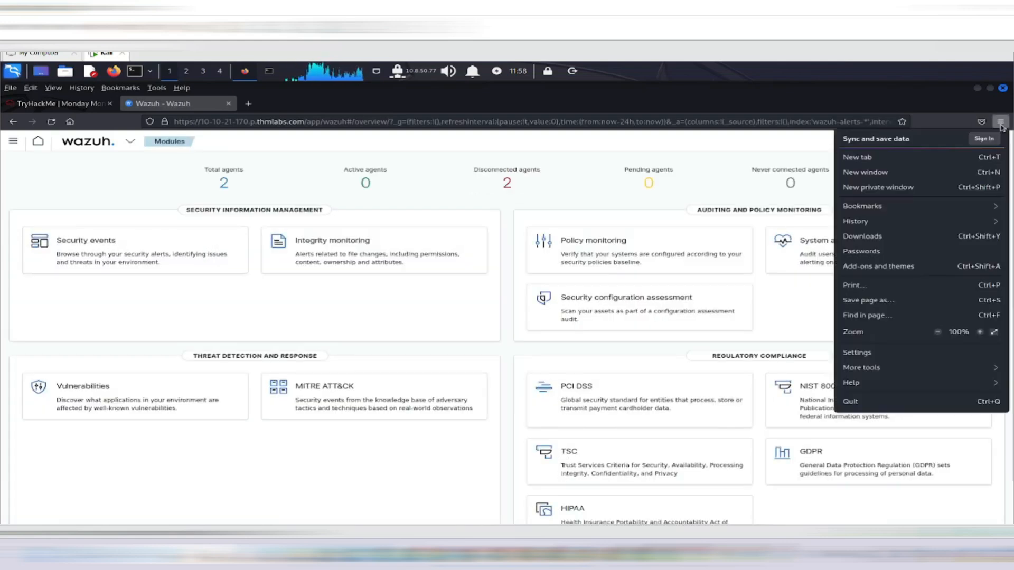
pyautogui.click(980, 333)
pyautogui.click(981, 332)
pyautogui.click(981, 333)
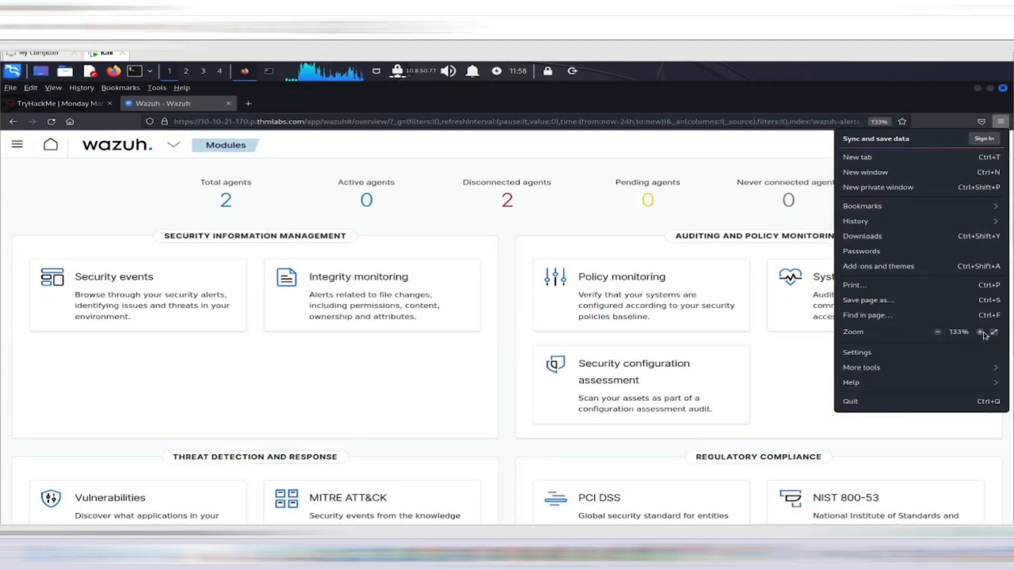
pyautogui.click(981, 332)
pyautogui.click(790, 414)
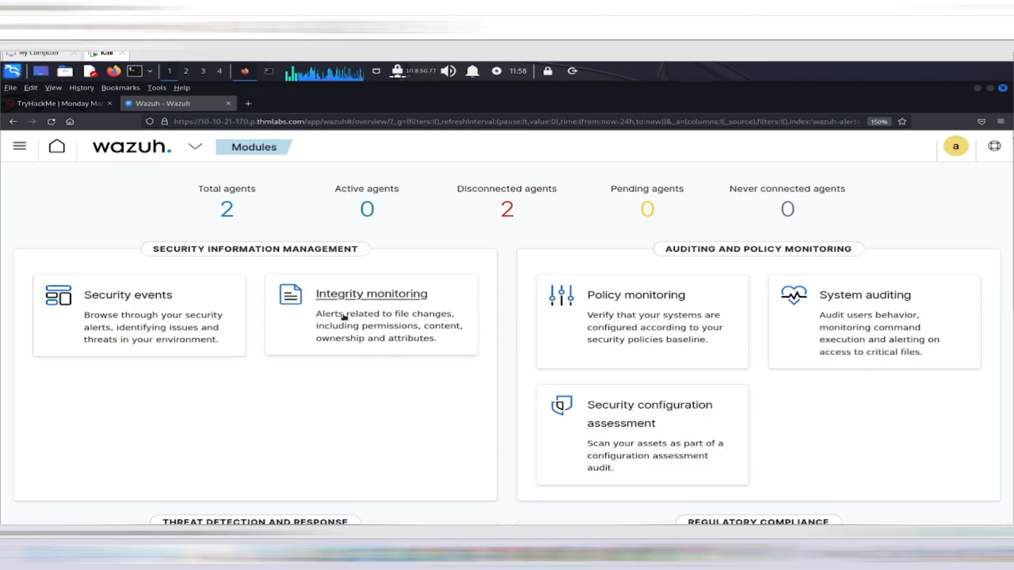
# - Check the Machine Access note about the module and saved query on the room page and open Wazuh's Security events module
pyautogui.click(53, 105)
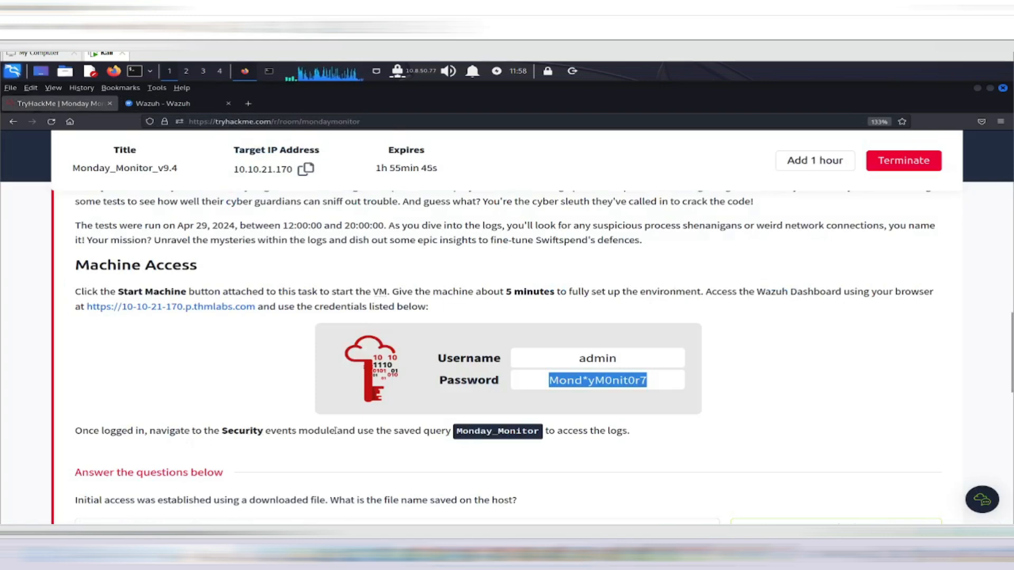
pyautogui.click(174, 106)
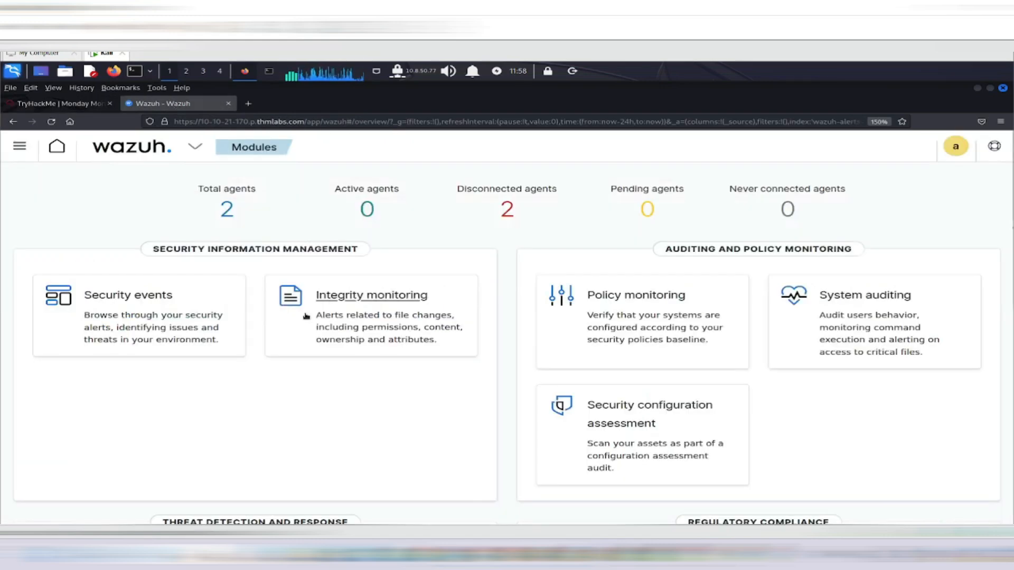
pyautogui.click(142, 295)
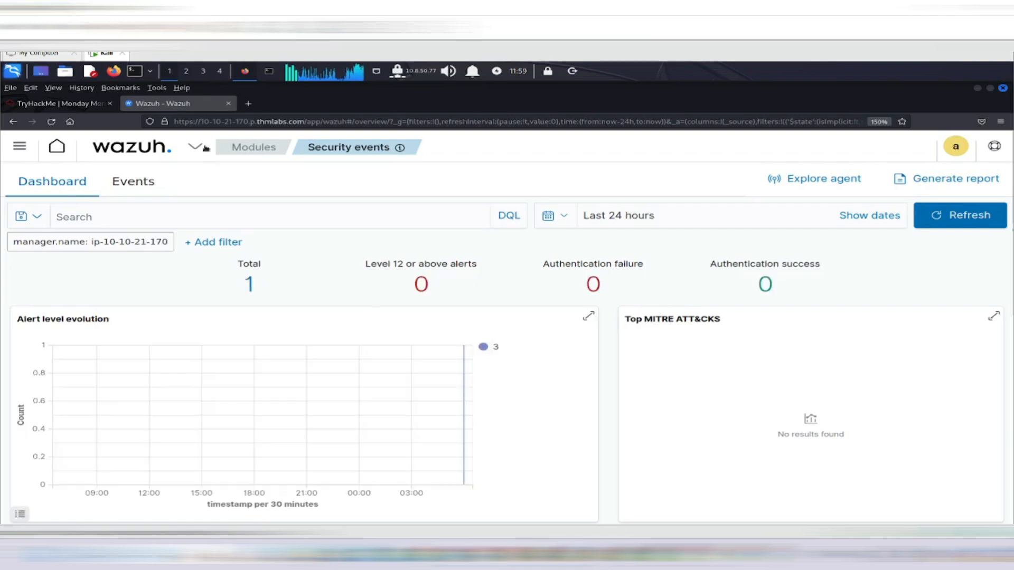
# - Highlight the date and time window of the tests in the room's introduction and return to Wazuh
pyautogui.click(83, 104)
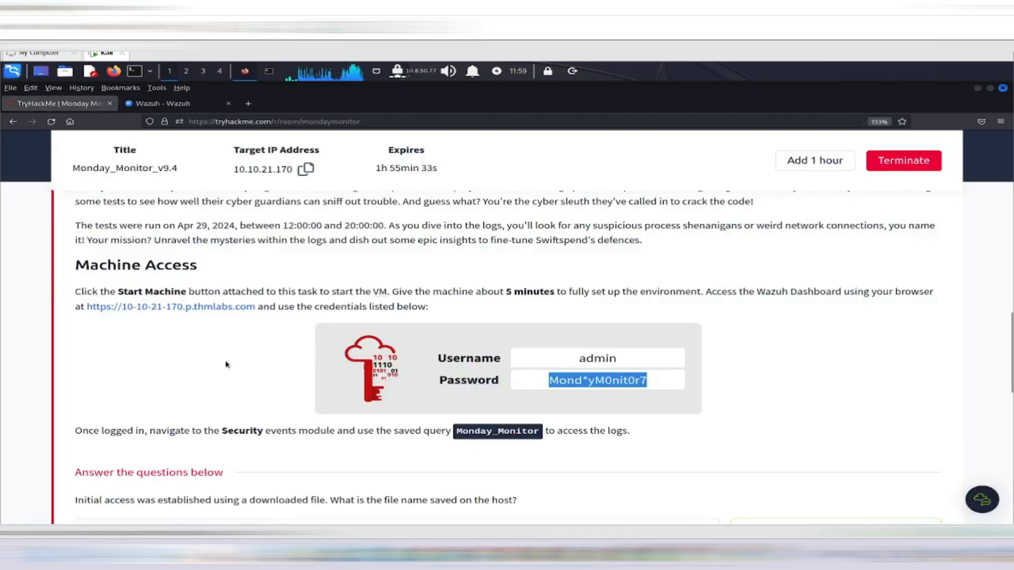
pyautogui.moveTo(177, 225); pyautogui.dragTo(384, 223)
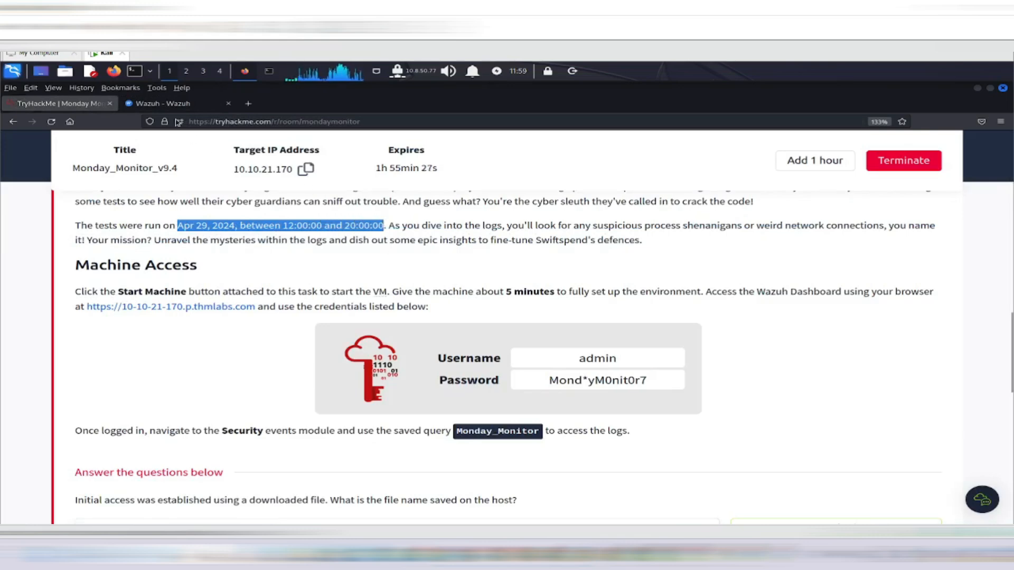
pyautogui.click(167, 106)
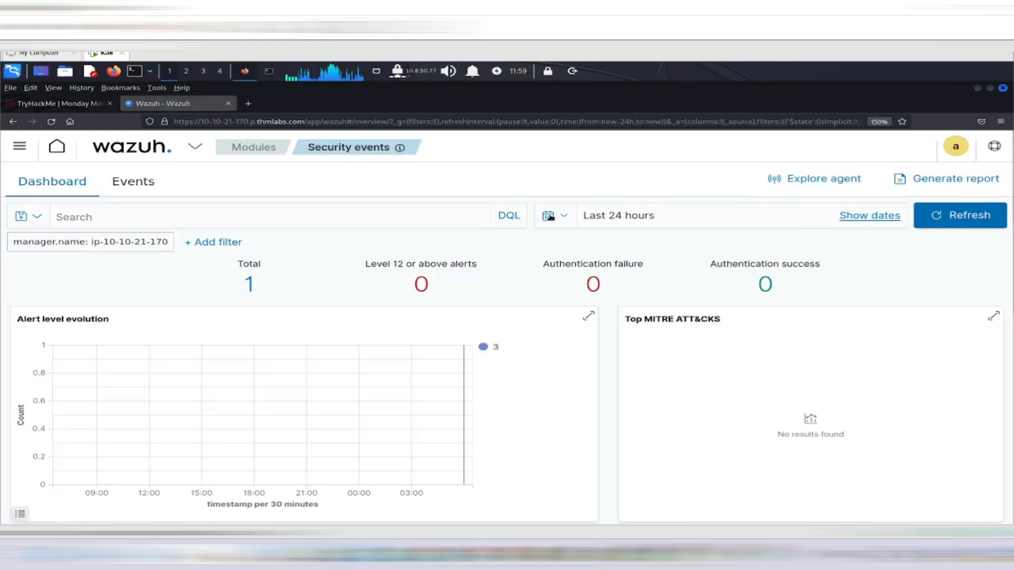
# - Show the start and end dates of the Security events time filter and shift the range to the next time window
pyautogui.click(550, 217)
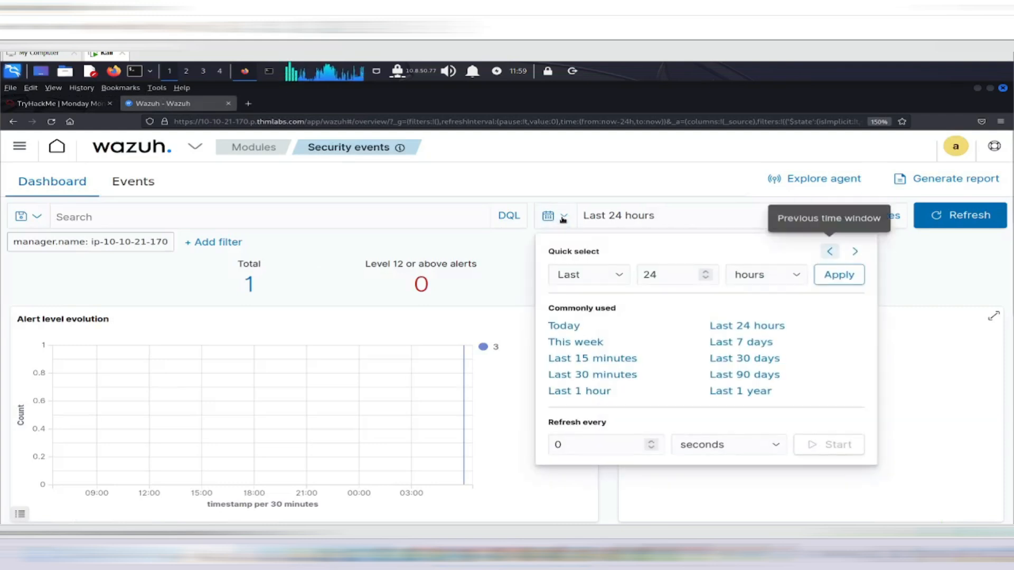
pyautogui.click(564, 217)
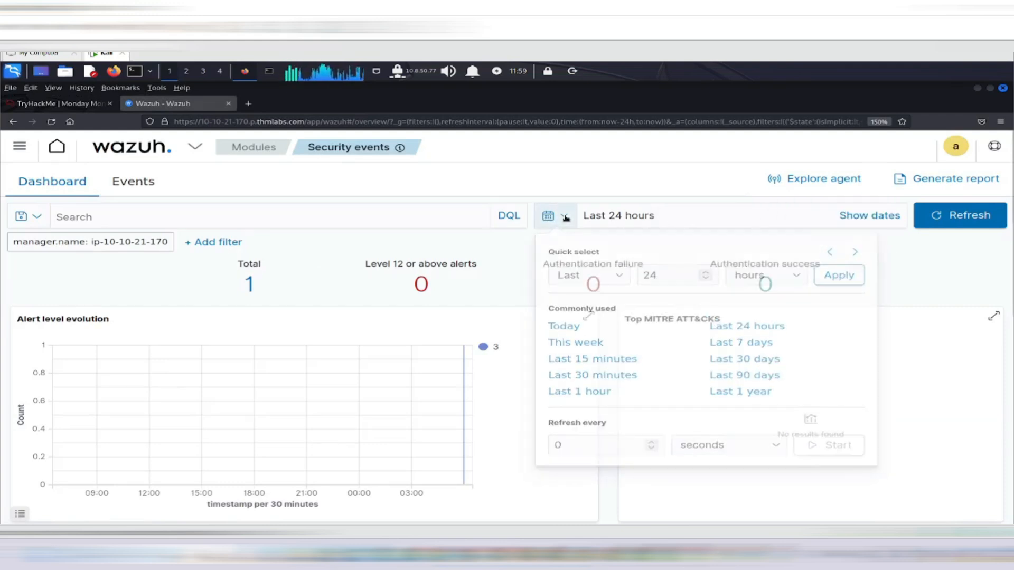
pyautogui.click(565, 217)
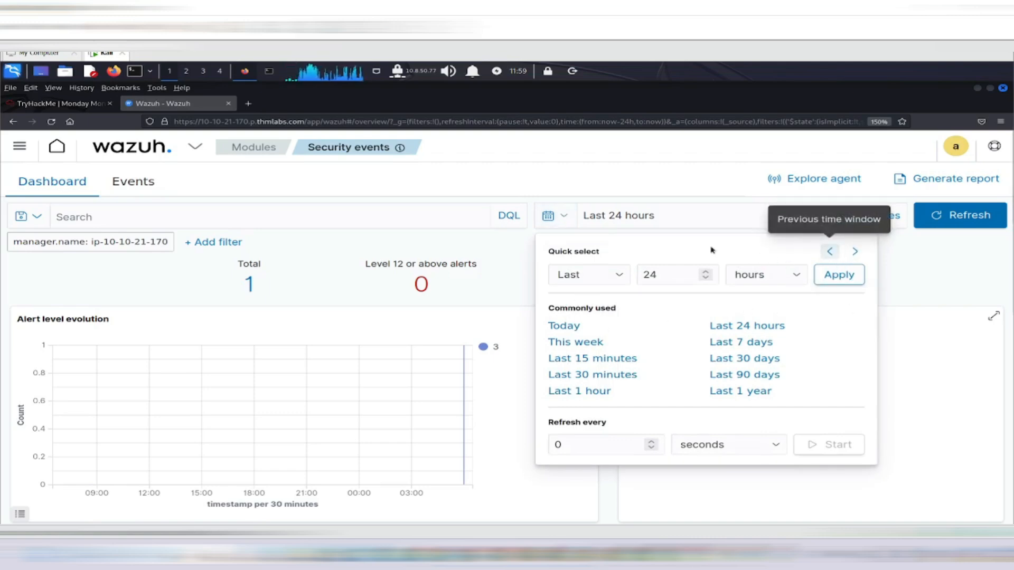
pyautogui.click(956, 270)
pyautogui.click(872, 216)
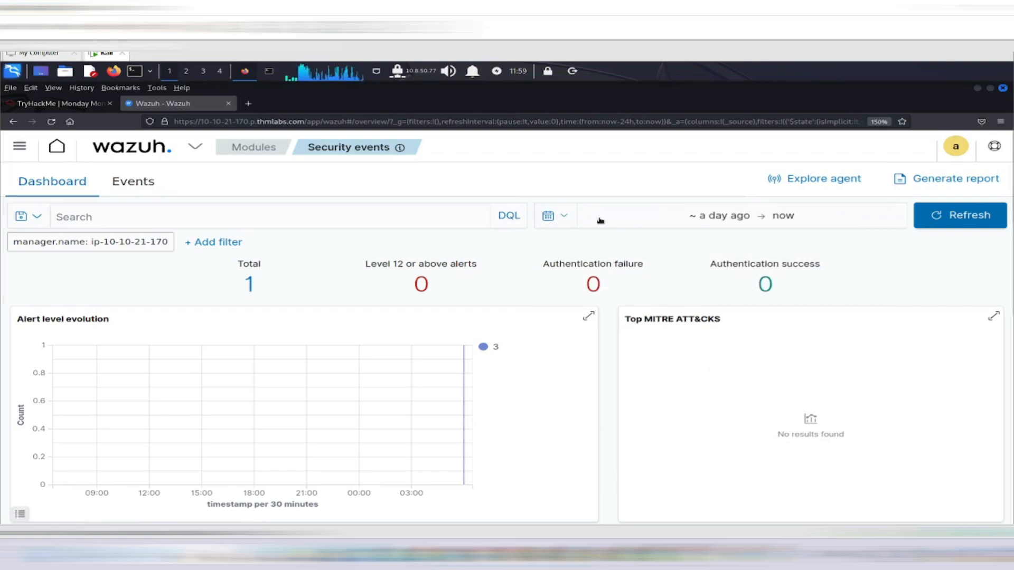
pyautogui.click(547, 218)
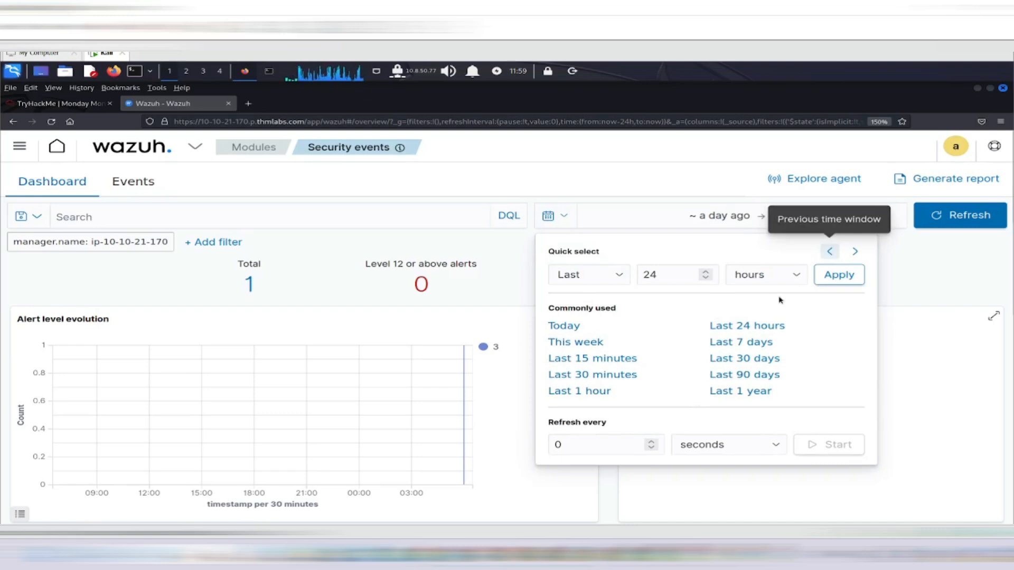
pyautogui.click(855, 252)
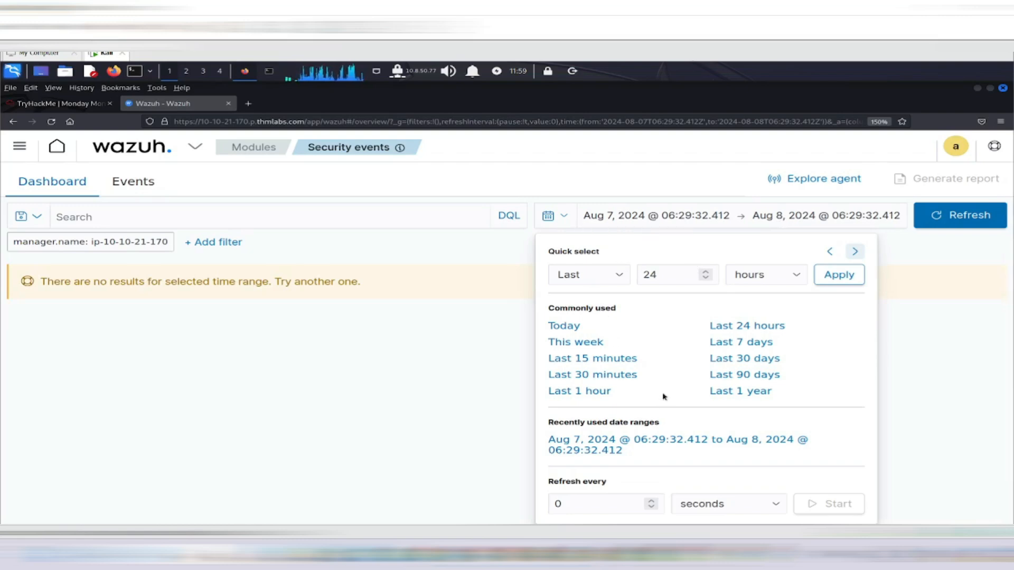
# - Set the time filter's absolute start date to Apr 29, 2024 @ 00:00
pyautogui.click(704, 216)
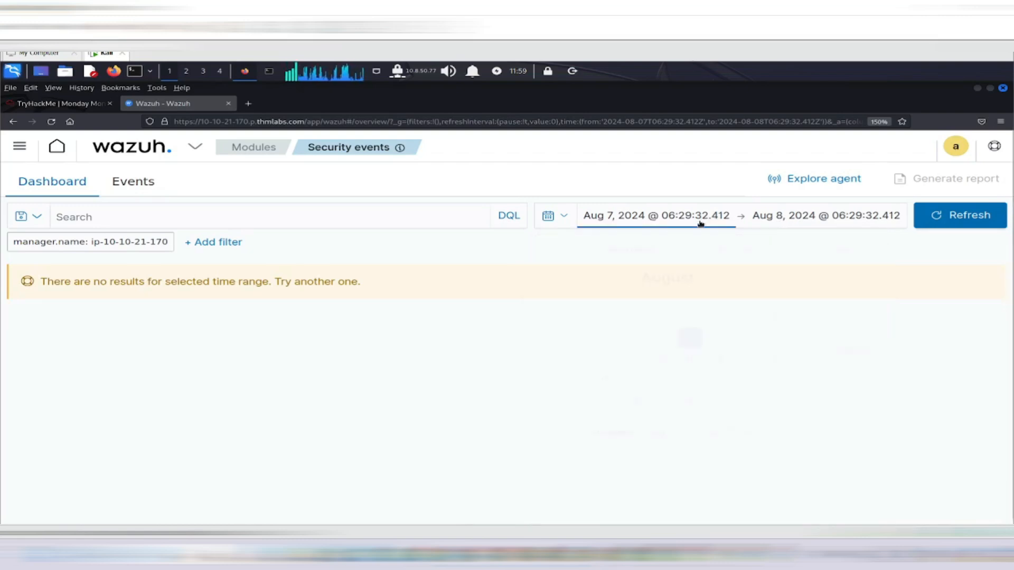
pyautogui.click(611, 216)
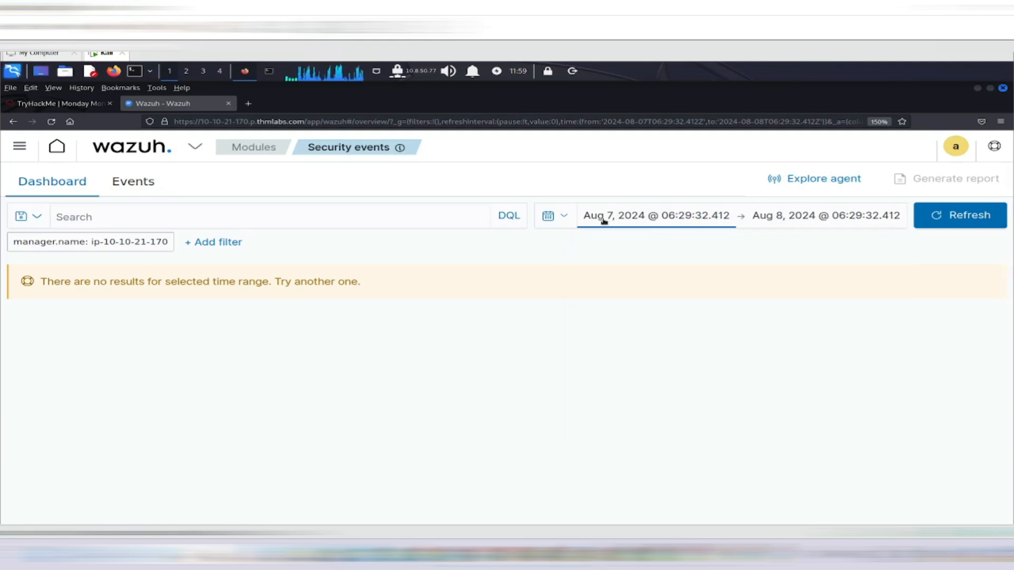
pyautogui.click(607, 221)
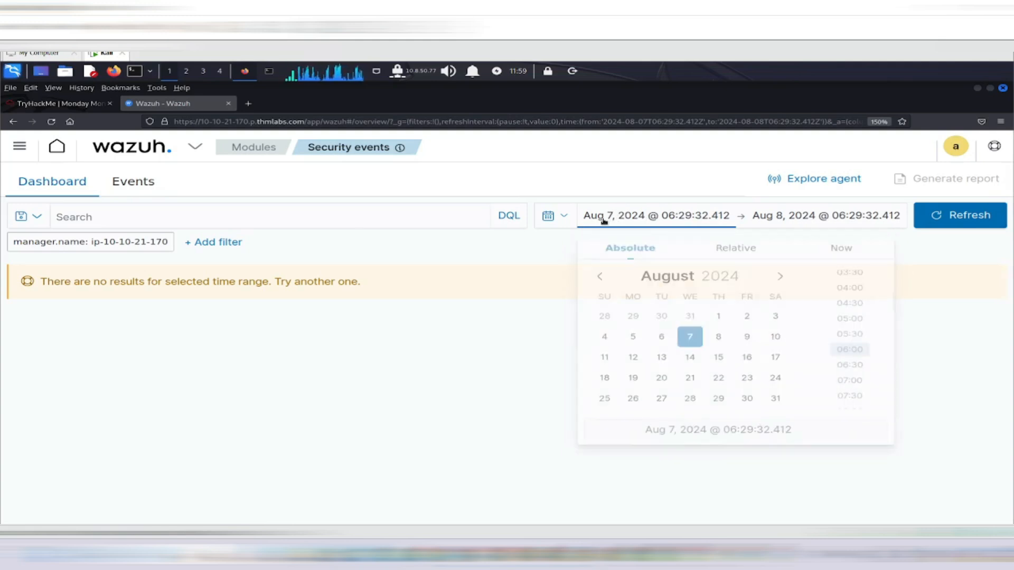
pyautogui.click(600, 274)
pyautogui.click(599, 273)
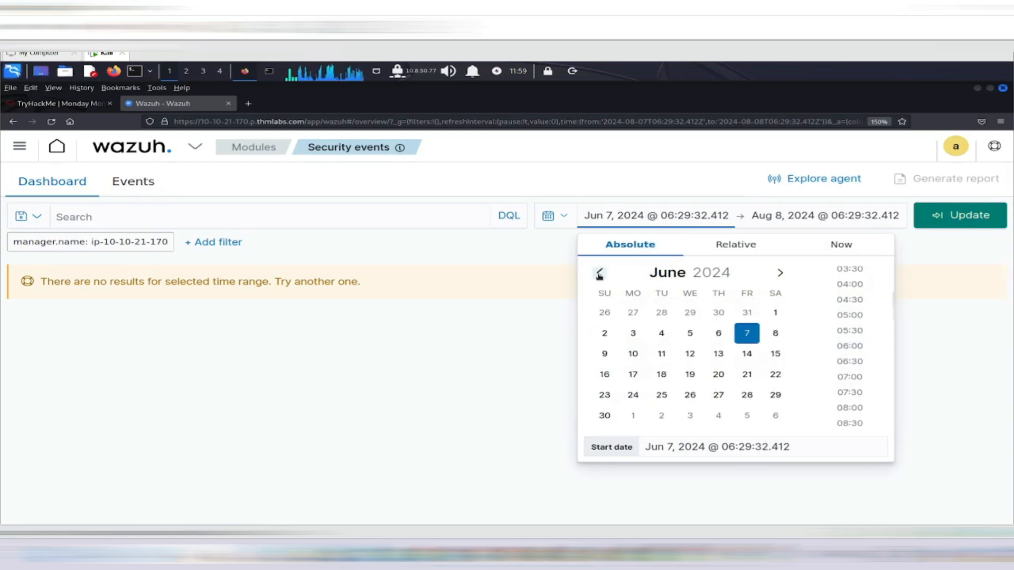
pyautogui.click(600, 274)
pyautogui.click(600, 273)
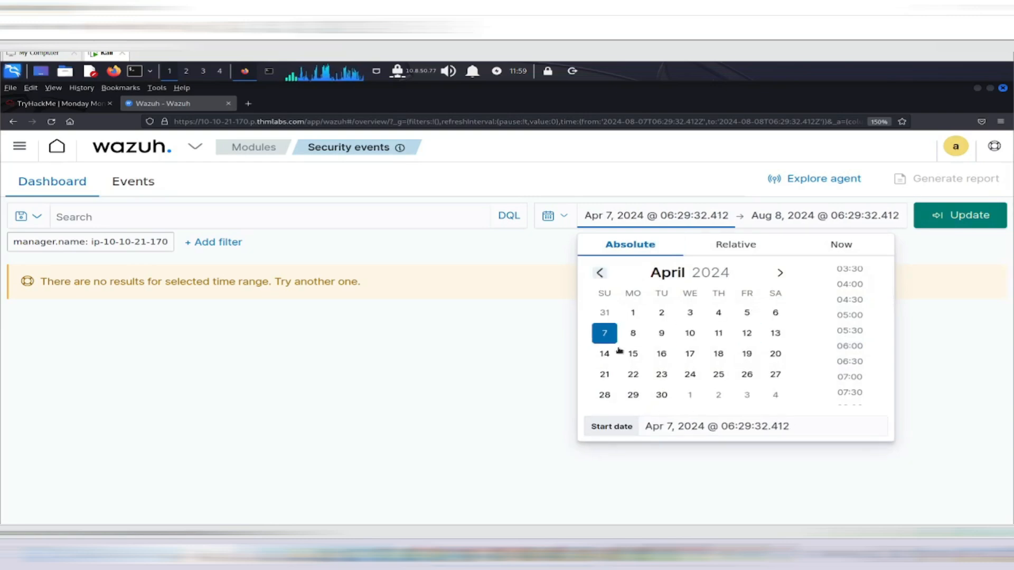
pyautogui.click(633, 395)
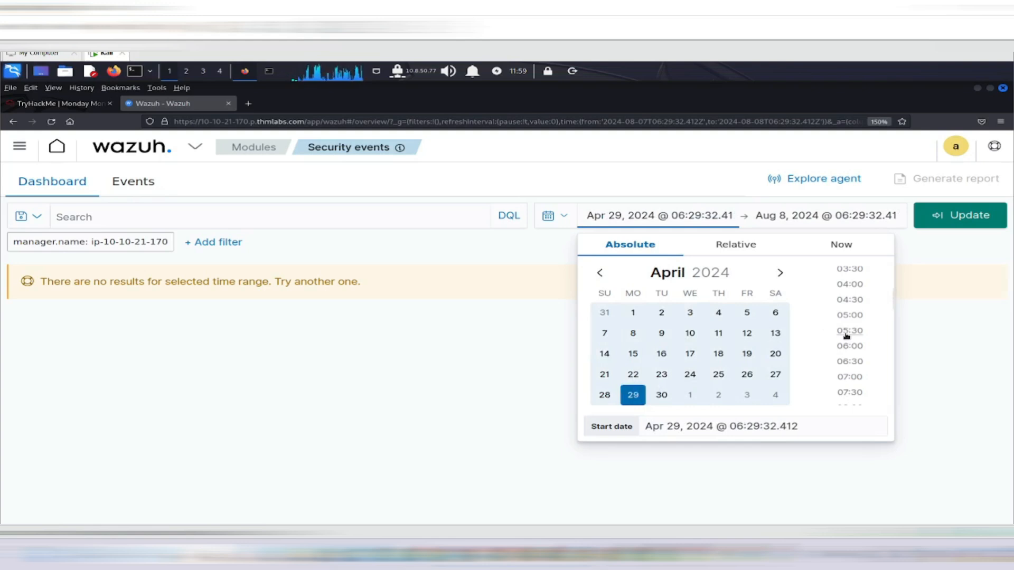
pyautogui.scroll(3, 846, 336)
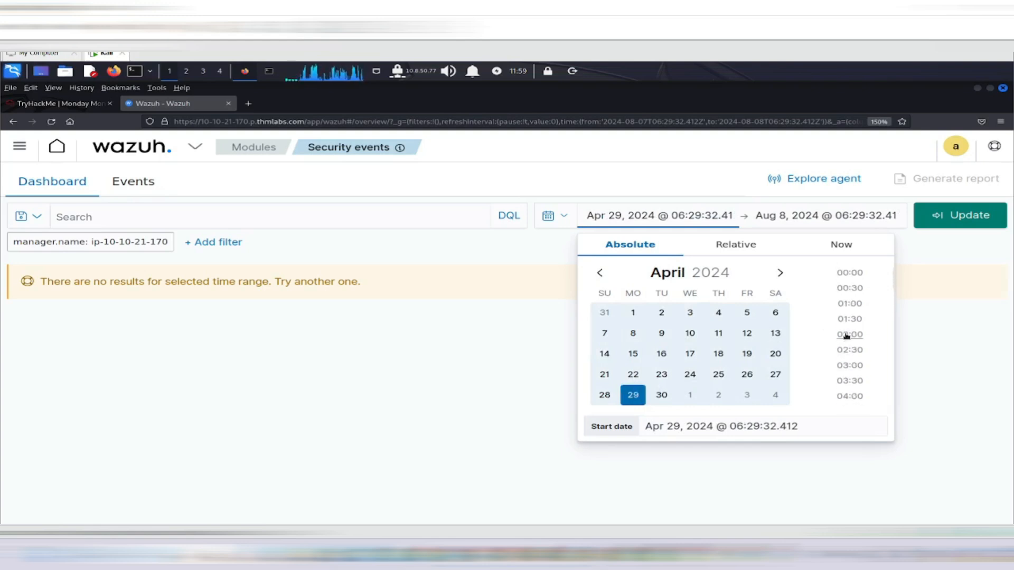
pyautogui.click(845, 274)
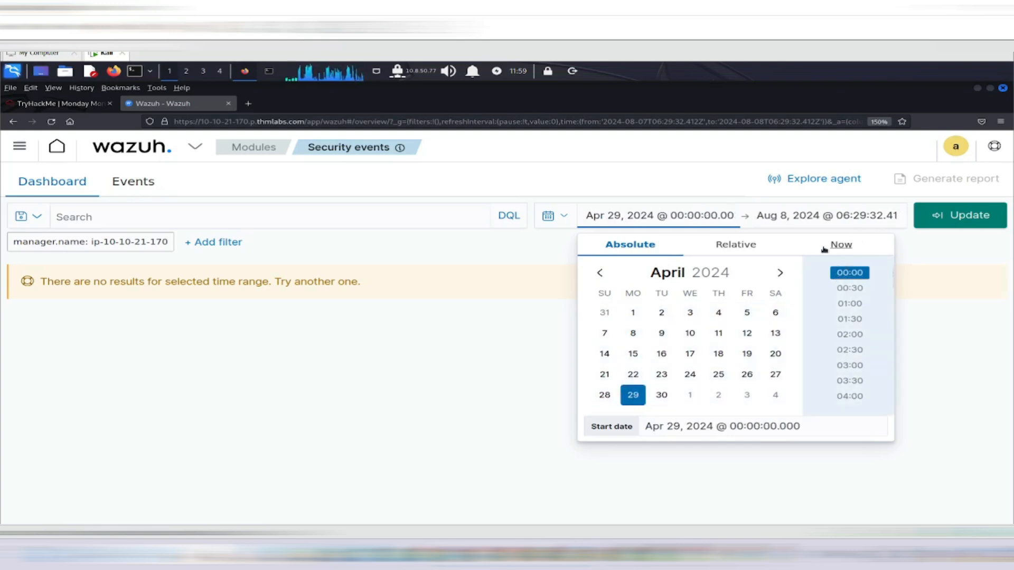
pyautogui.click(949, 319)
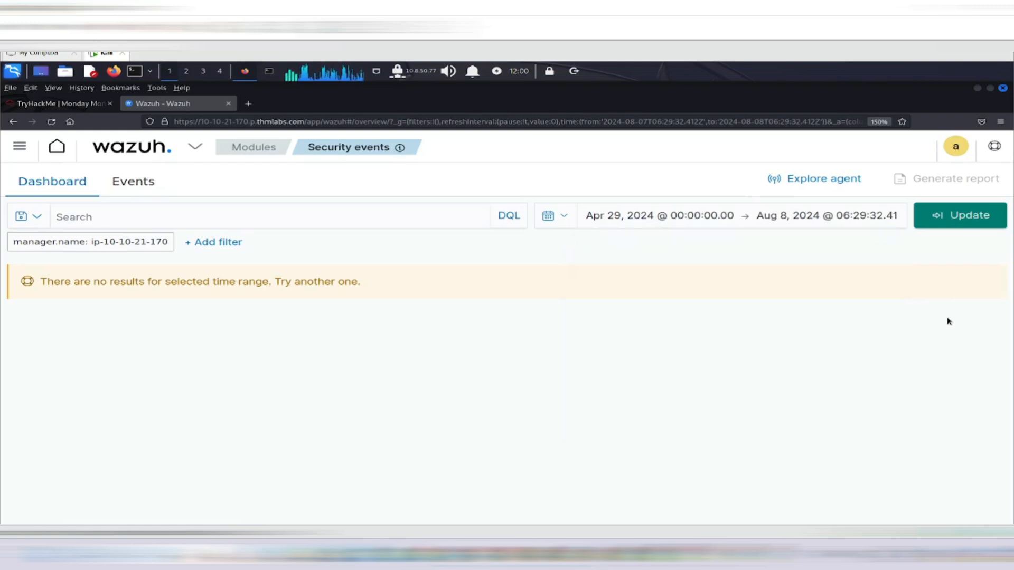
# - Set the filter's absolute end date to Apr 29, 2024 @ 20:00, apply the time range and open the Events view
pyautogui.click(795, 217)
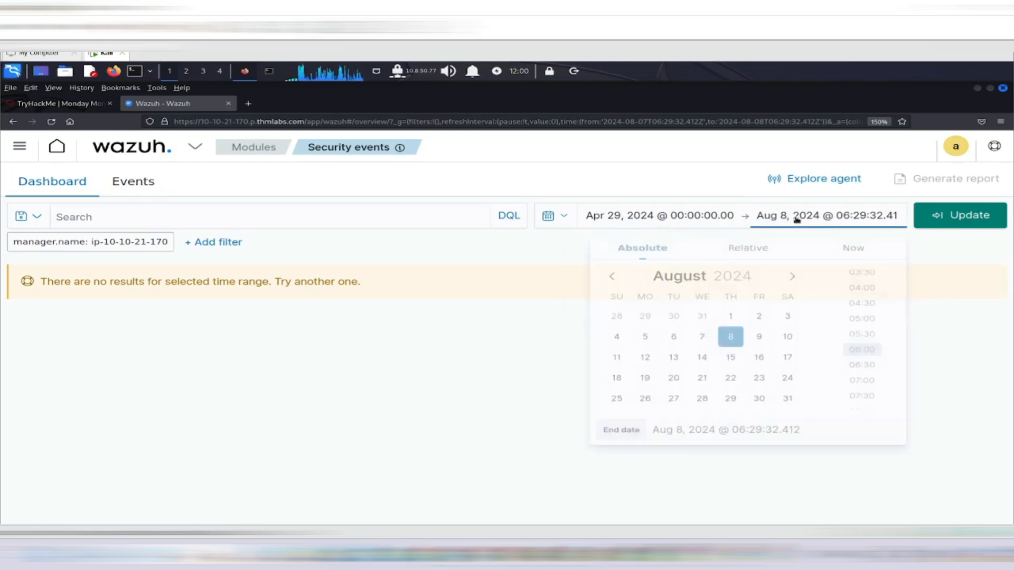
pyautogui.click(611, 273)
pyautogui.click(611, 272)
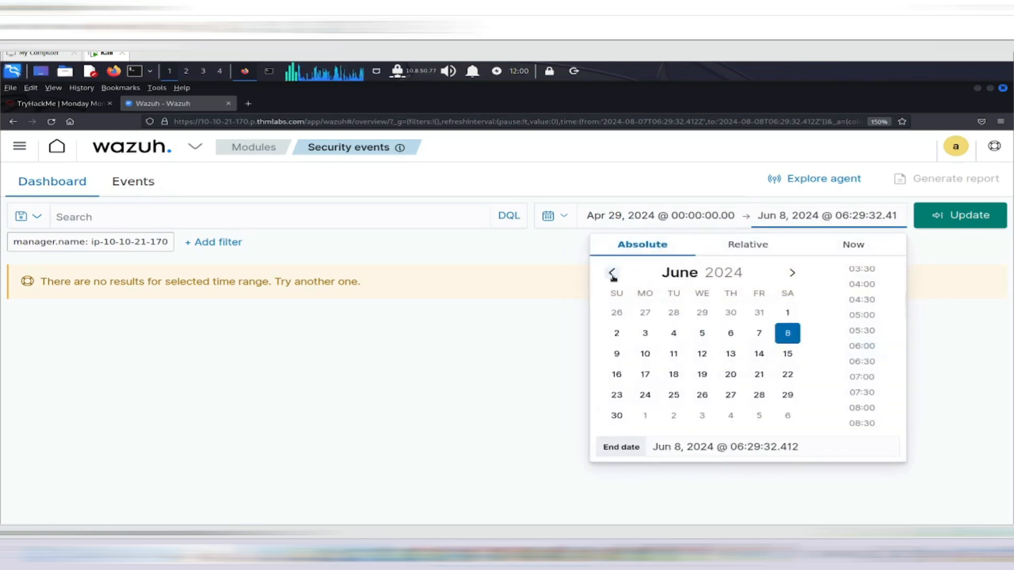
pyautogui.click(611, 272)
pyautogui.click(612, 272)
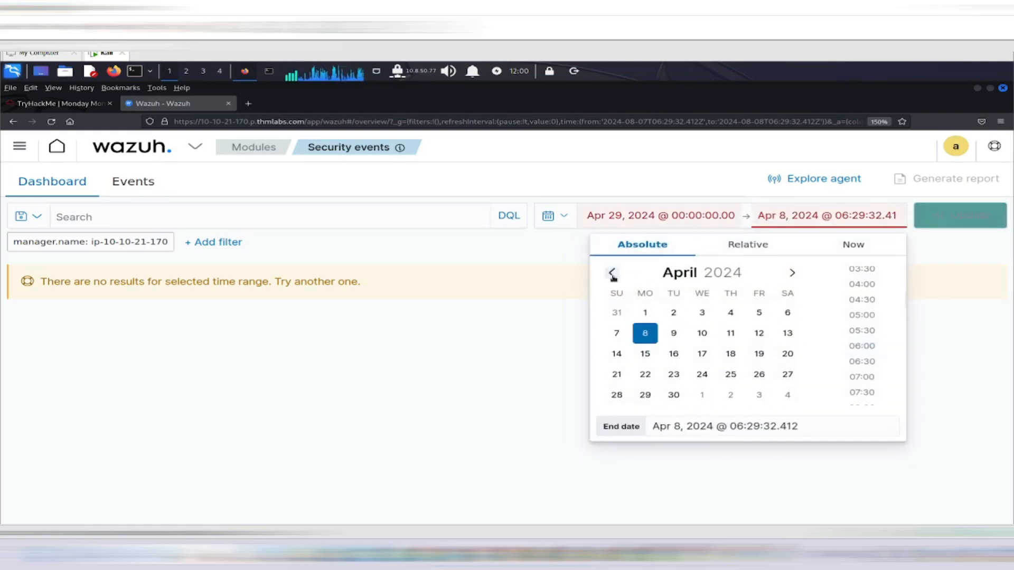
pyautogui.click(646, 396)
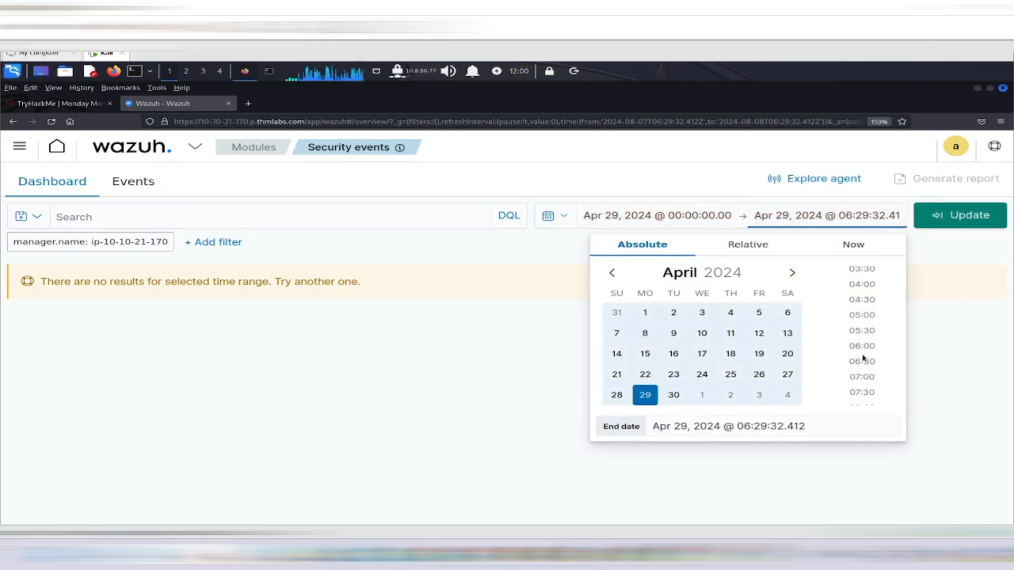
pyautogui.scroll(-6, 863, 358)
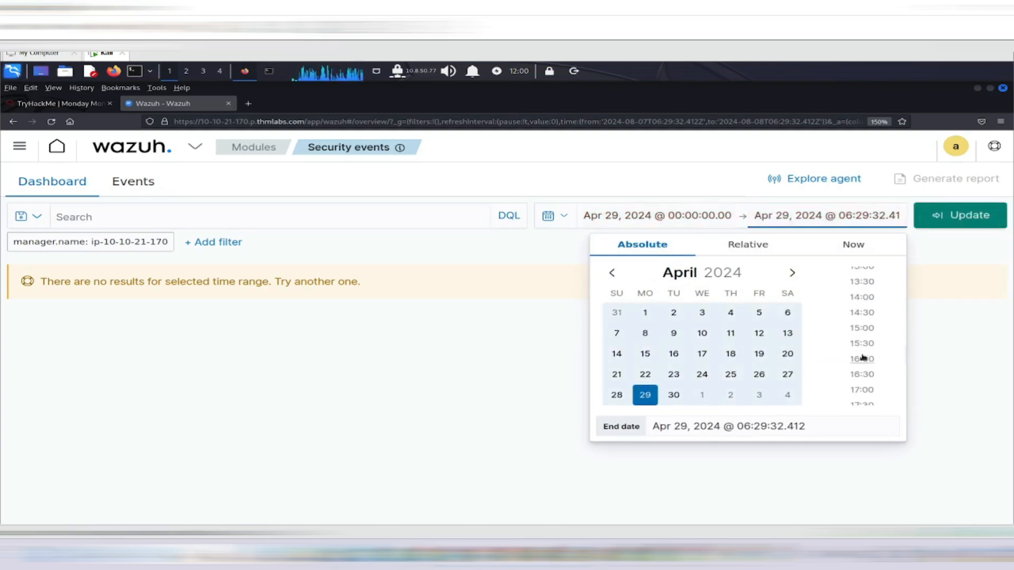
pyautogui.scroll(-1, 863, 359)
pyautogui.scroll(-3, 863, 359)
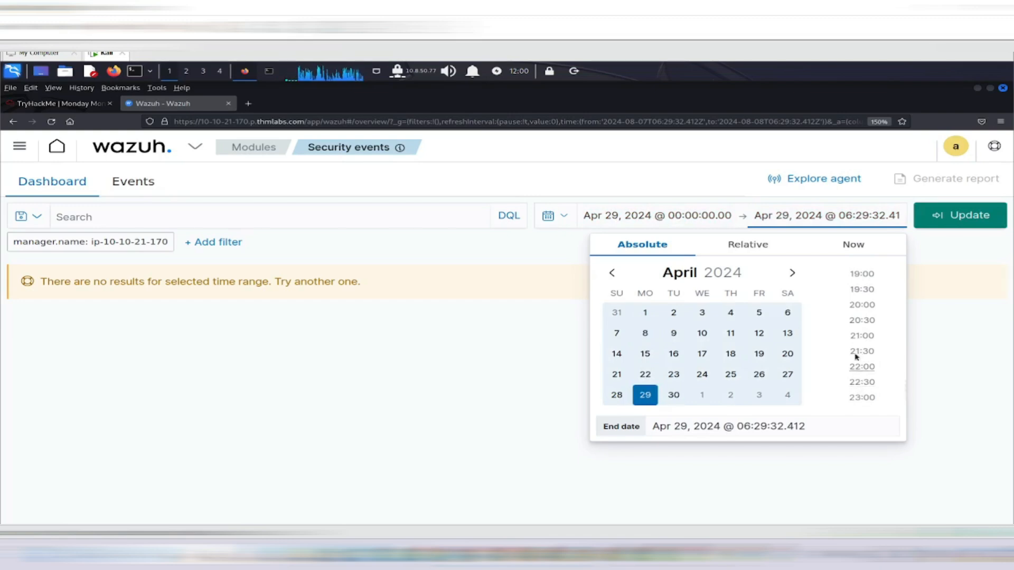
pyautogui.click(861, 305)
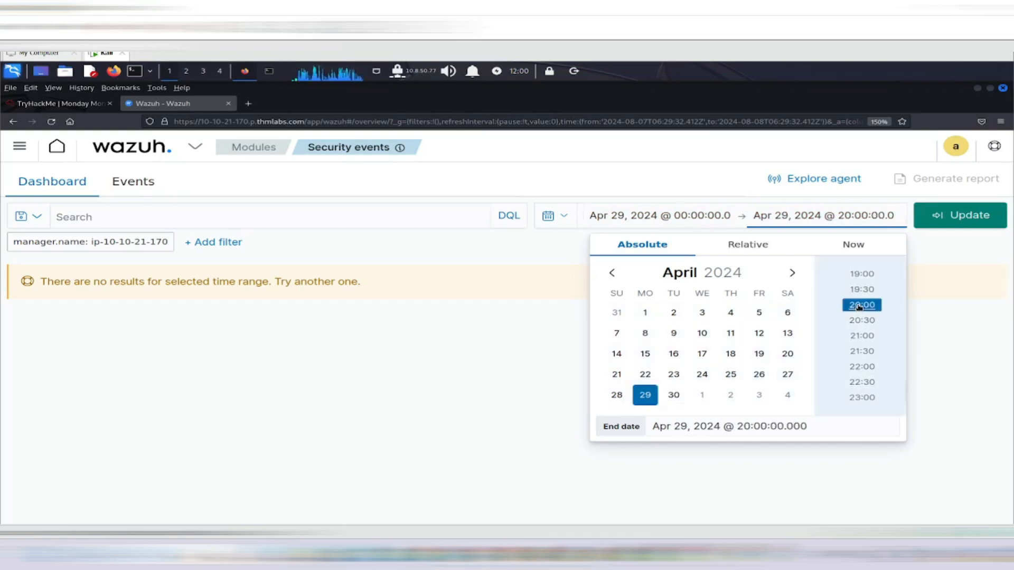
pyautogui.click(950, 331)
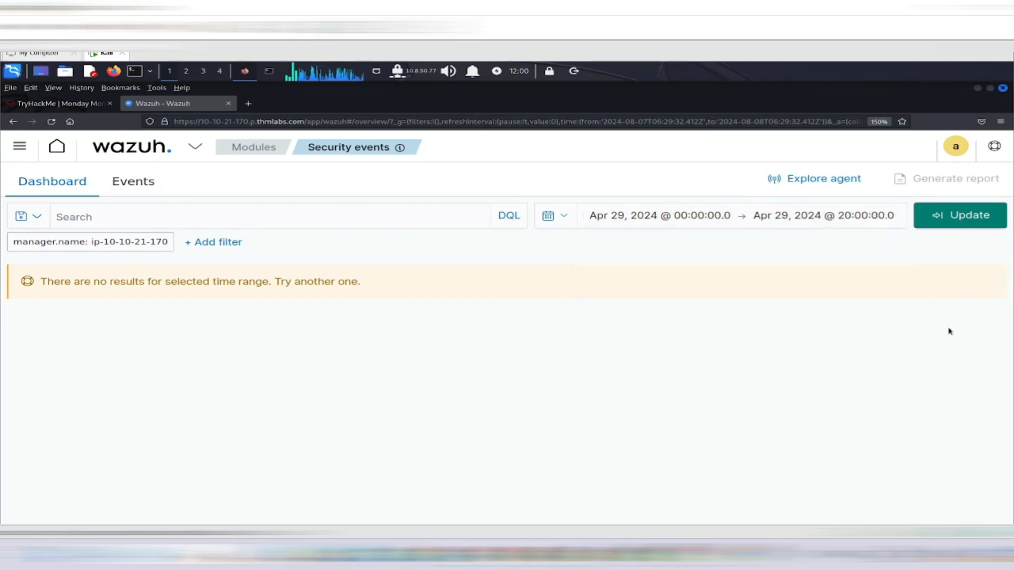
pyautogui.click(961, 215)
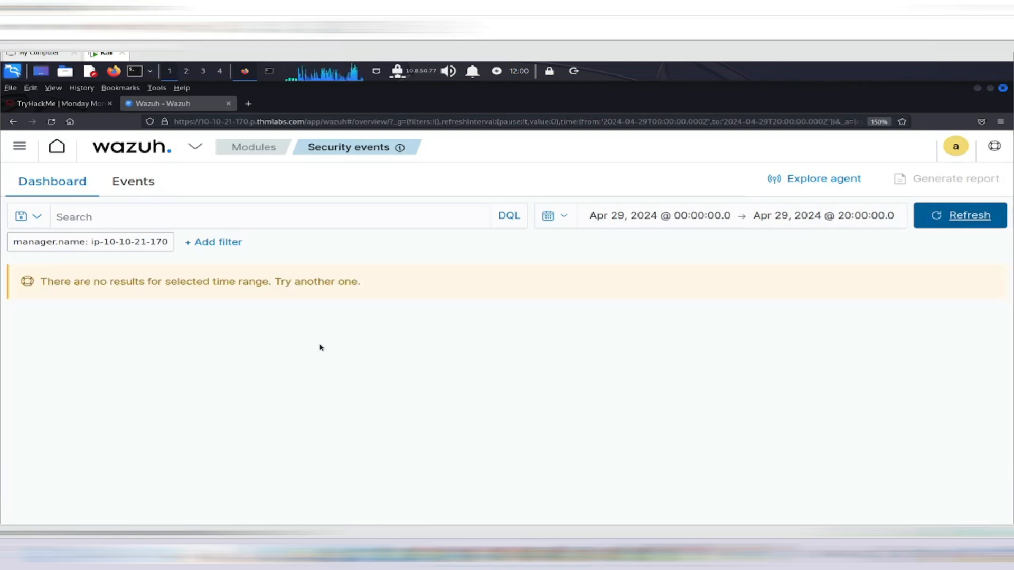
pyautogui.click(146, 185)
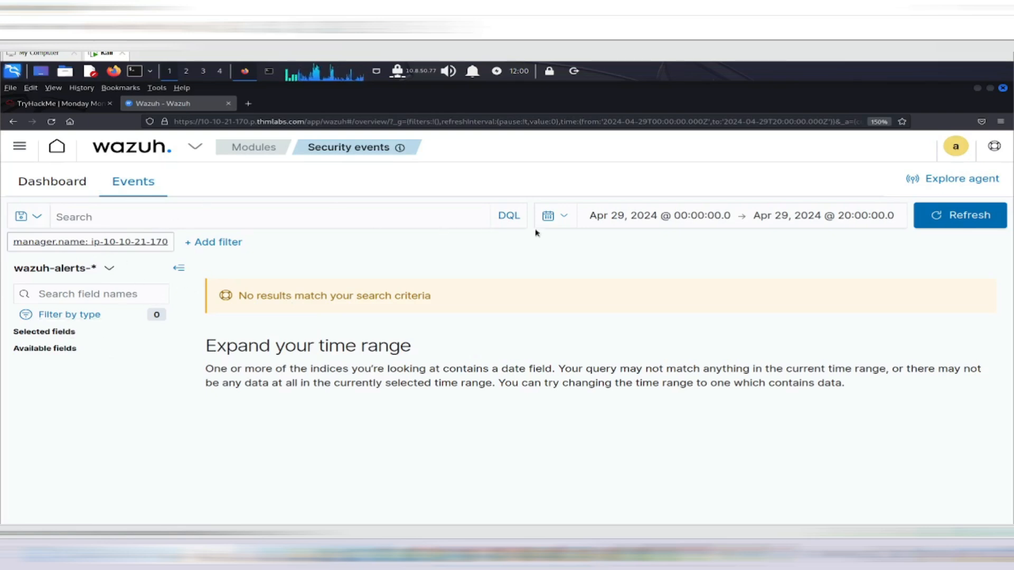
# - Open the time filter's start date, switch it to relative and back to absolute, and step the calendar back to January 2024
pyautogui.click(564, 217)
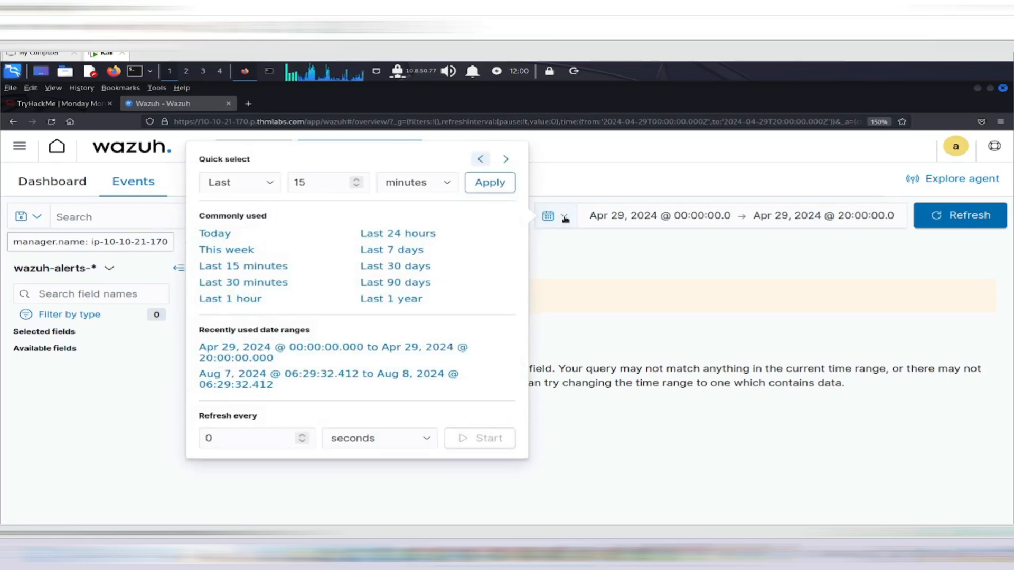
pyautogui.click(639, 216)
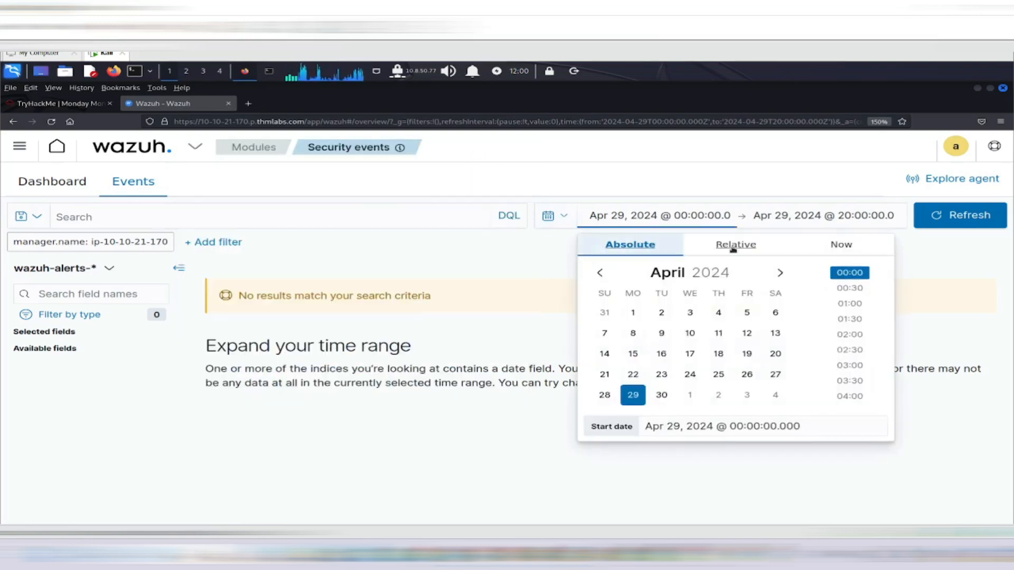
pyautogui.click(686, 250)
pyautogui.click(629, 247)
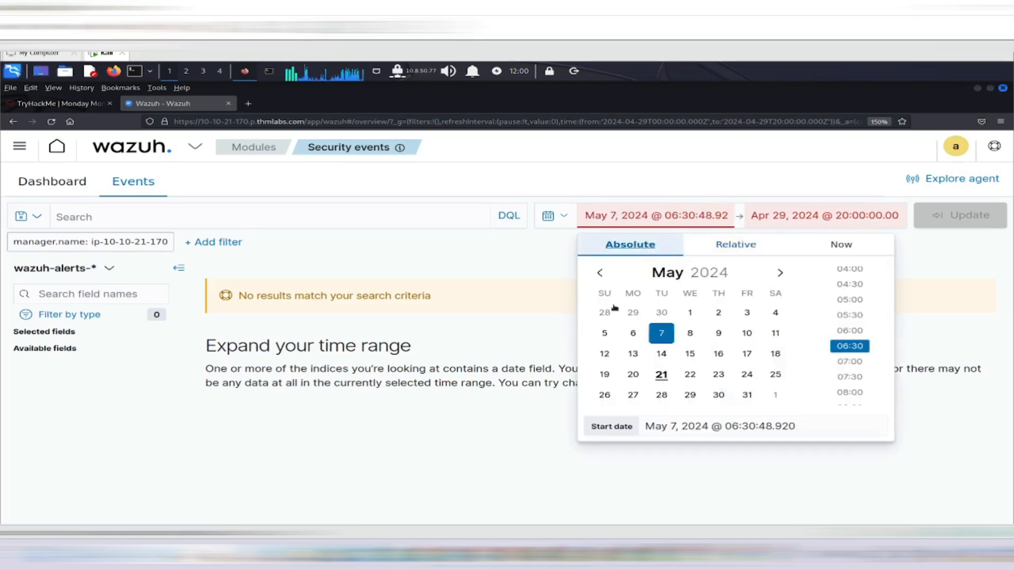
pyautogui.click(598, 274)
pyautogui.click(599, 274)
pyautogui.click(598, 274)
pyautogui.click(598, 273)
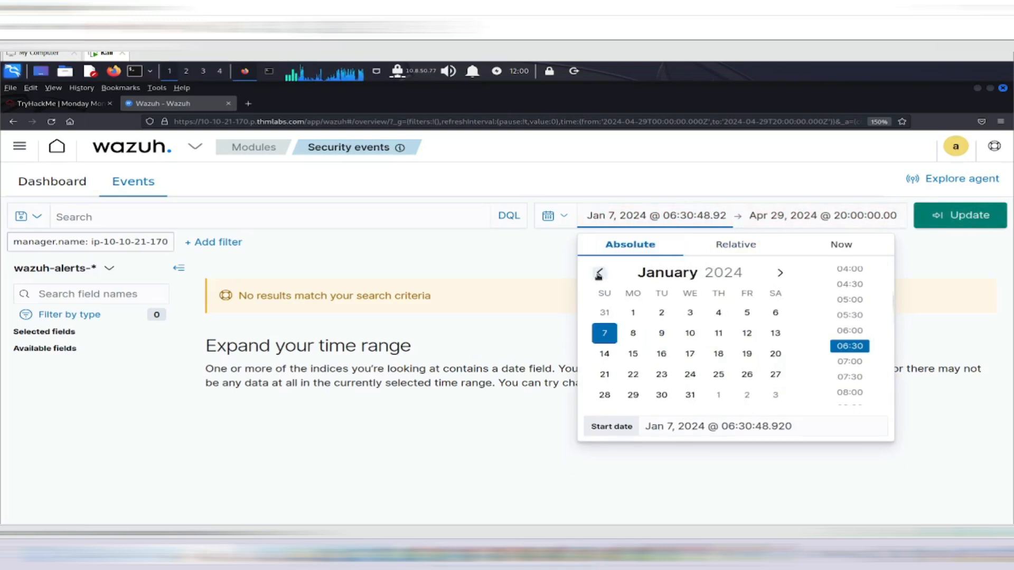
# - Set the absolute start date to Apr 29, 2024 @ 00:00 again and refresh the events
pyautogui.click(781, 273)
pyautogui.click(780, 273)
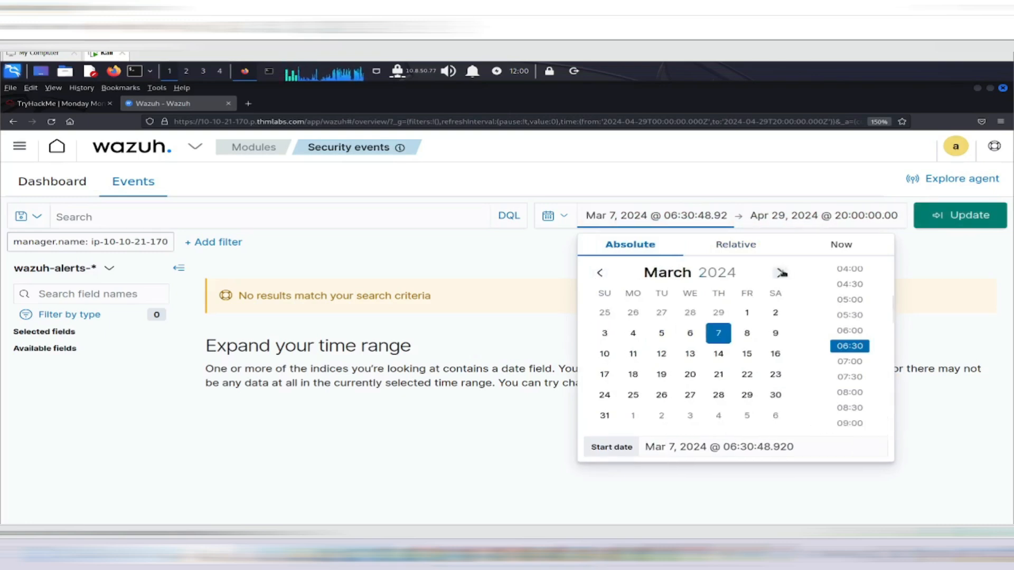
pyautogui.click(781, 273)
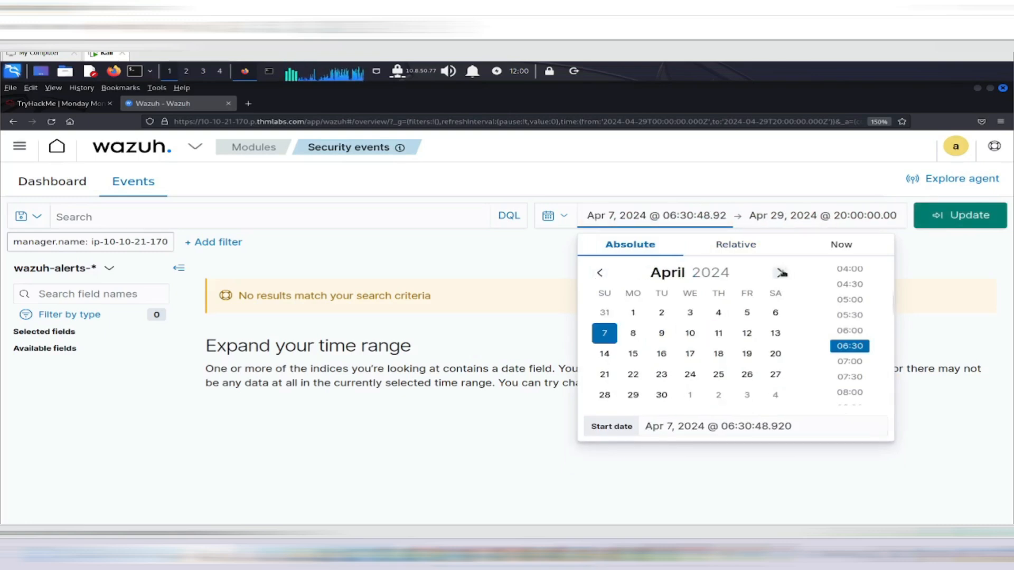
pyautogui.click(633, 397)
pyautogui.scroll(4, 848, 317)
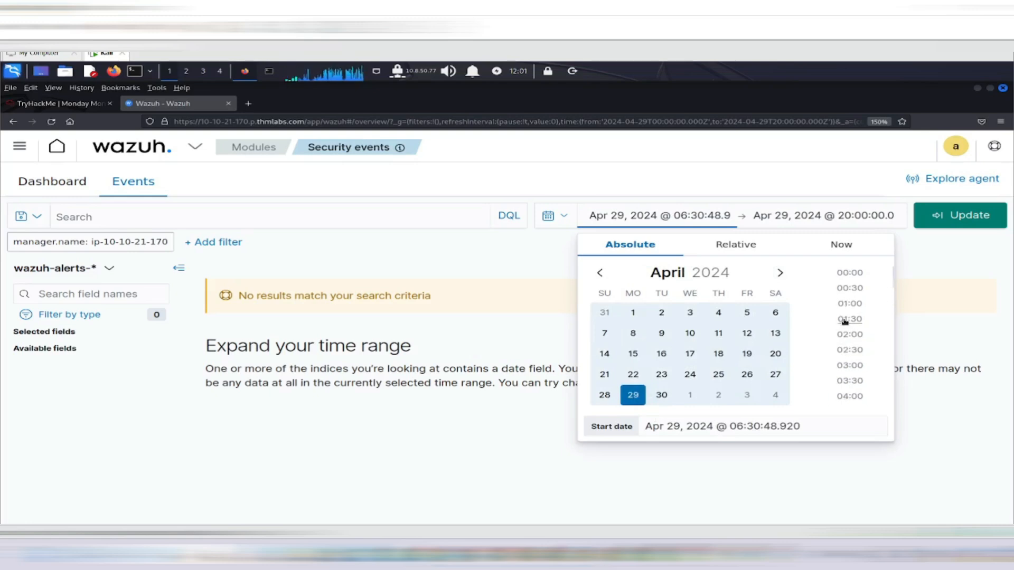
pyautogui.click(851, 273)
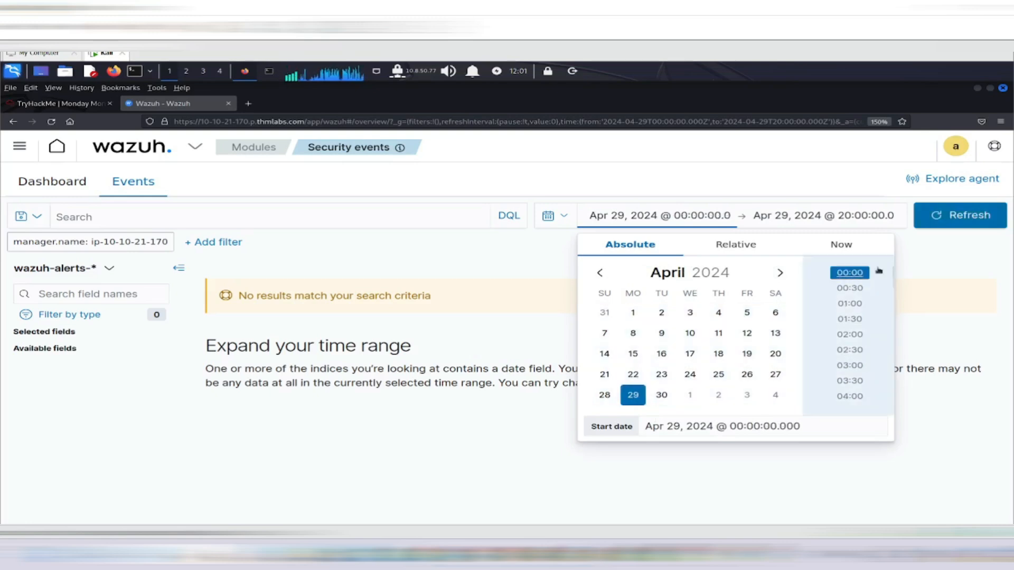
pyautogui.click(924, 263)
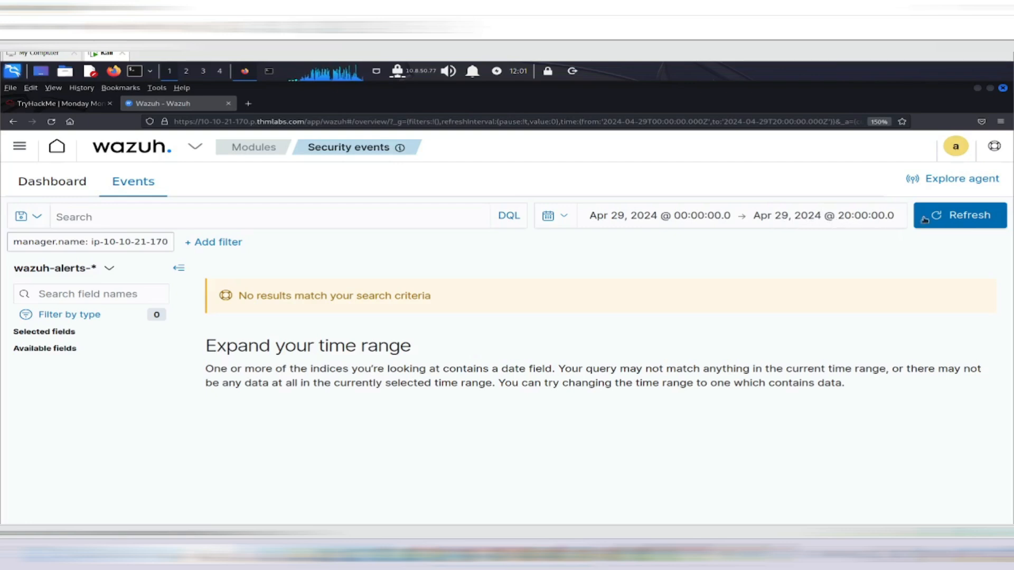
pyautogui.click(957, 215)
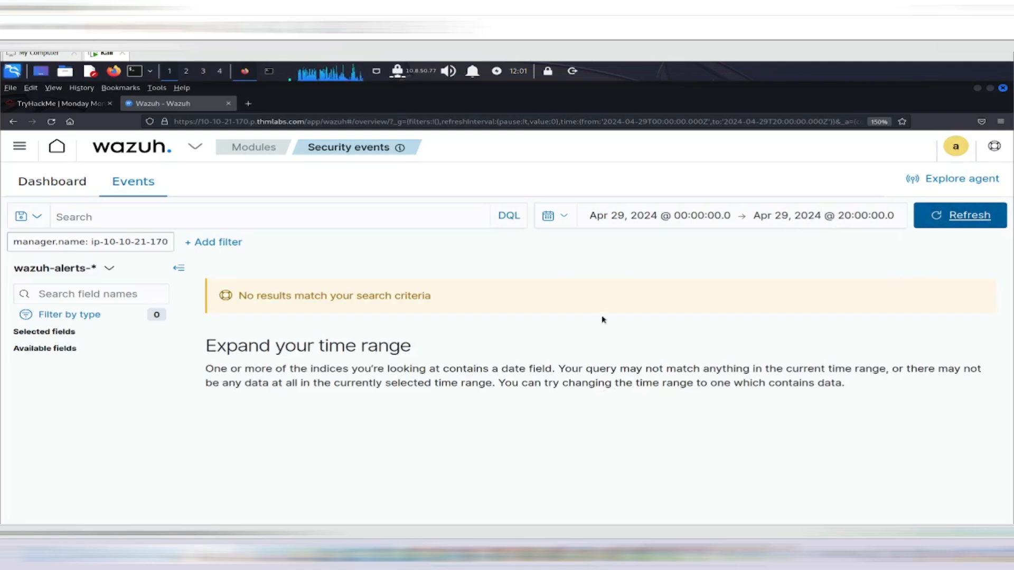
# - Open the Policy monitoring module from the Wazuh home page and refresh its dashboard
pyautogui.click(57, 149)
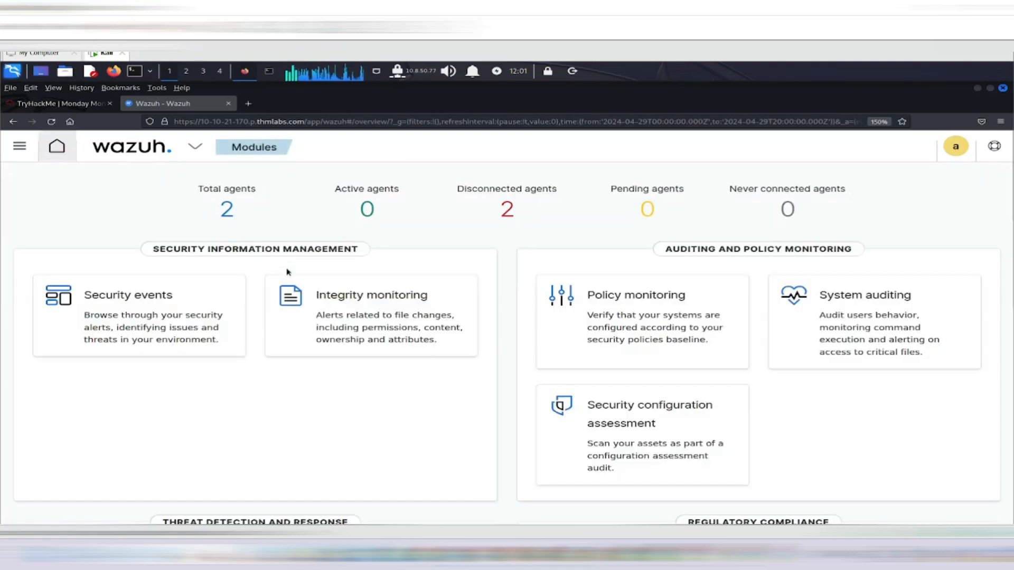
pyautogui.click(634, 296)
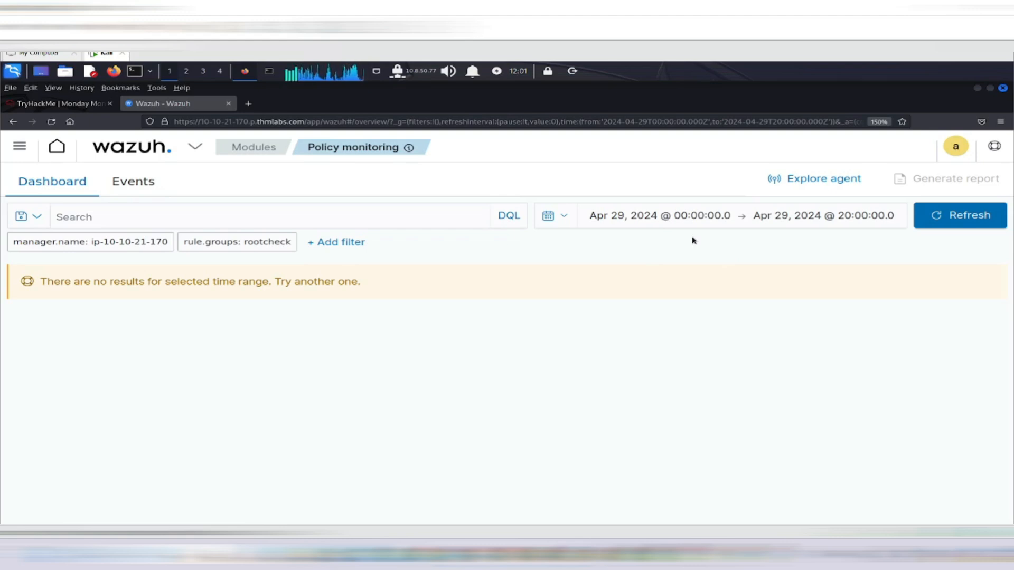
pyautogui.click(957, 215)
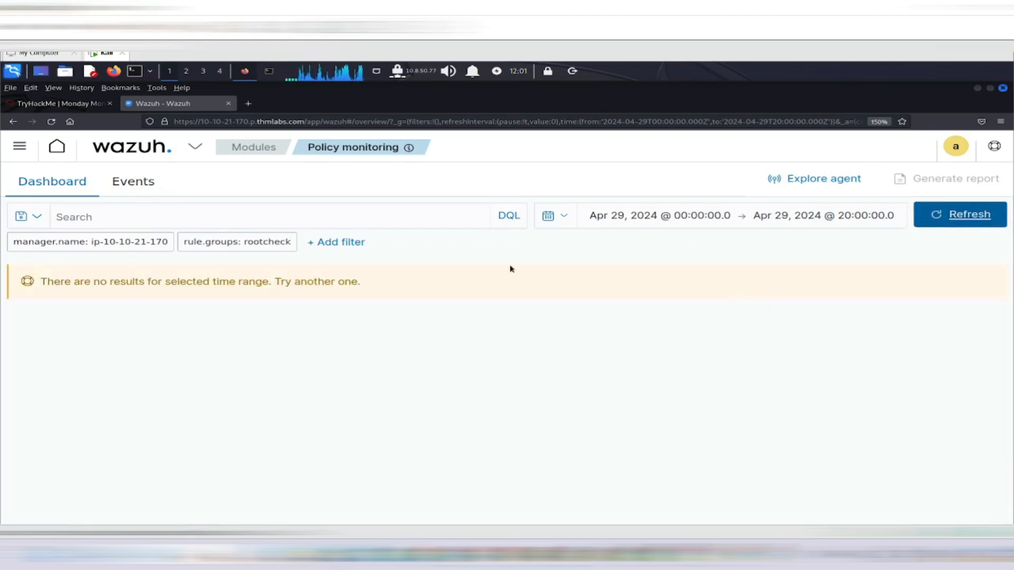
# - Check the test window in the TryHackMe room, then set Wazuh's start time to 12:00 on Apr 29, 2024 and apply it
pyautogui.click(81, 108)
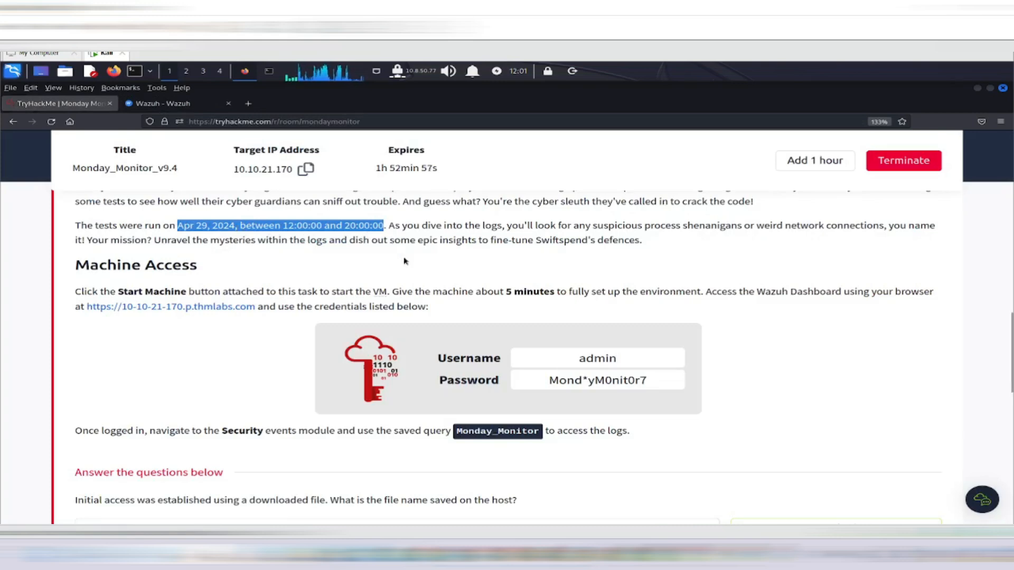
pyautogui.click(158, 104)
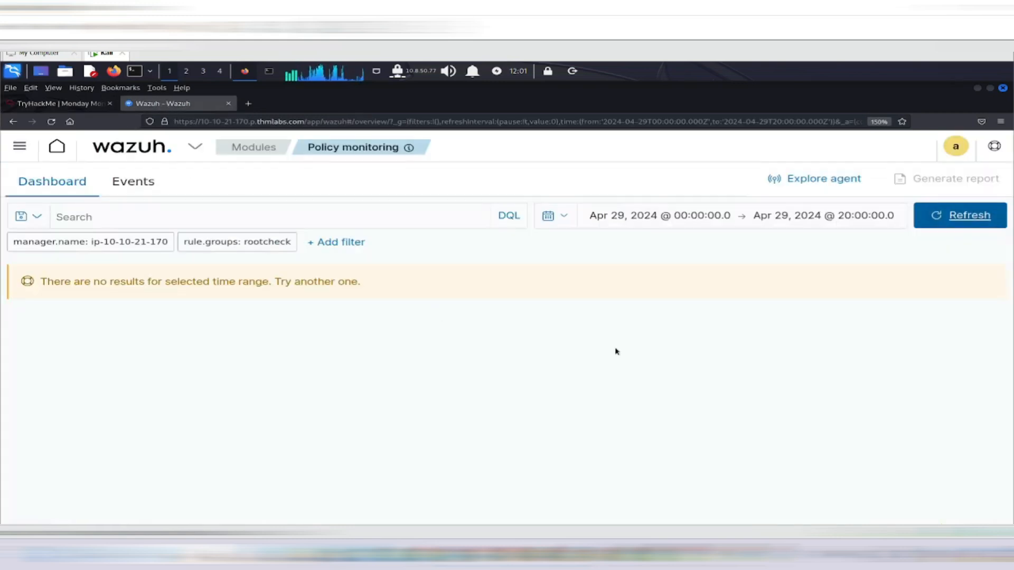
pyautogui.click(702, 222)
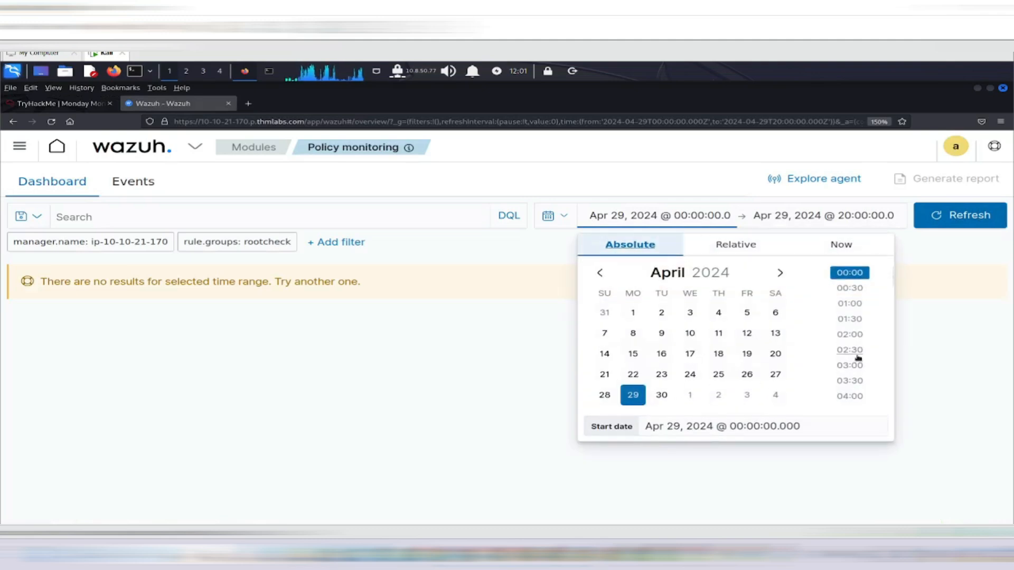
pyautogui.scroll(-3, 859, 359)
pyautogui.scroll(-3, 859, 359)
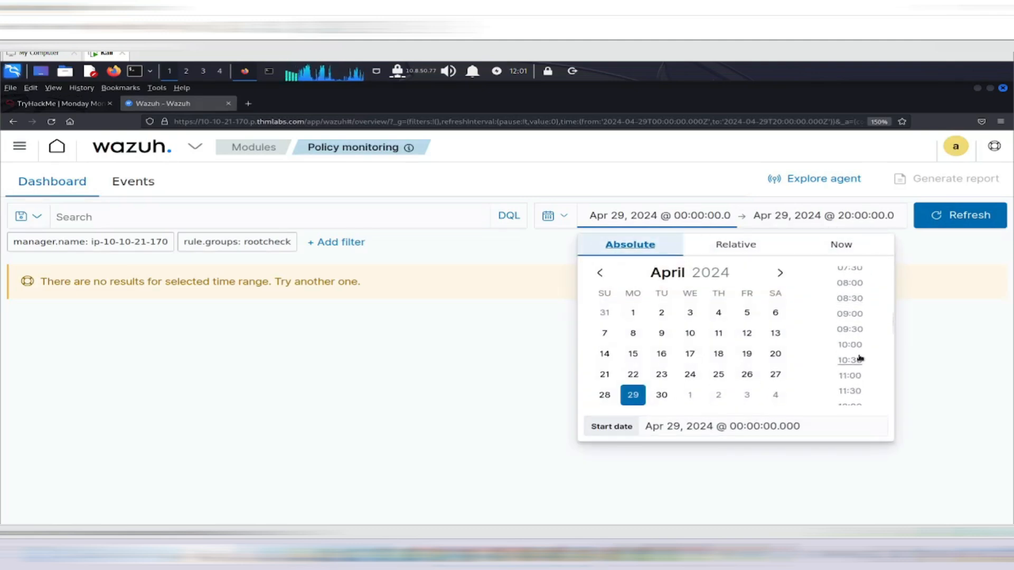
pyautogui.scroll(-2, 860, 359)
pyautogui.click(845, 348)
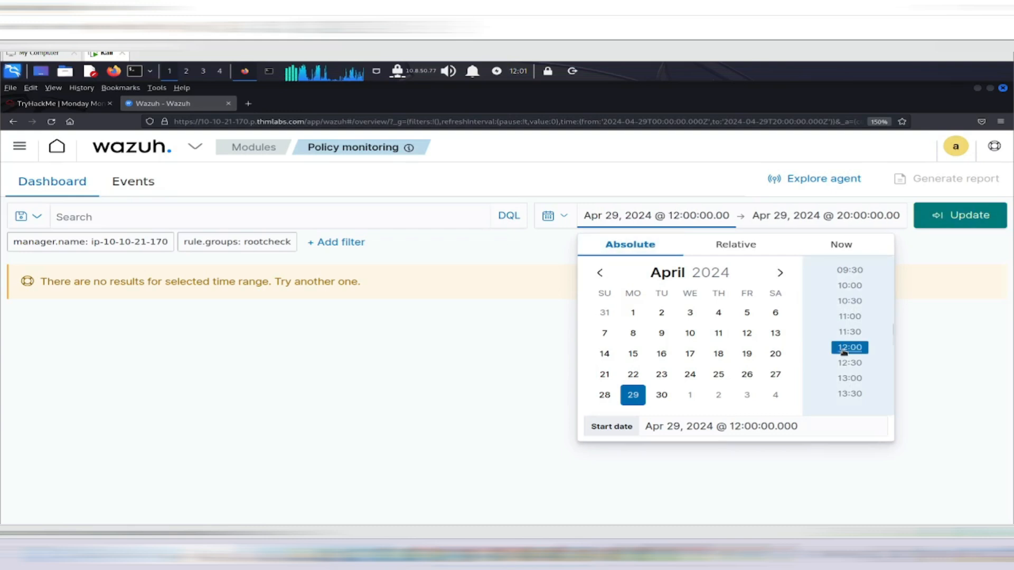
pyautogui.click(965, 309)
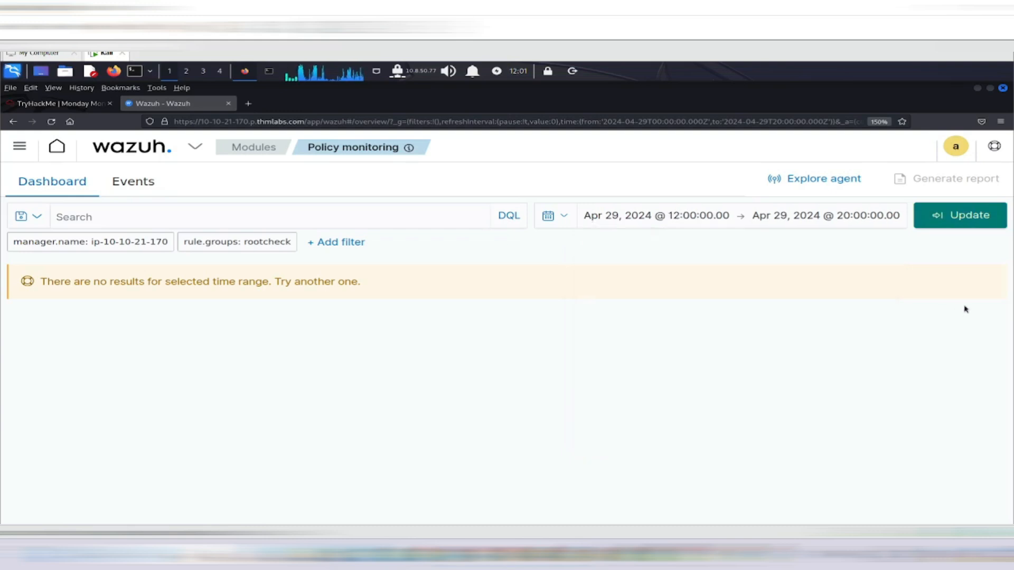
pyautogui.click(966, 218)
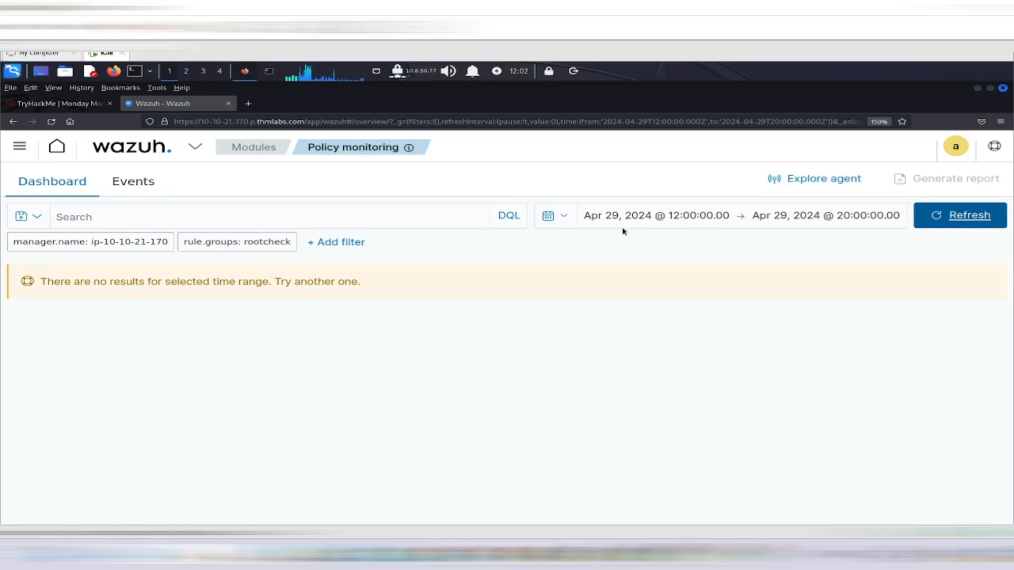
# - Change the time filter's start year to 2023 and apply the range from Apr 29, 2023 @ 12:00
pyautogui.click(640, 218)
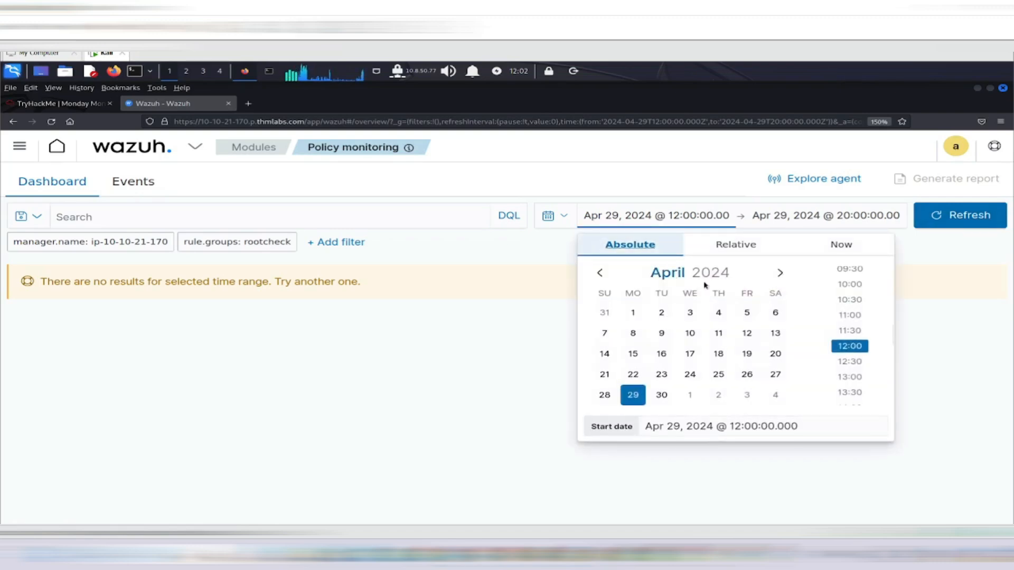
pyautogui.click(725, 278)
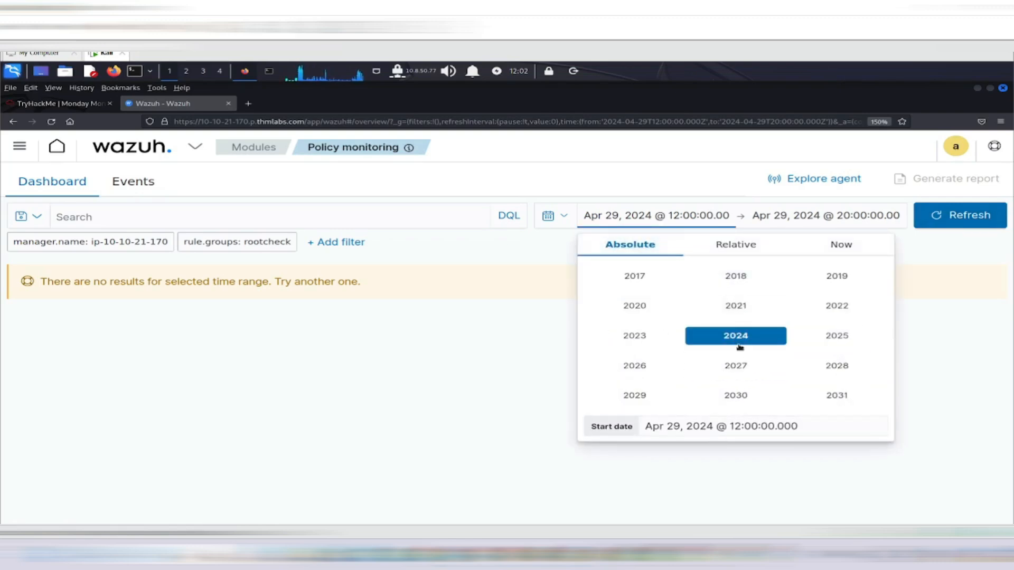
pyautogui.click(633, 336)
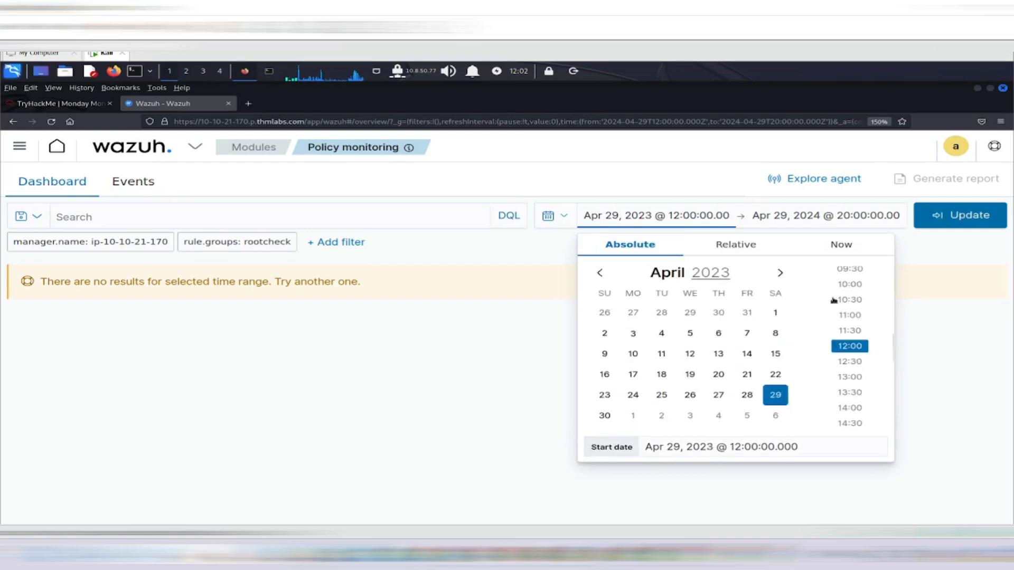
pyautogui.click(907, 358)
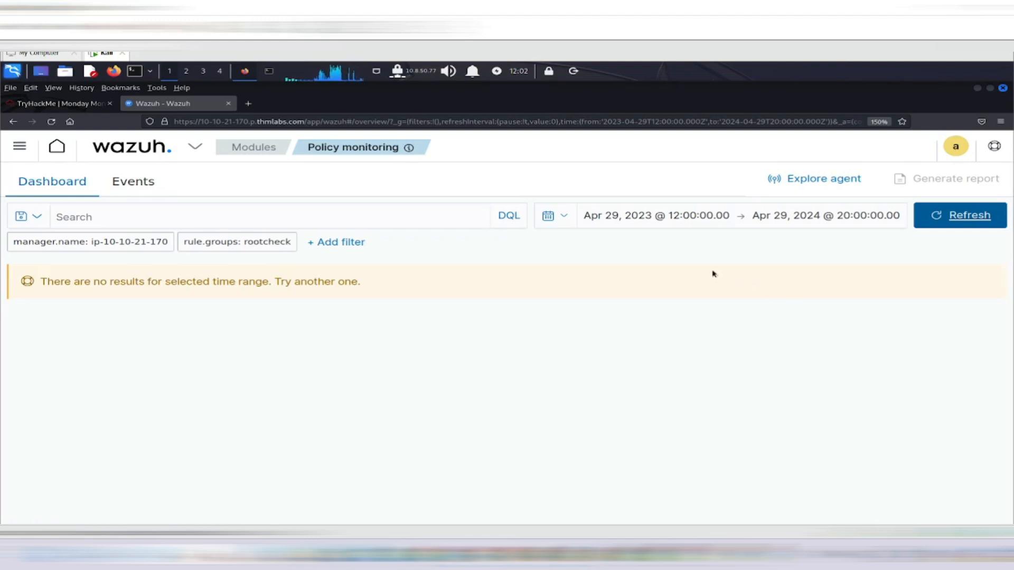
# - Recheck the test date in the TryHackMe room, then set Wazuh's start year to 2024 and apply the range
pyautogui.click(646, 222)
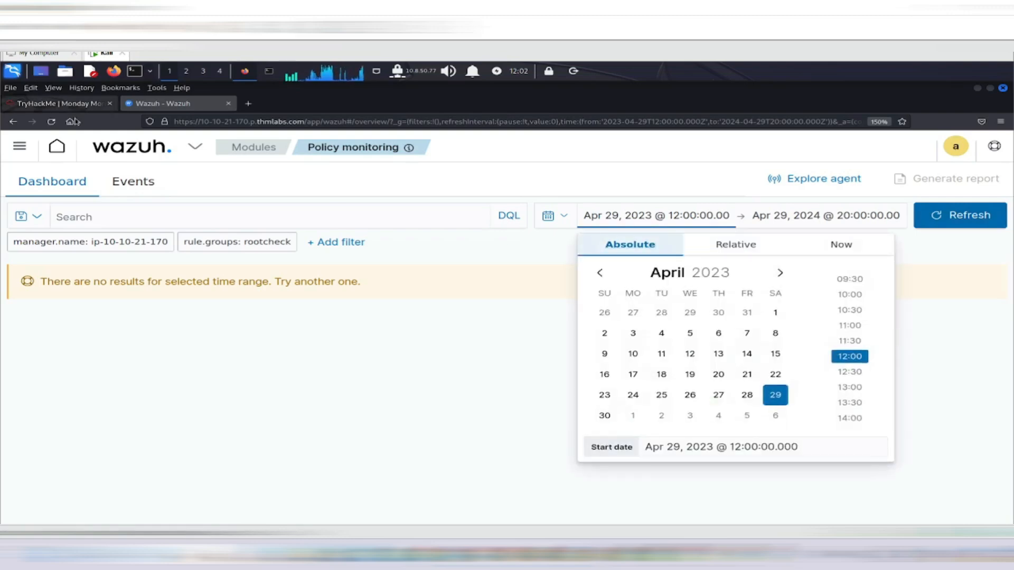
pyautogui.click(68, 104)
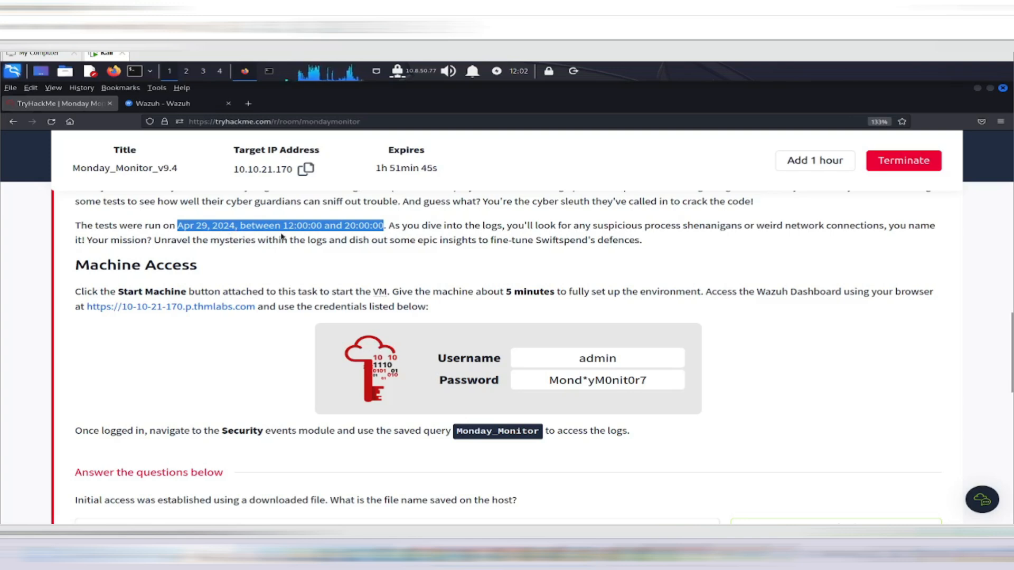
pyautogui.click(439, 262)
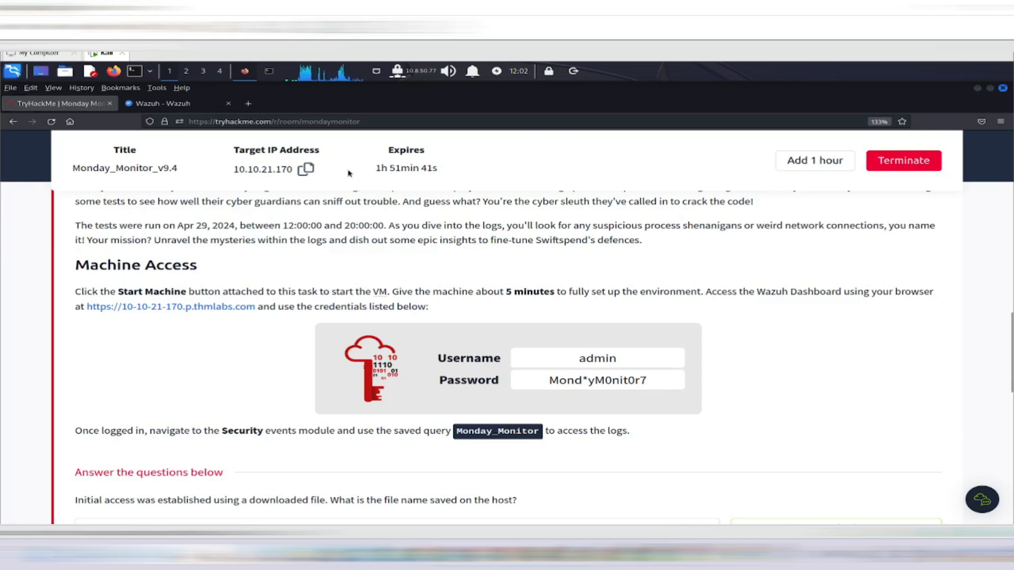
pyautogui.click(163, 106)
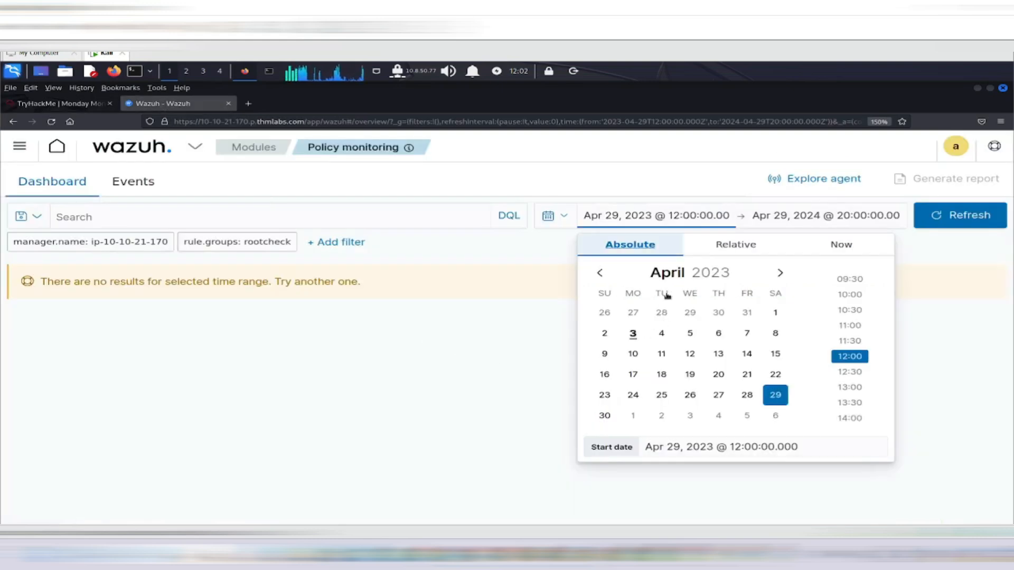
pyautogui.click(713, 273)
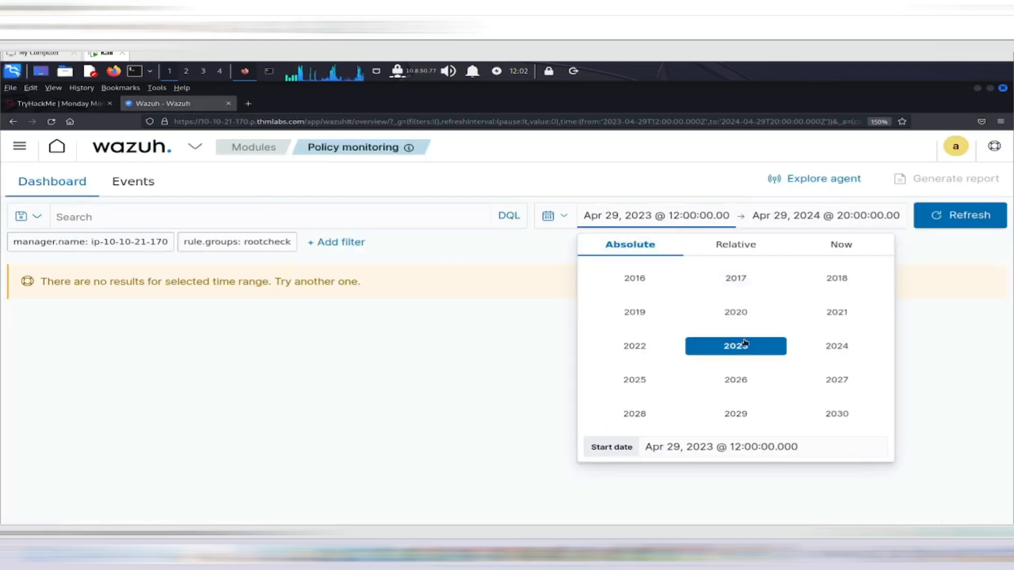
pyautogui.click(836, 346)
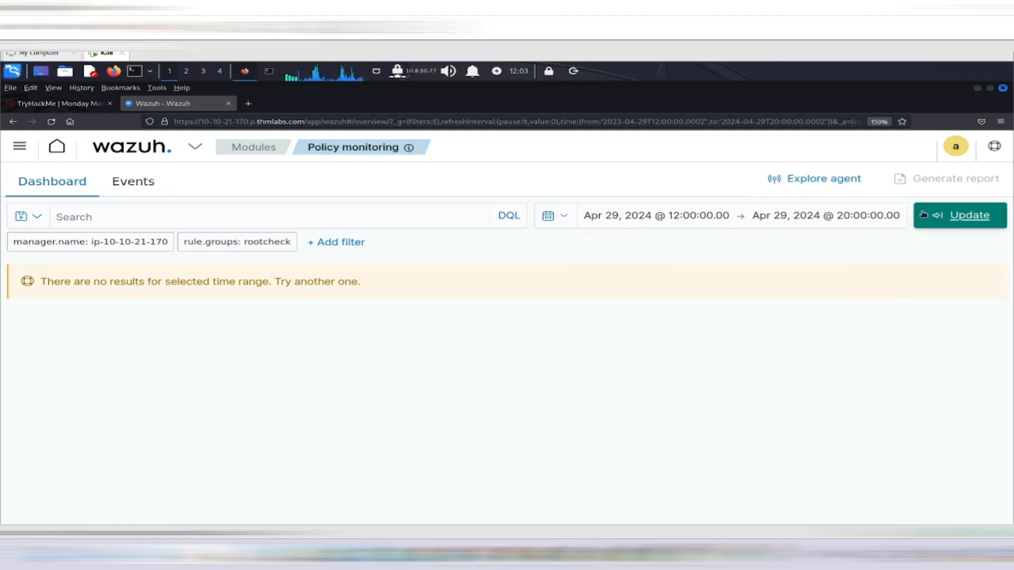
pyautogui.click(951, 215)
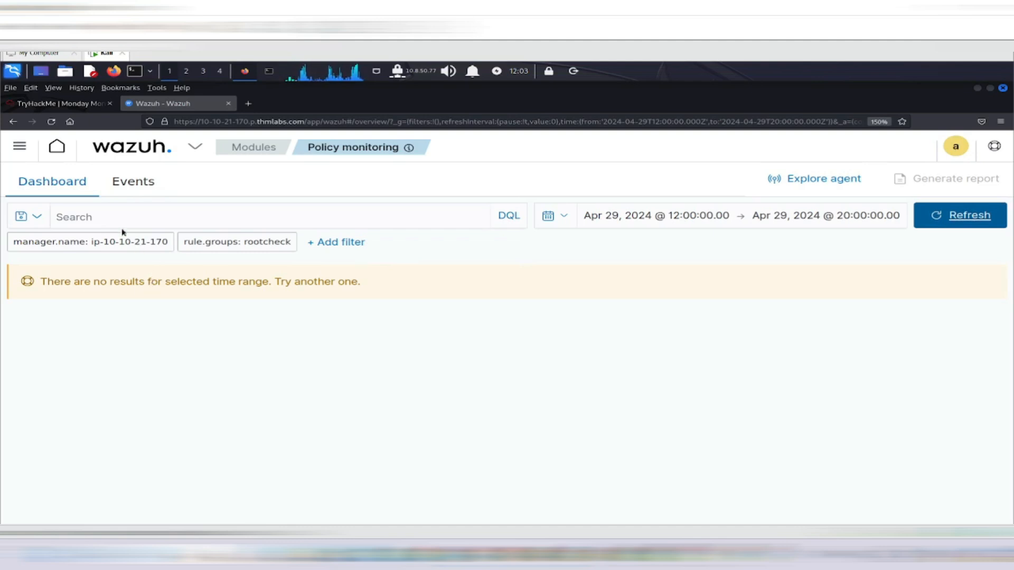
# - Open the Policy monitoring Events view and highlight the TryHackMe room's instruction to use the saved query Monday_Monitor
pyautogui.click(133, 181)
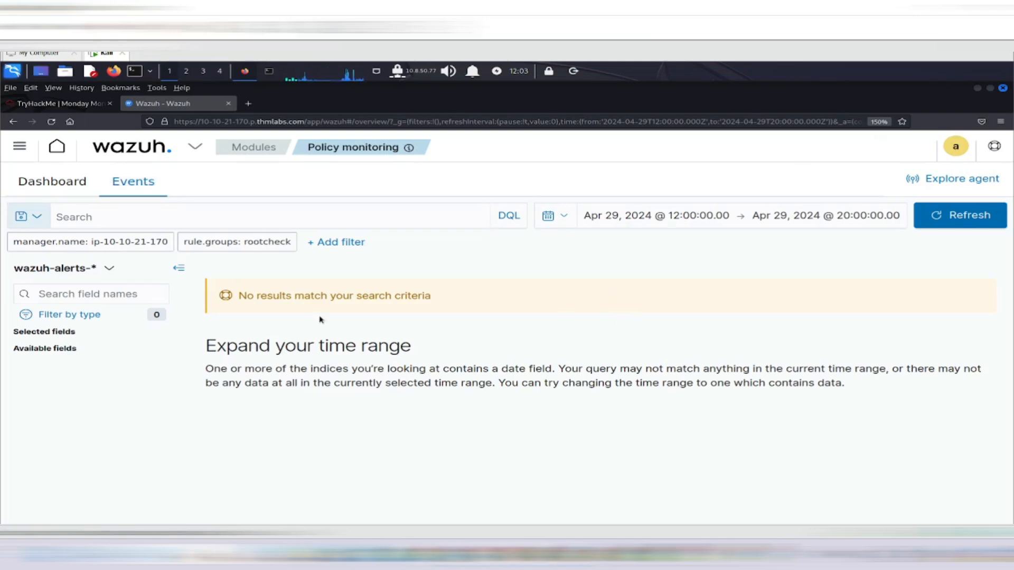
pyautogui.click(65, 104)
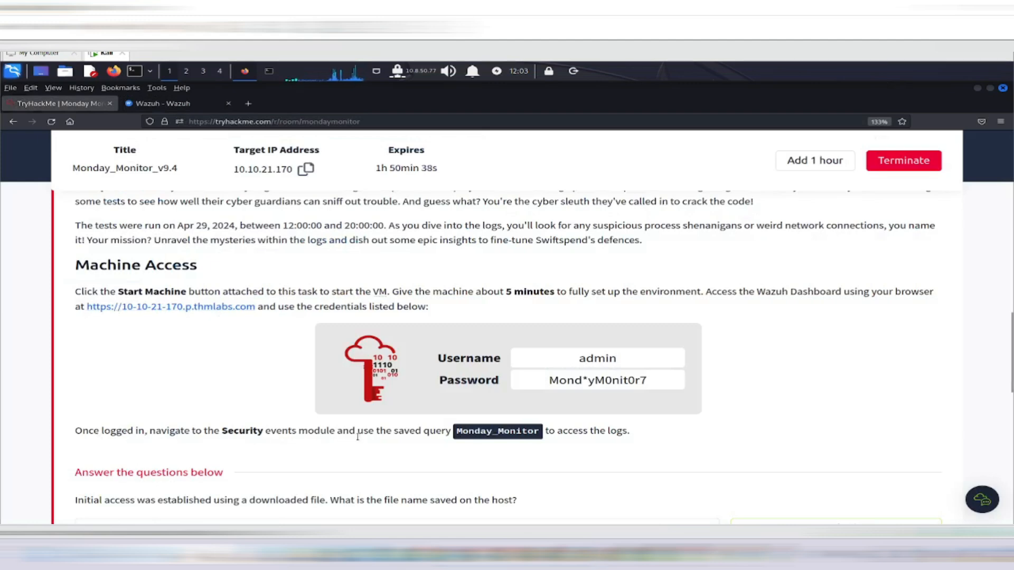
pyautogui.moveTo(364, 435); pyautogui.dragTo(667, 440)
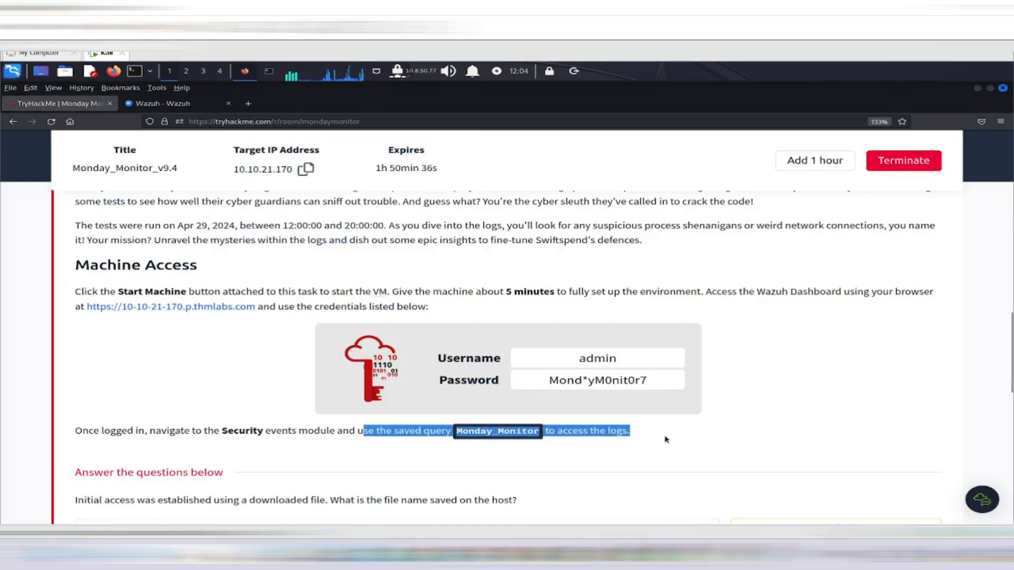
# - Switch back to Wazuh and load the saved query Monday_Monitor in the Policy monitoring Events view
pyautogui.click(200, 105)
pyautogui.click(29, 217)
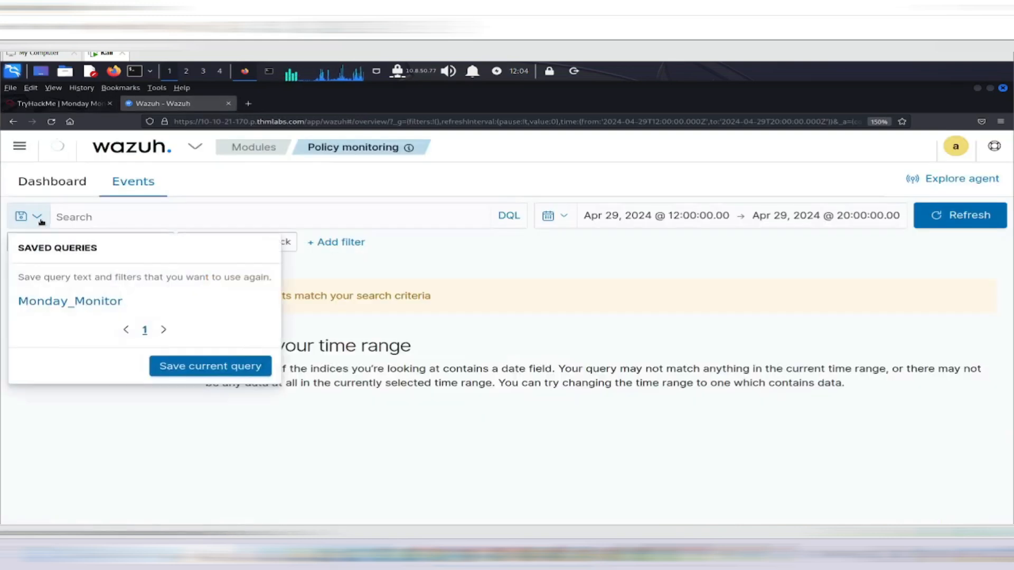
pyautogui.click(58, 304)
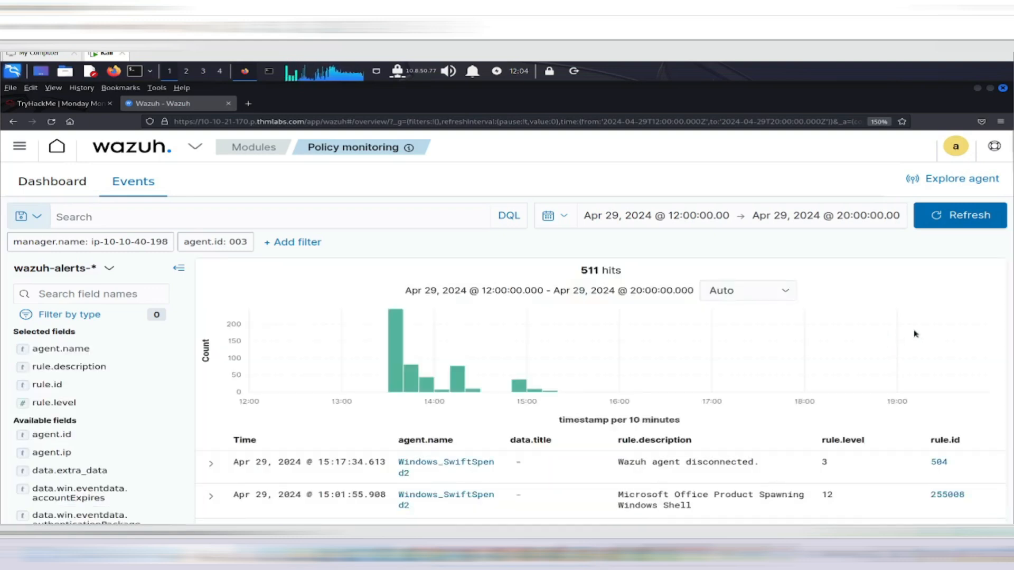
pyautogui.moveTo(581, 271); pyautogui.dragTo(629, 265)
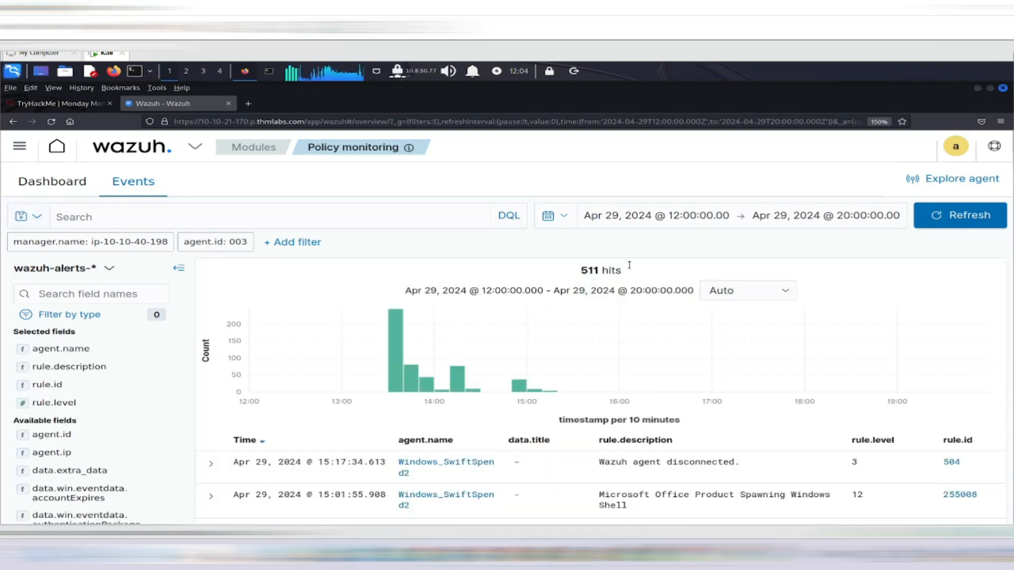
# - Remove the rule.description, data.title, agent.name and rule.level columns from the events table
pyautogui.scroll(-3, 743, 421)
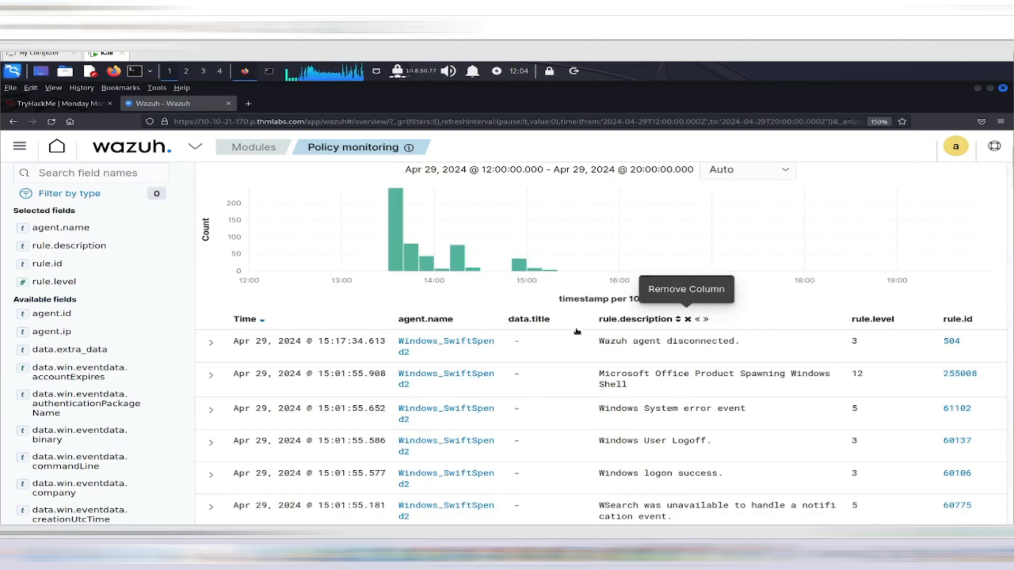
pyautogui.click(689, 319)
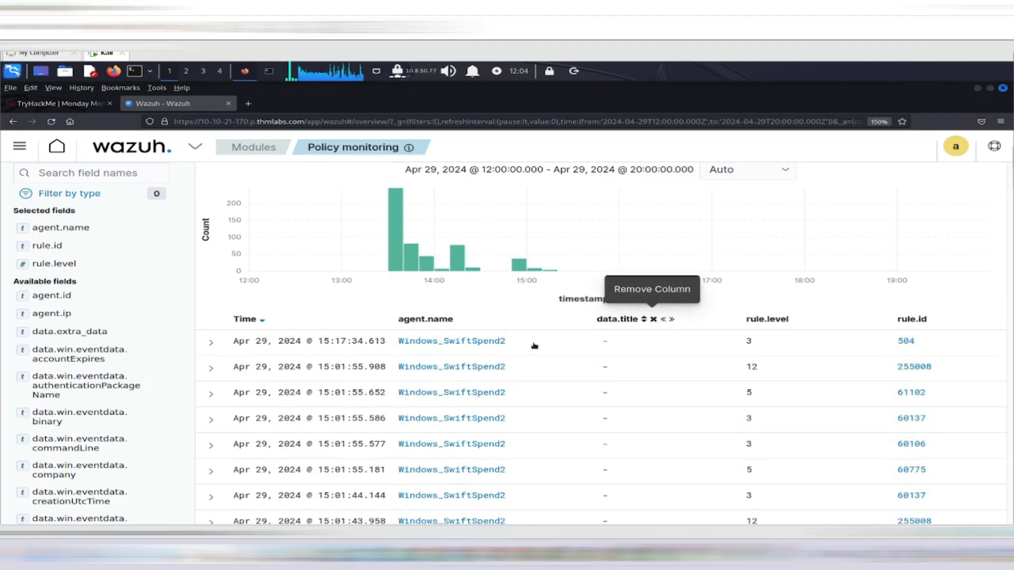
pyautogui.click(653, 320)
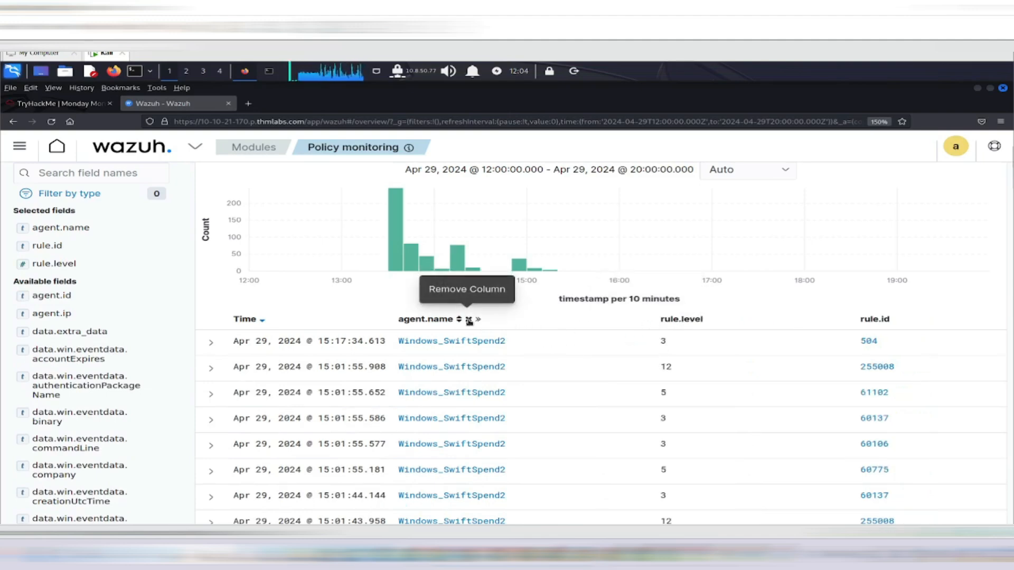
pyautogui.click(469, 320)
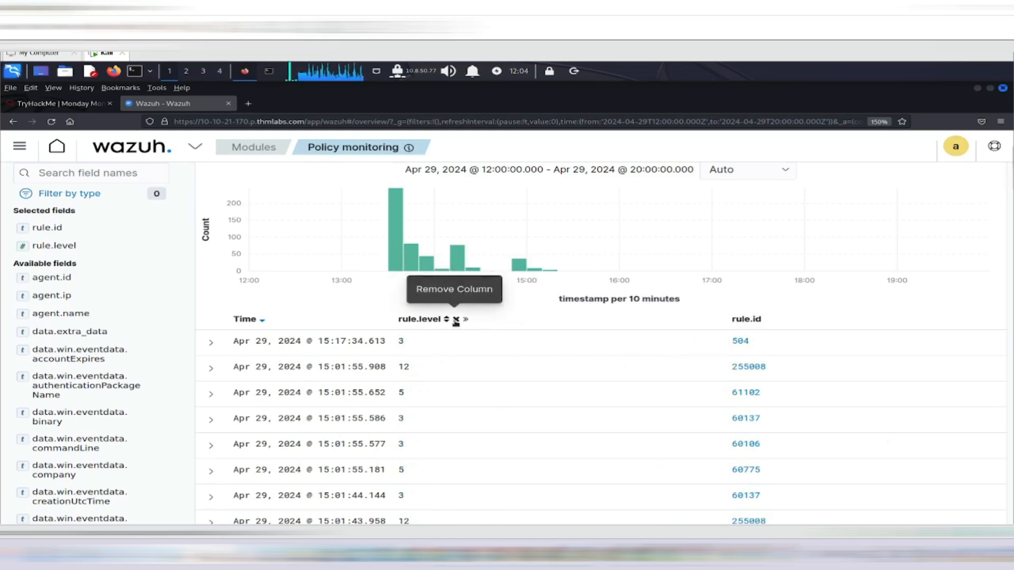
pyautogui.click(456, 320)
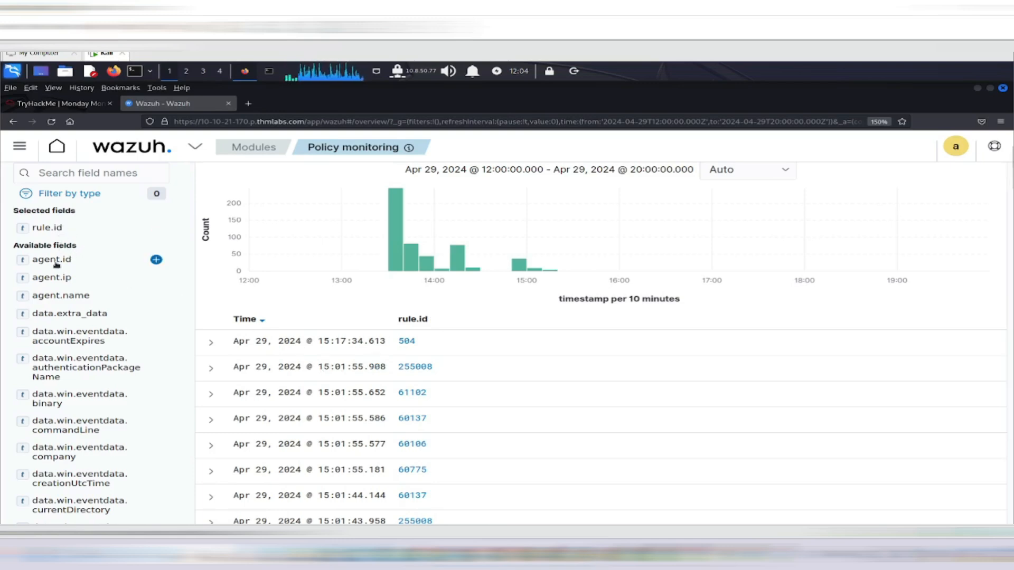
# - Search the field names for "comman" and add data.win.eventdata.commandLine as a column in the events table
pyautogui.click(77, 174)
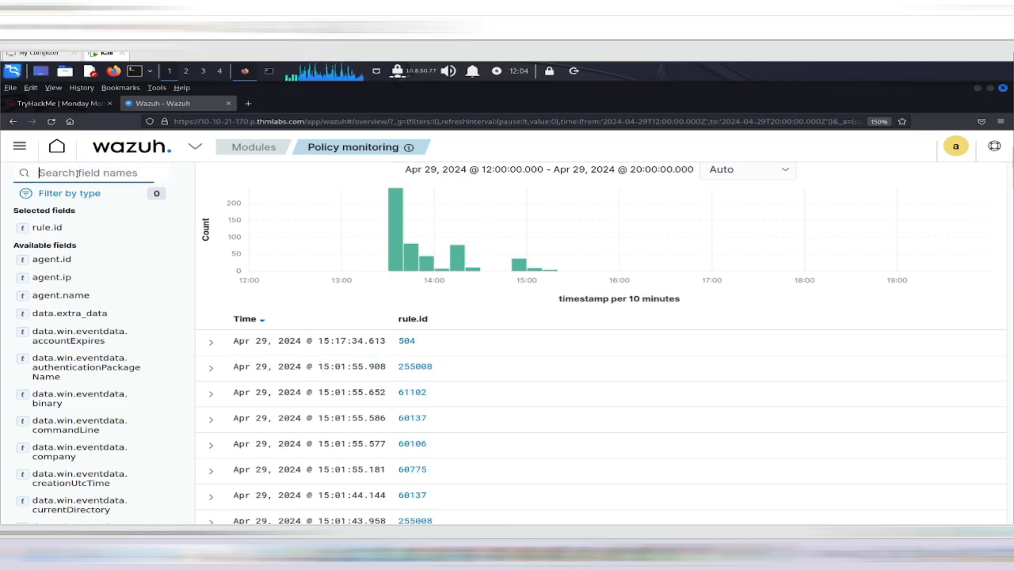
pyautogui.write('comman')
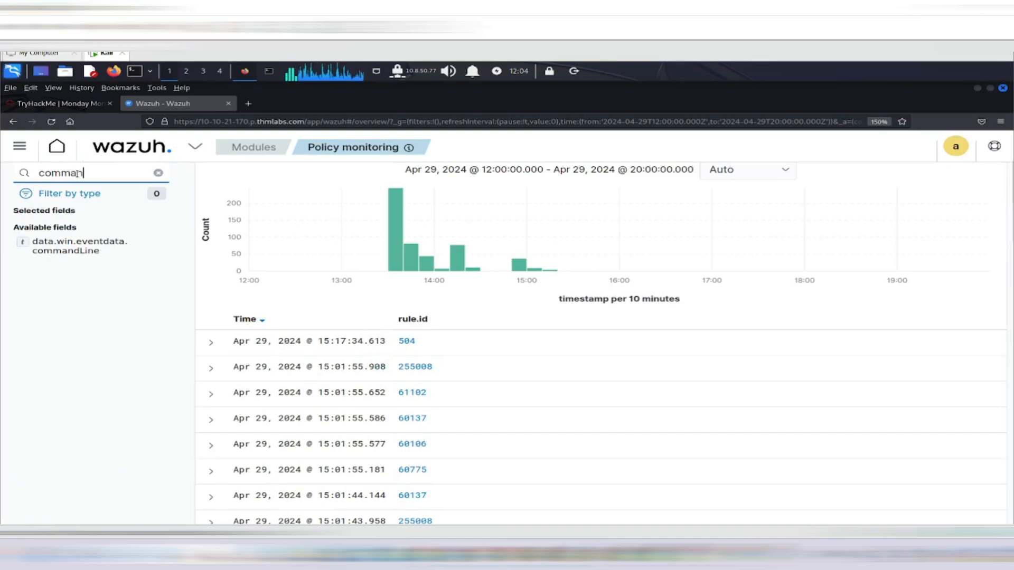
pyautogui.moveTo(47, 253)
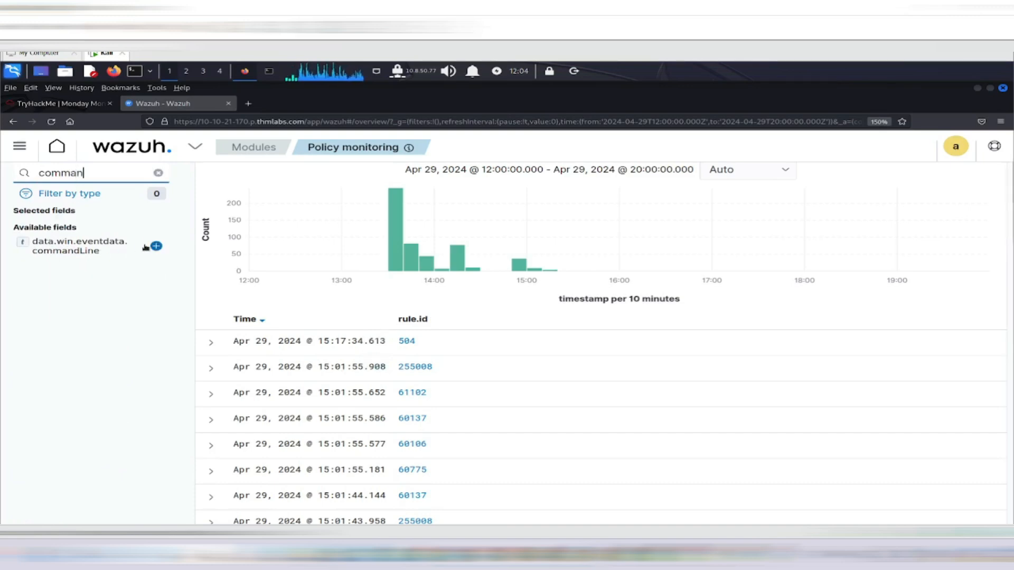
pyautogui.click(155, 247)
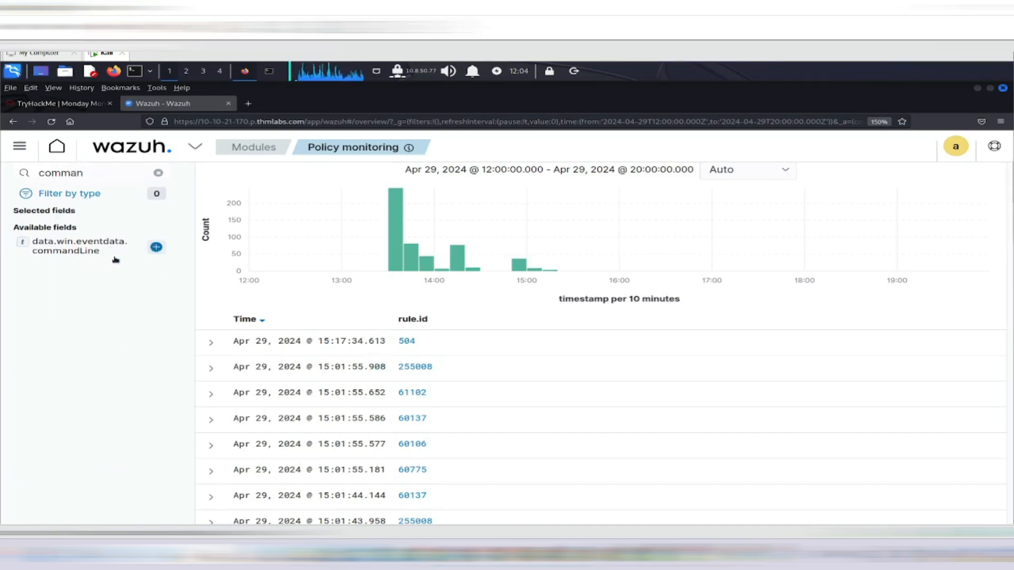
pyautogui.click(156, 247)
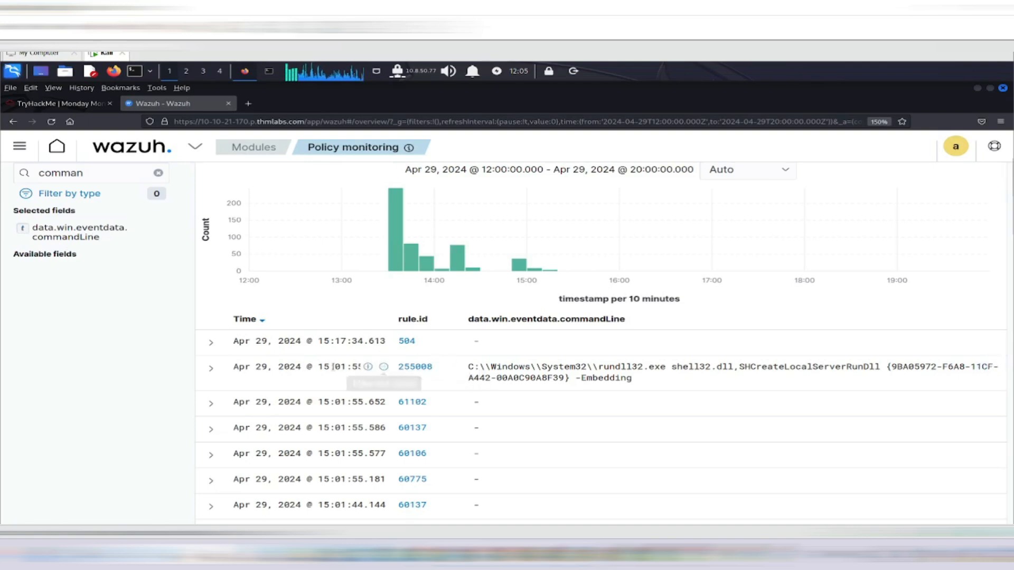
# - Filter the events to timestamp Apr 29, 2024 @ 15:01:55.908, check the commandLine field's top values and refresh the results
pyautogui.click(368, 367)
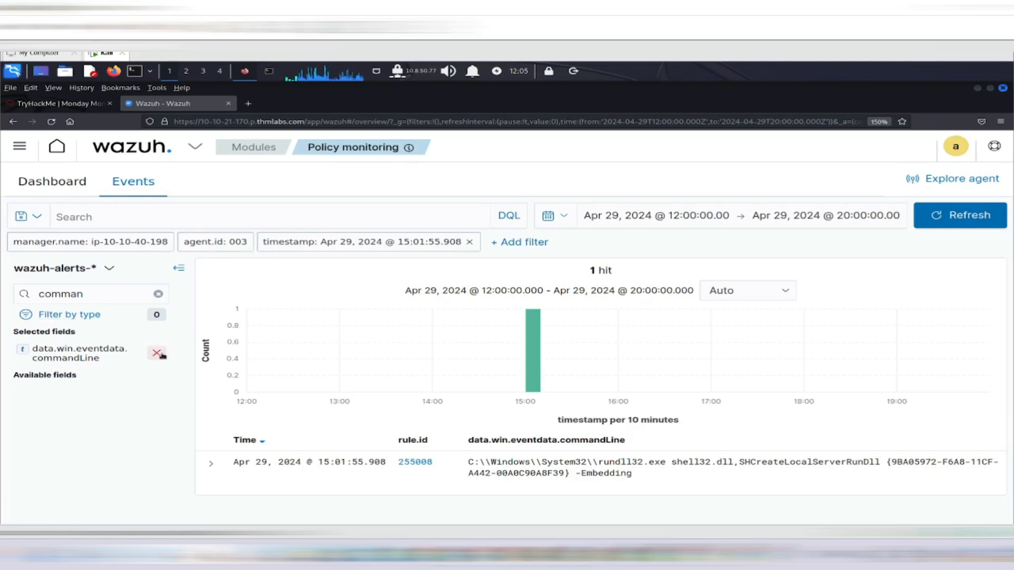
pyautogui.click(90, 356)
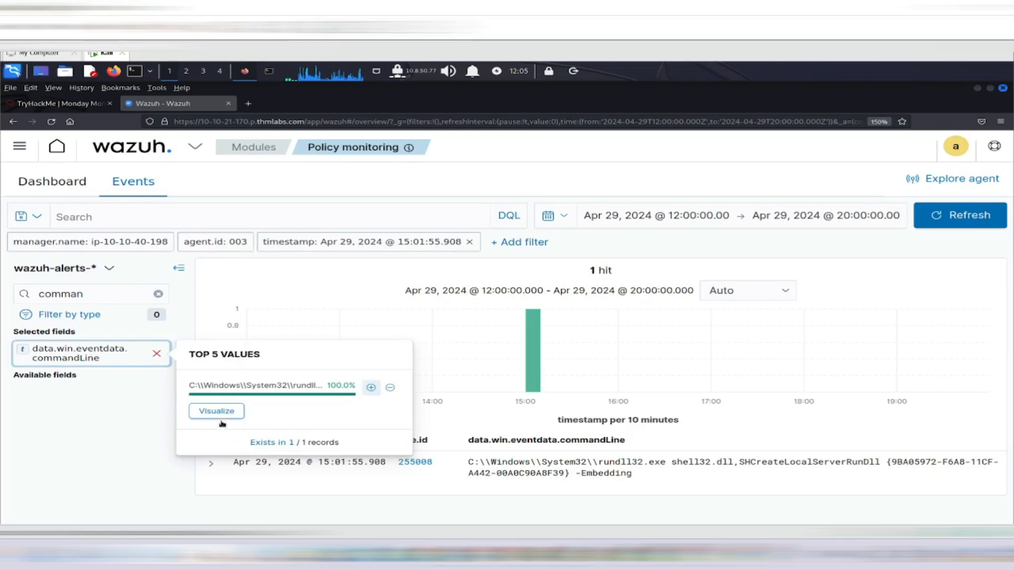
pyautogui.click(285, 494)
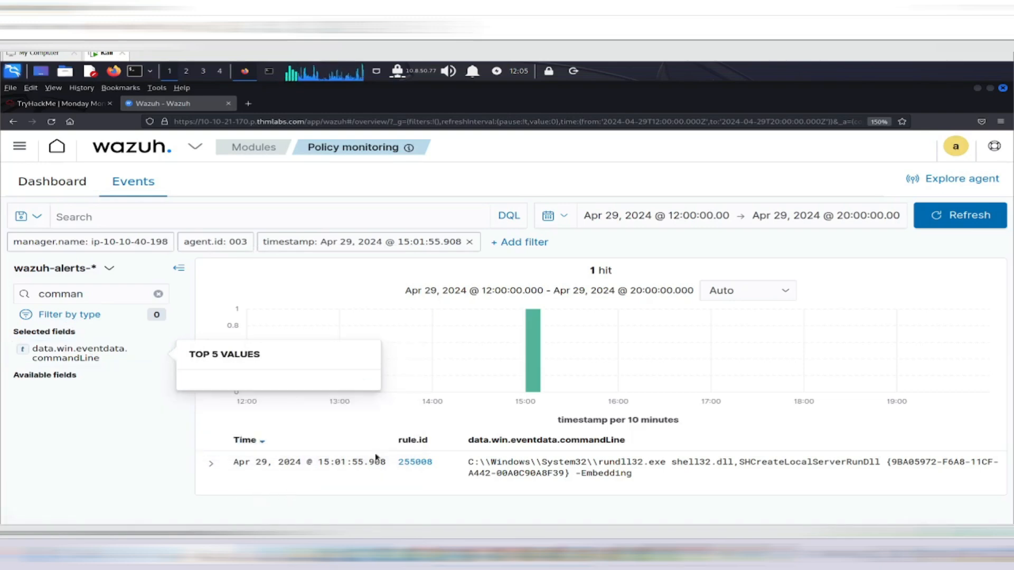
pyautogui.click(943, 226)
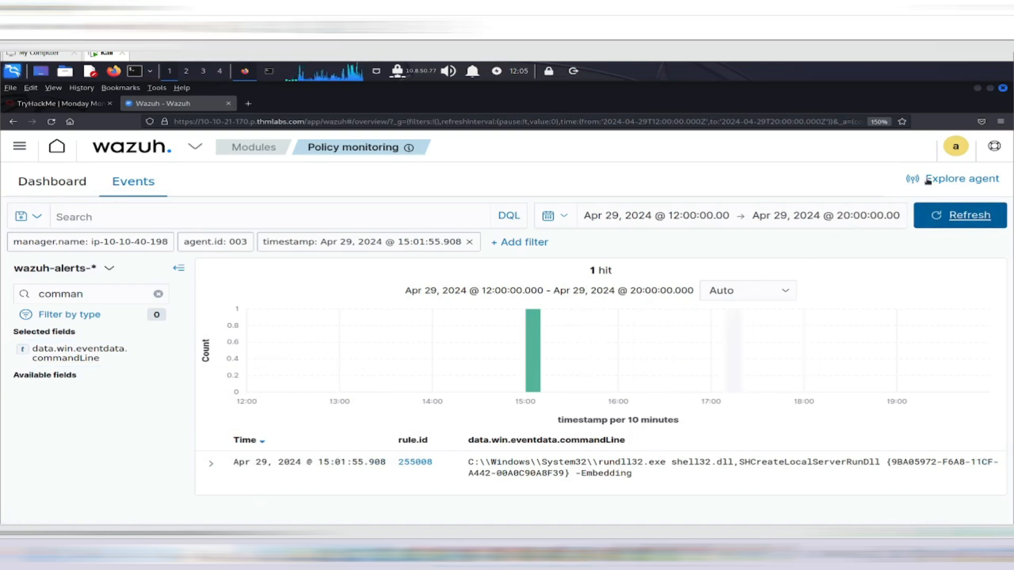
pyautogui.click(947, 217)
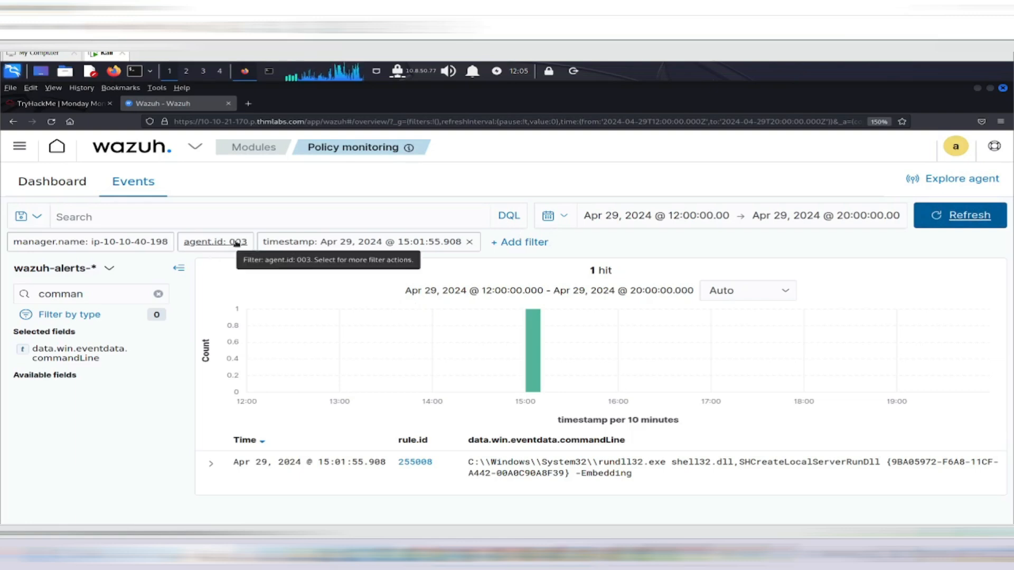
# - Visualize the data.win.eventdata.commandLine field from its top values
pyautogui.click(50, 351)
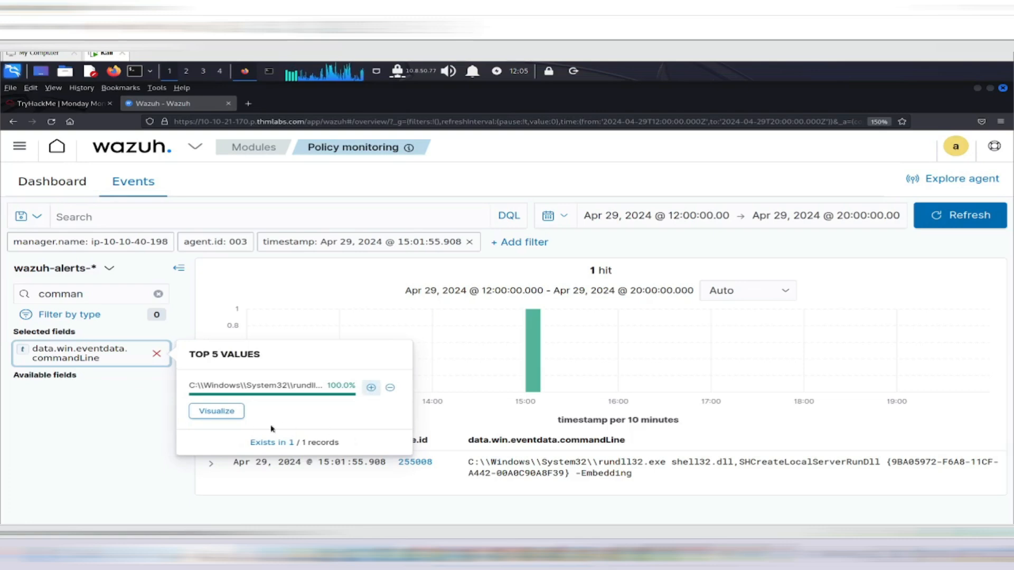
pyautogui.click(228, 413)
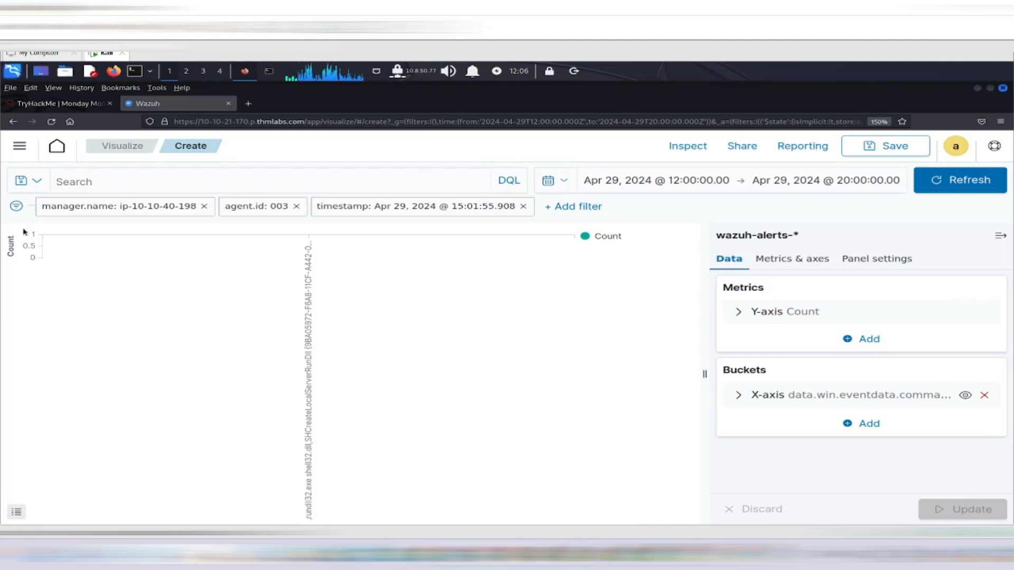
pyautogui.click(37, 182)
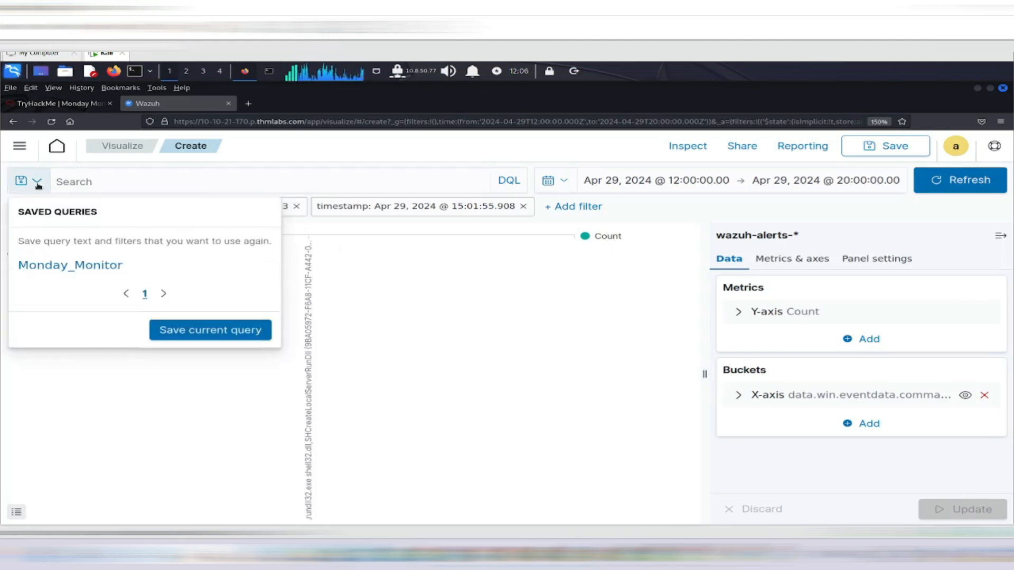
pyautogui.click(37, 182)
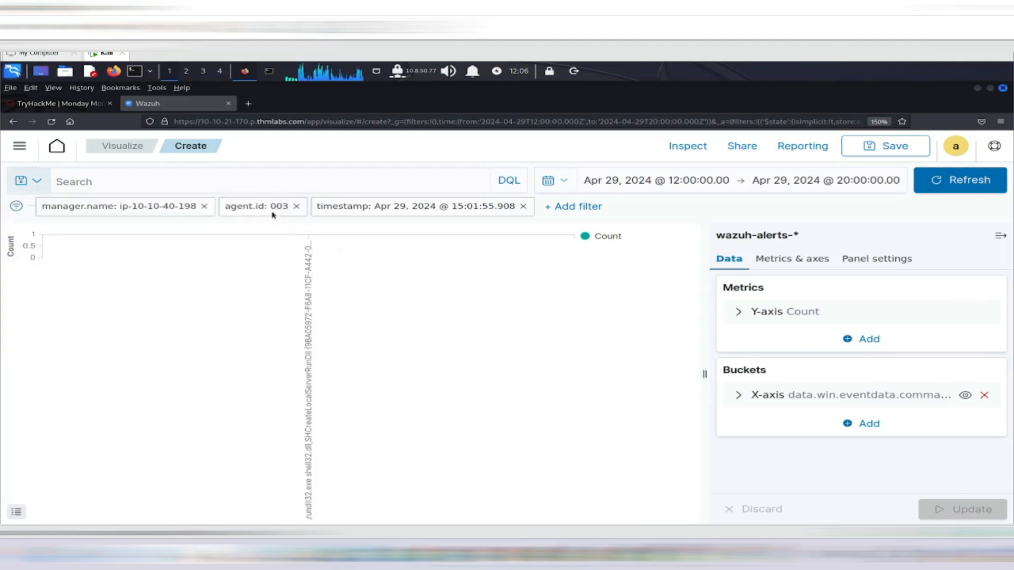
# - Remove the timestamp, agent.id and manager.name filters, then apply the saved query Monday_Monitor and refresh the chart
pyautogui.click(523, 206)
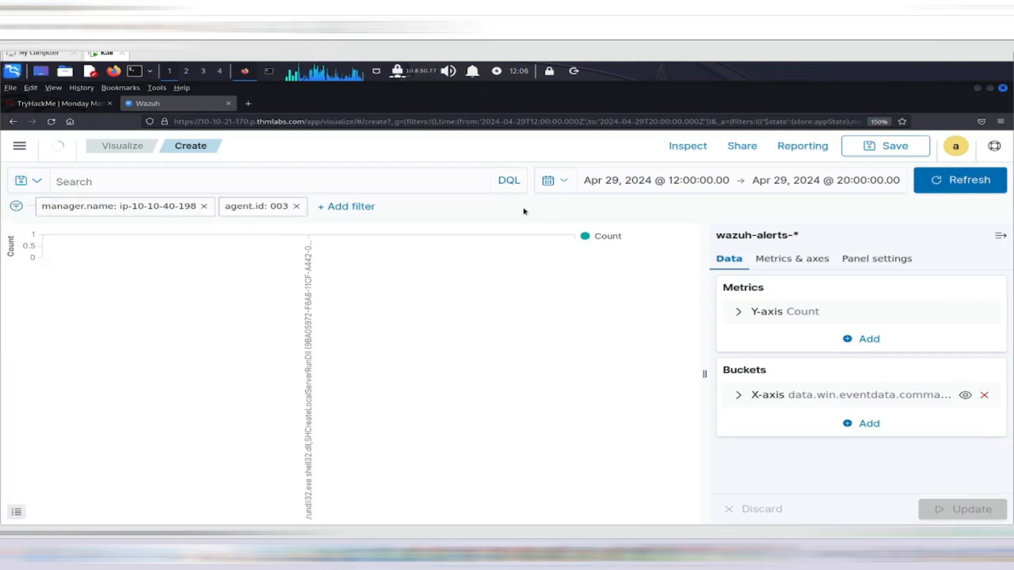
pyautogui.click(296, 206)
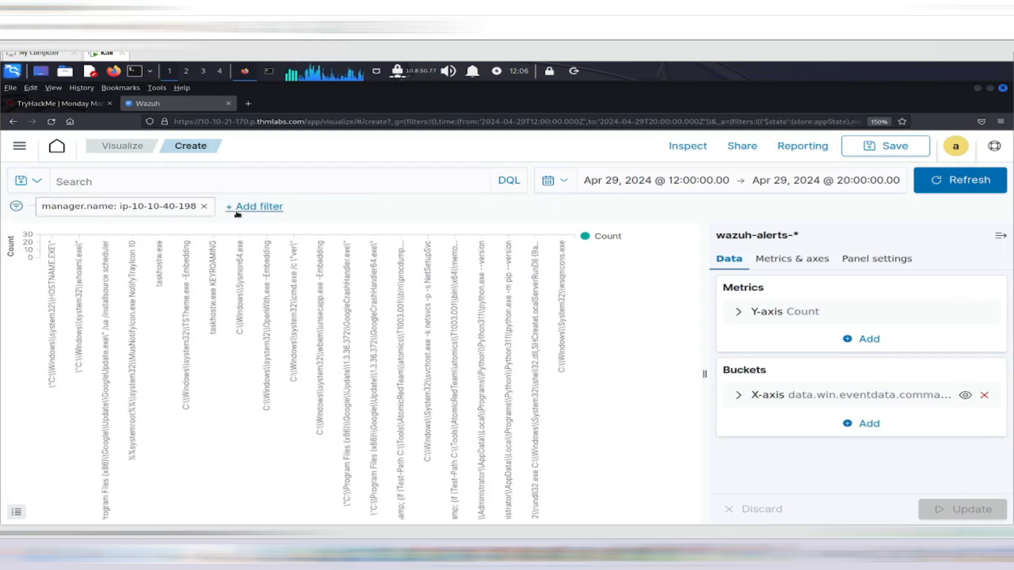
pyautogui.click(204, 207)
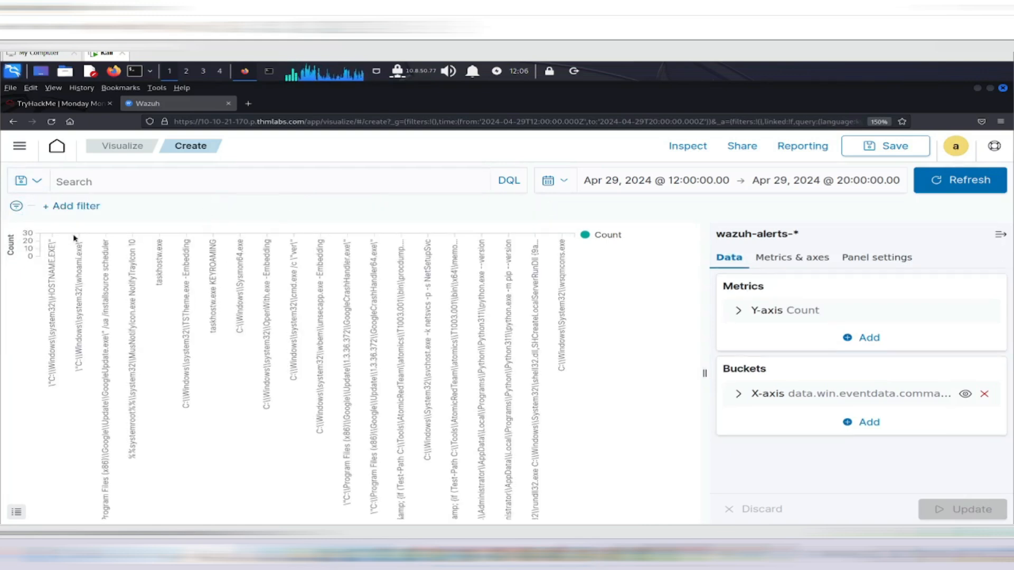
pyautogui.click(37, 183)
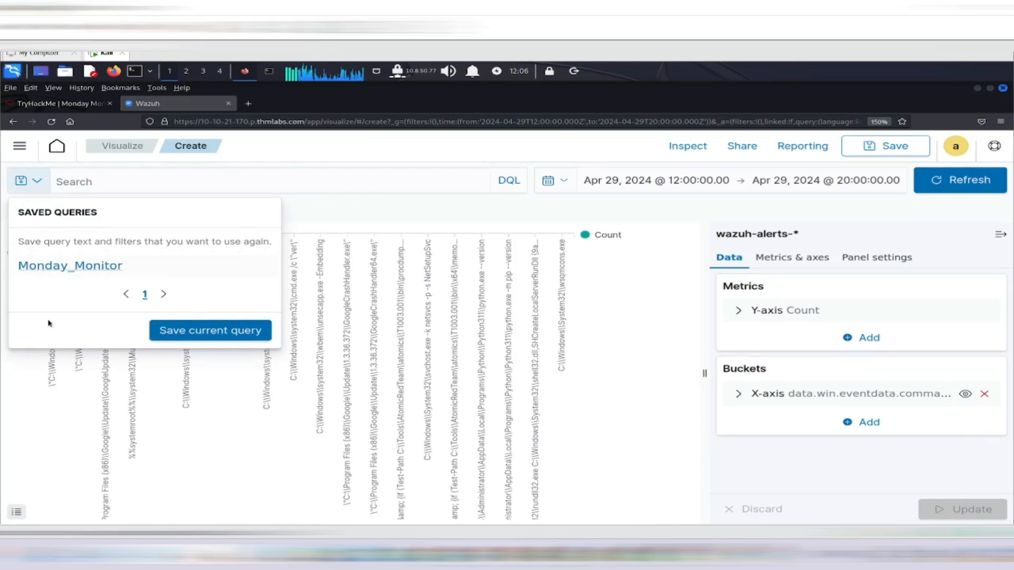
pyautogui.click(58, 267)
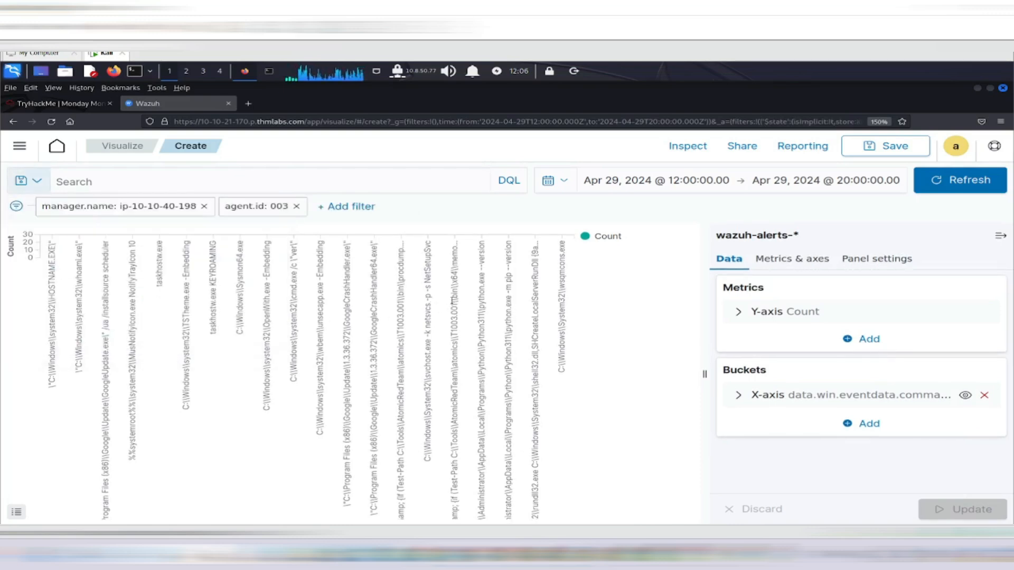
pyautogui.click(959, 180)
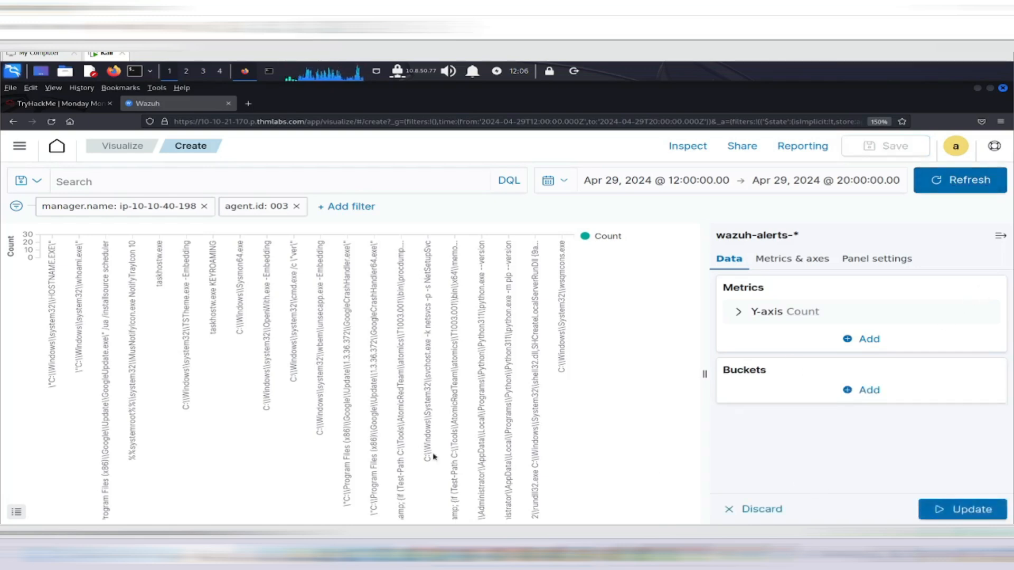
# - Discard the pending removal of the X-axis bucket and reapply the saved query Monday_Monitor
pyautogui.click(730, 510)
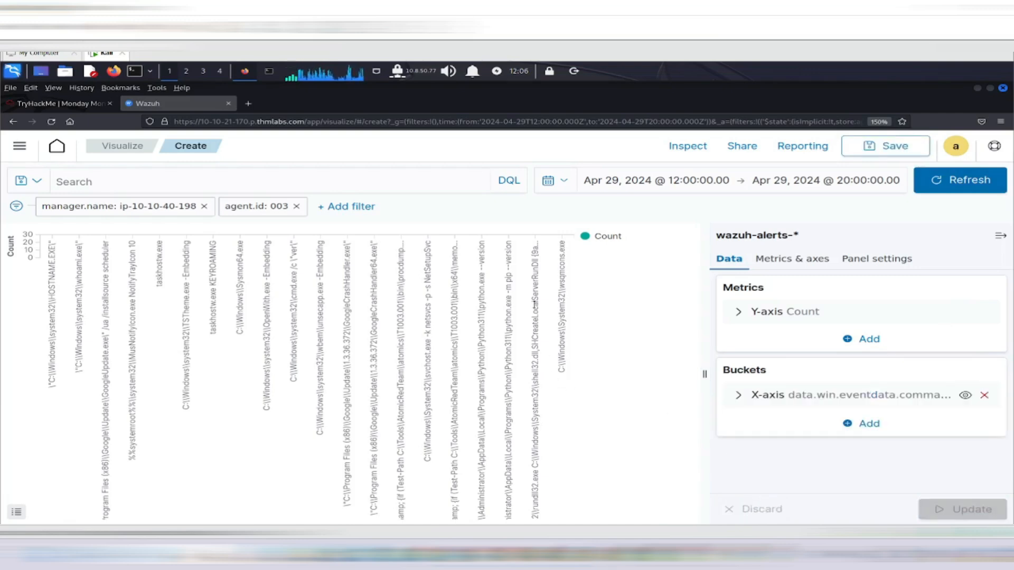
pyautogui.click(17, 207)
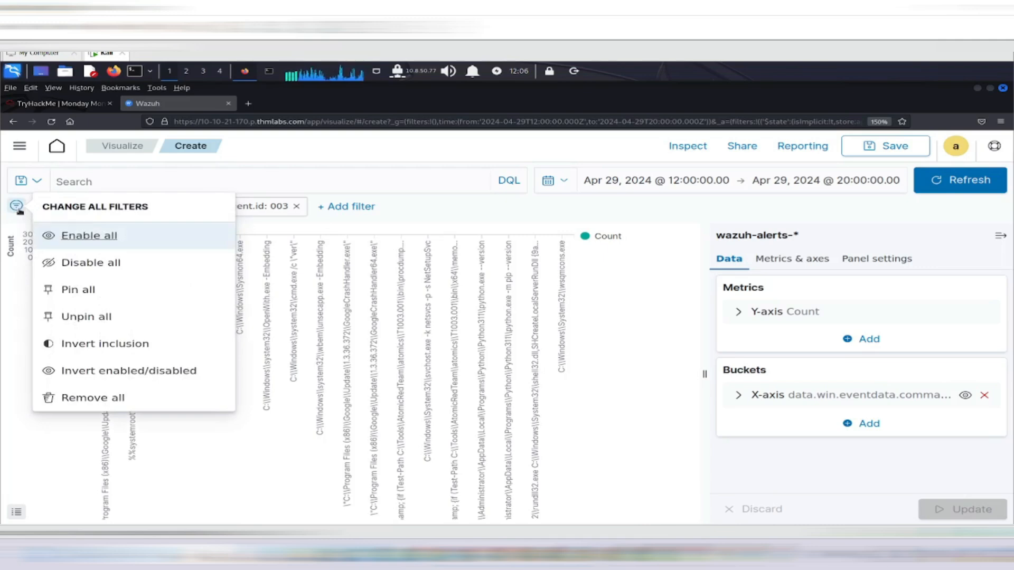
pyautogui.click(19, 210)
pyautogui.click(37, 185)
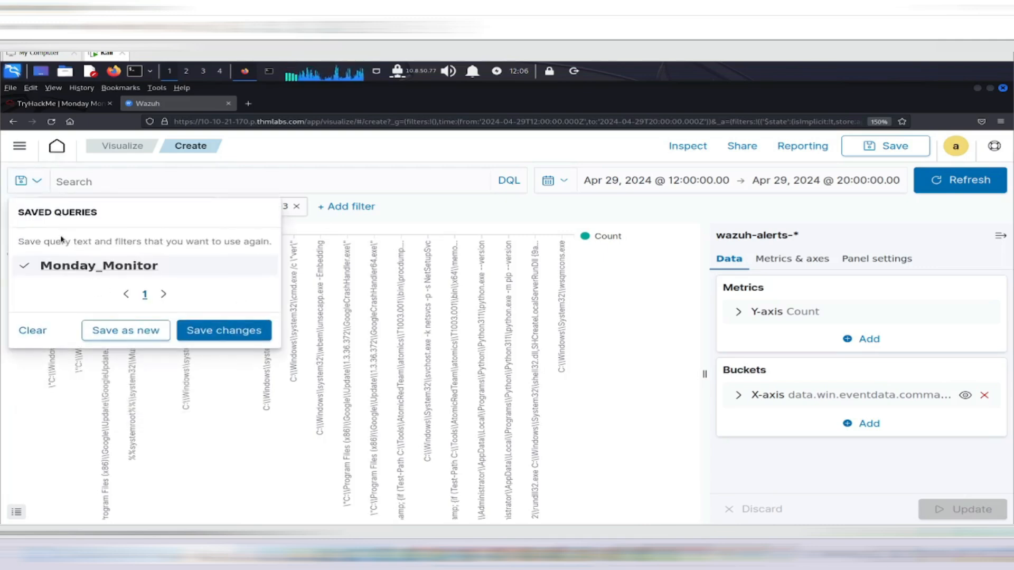
pyautogui.click(89, 268)
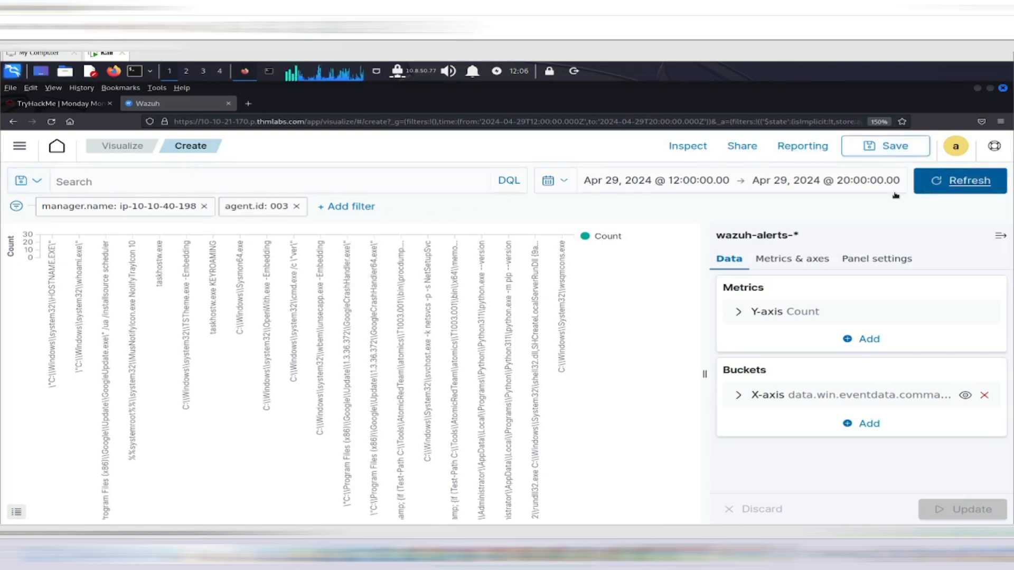
# - Set the chart's start time to Apr 29, 2024 @ 00:00 and refresh the visualization
pyautogui.click(563, 182)
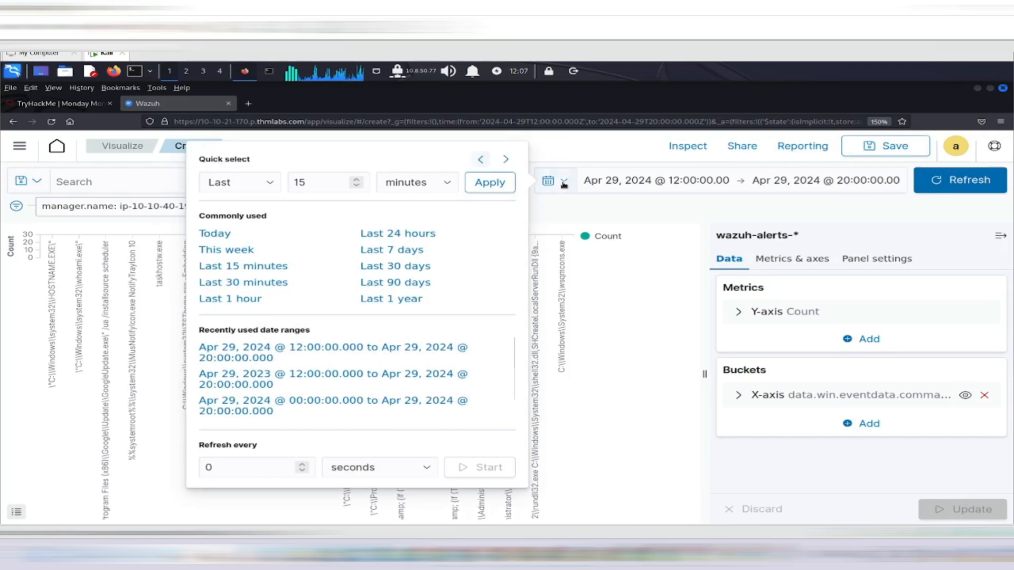
pyautogui.click(563, 183)
pyautogui.click(622, 185)
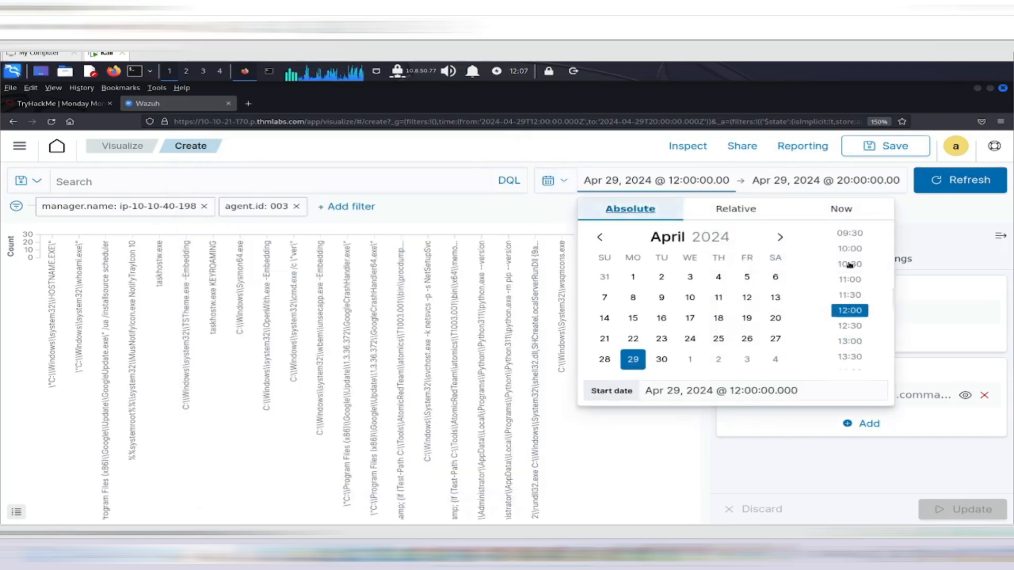
pyautogui.scroll(6, 847, 264)
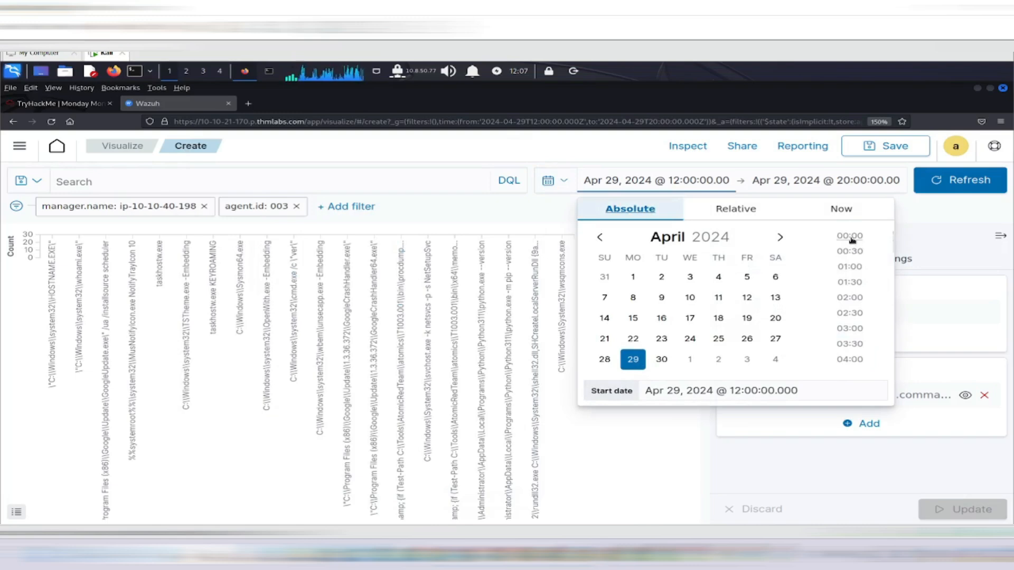
pyautogui.click(849, 237)
pyautogui.click(962, 180)
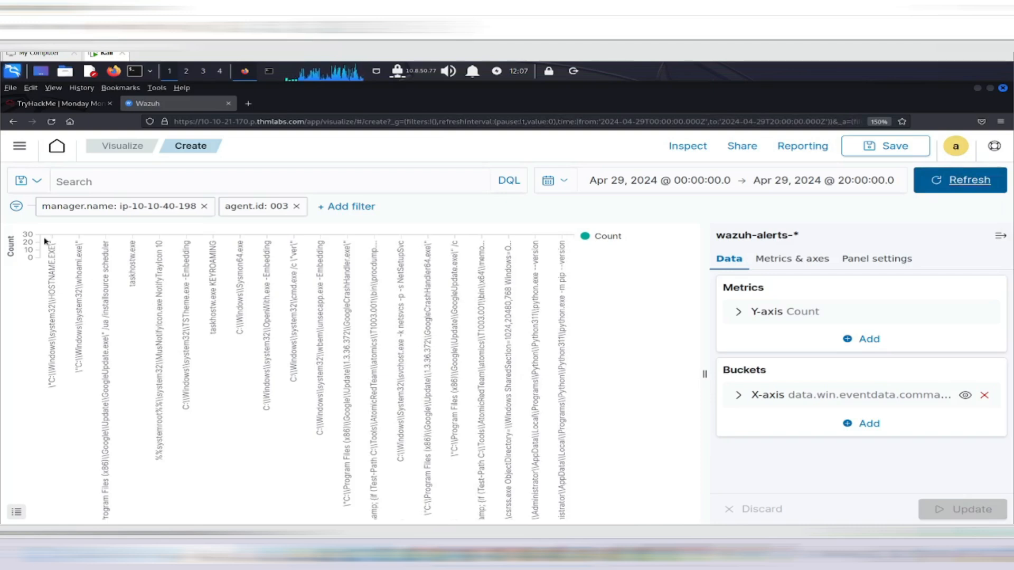
# - Leave the unsaved visualization, return to the Wazuh modules overview and open the Policy monitoring module
pyautogui.click(29, 181)
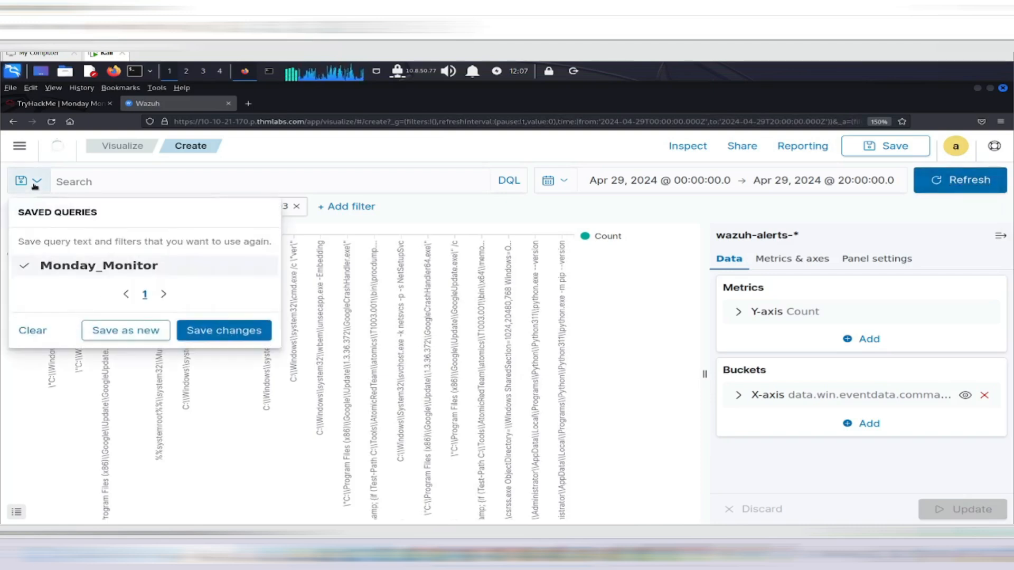
pyautogui.click(127, 146)
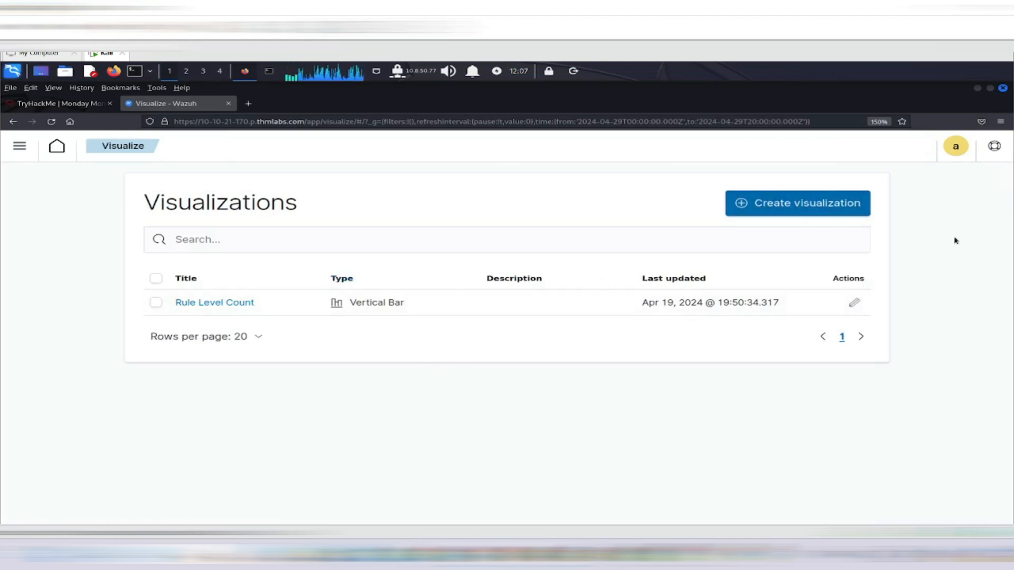
pyautogui.click(65, 148)
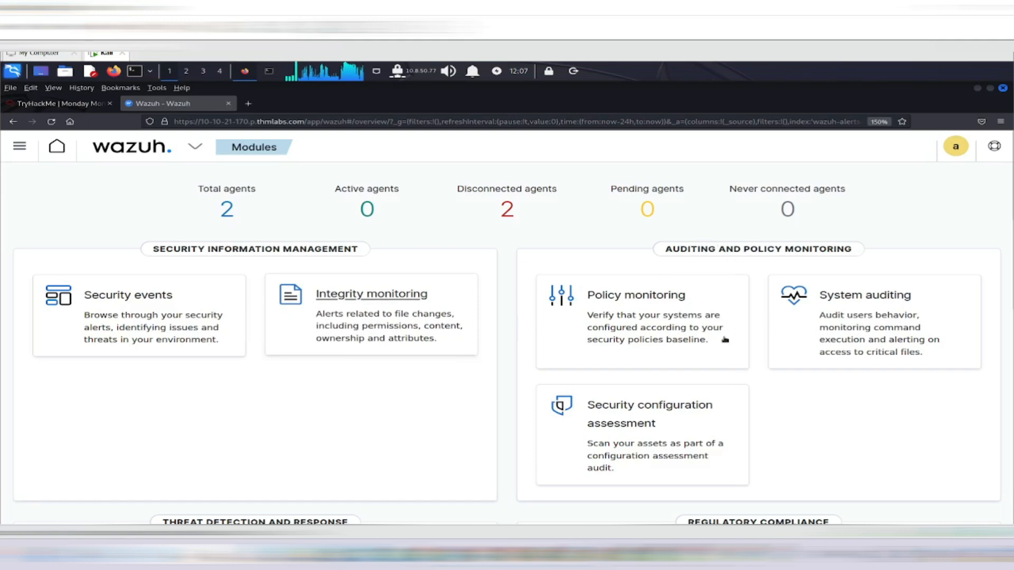
pyautogui.click(636, 297)
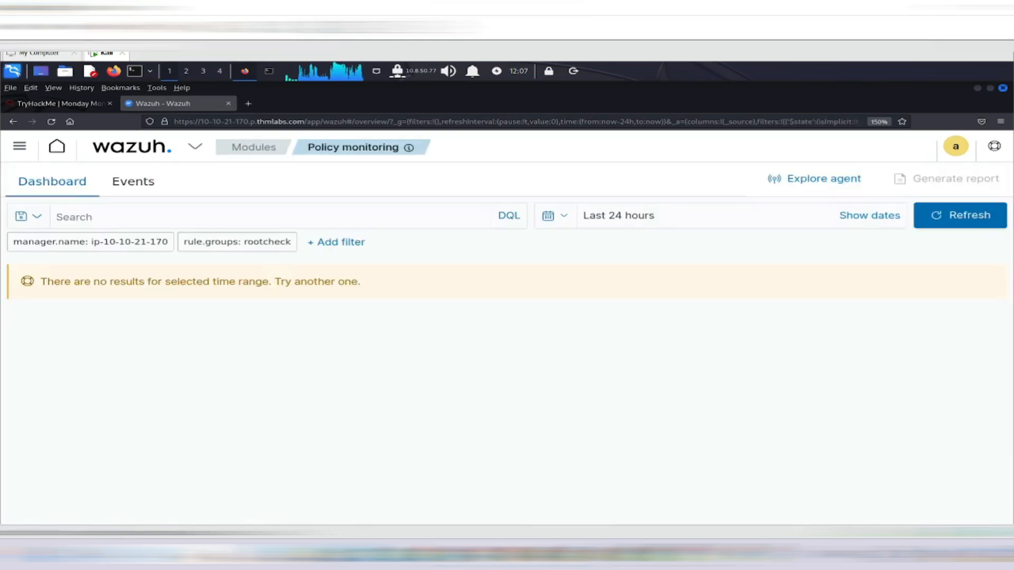
# - Set the time range to Apr 29, 2024 @ 00:00:00.000 to Apr 29, 2024 @ 20:00:00.000 and apply the saved query Monday_Monitor
pyautogui.click(552, 224)
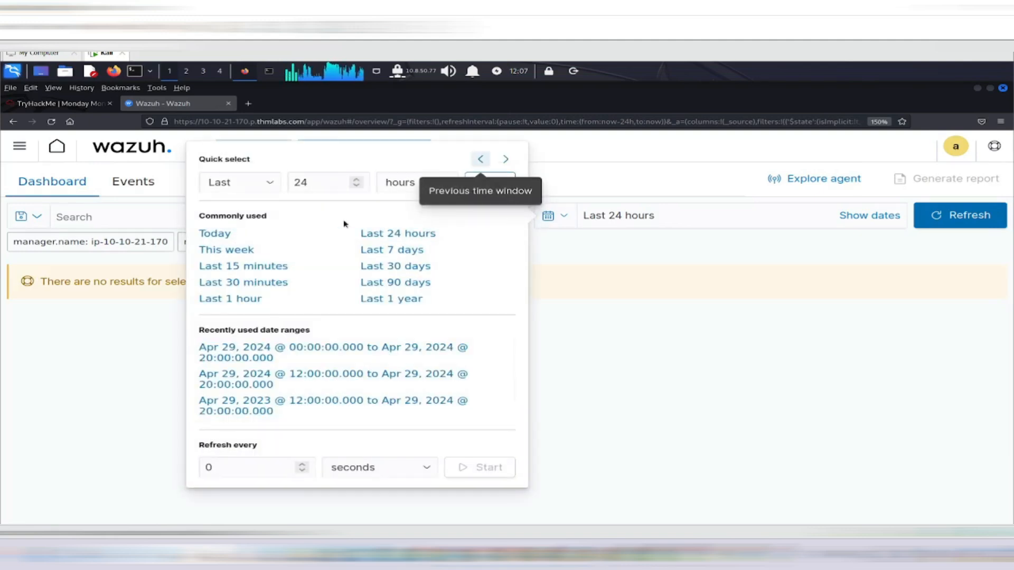
pyautogui.click(575, 220)
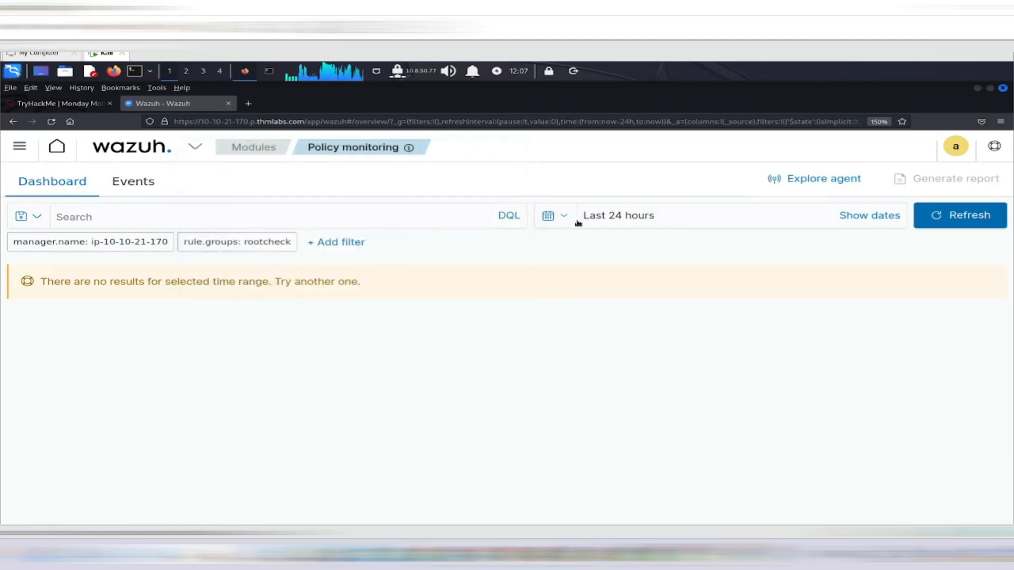
pyautogui.click(567, 219)
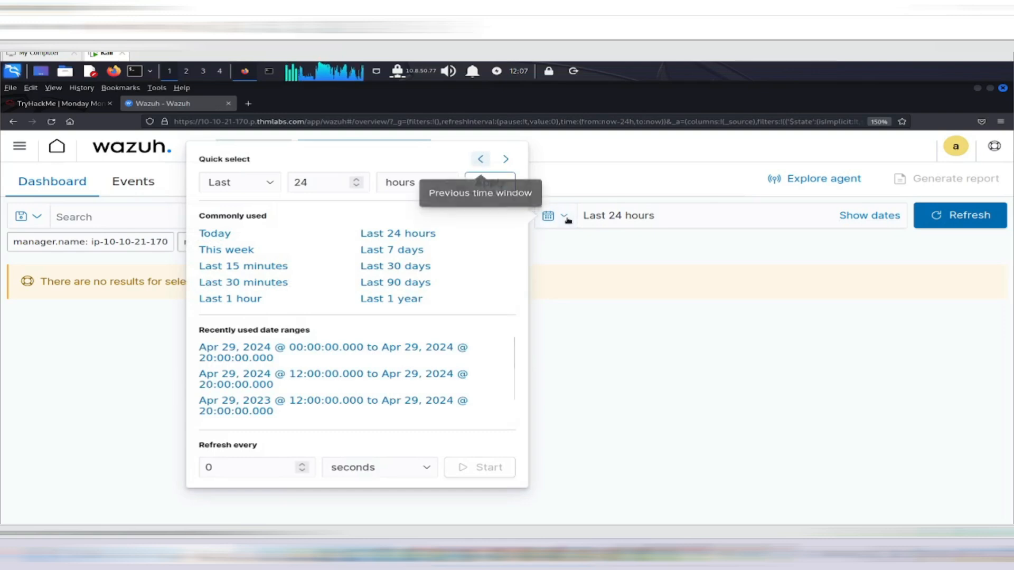
pyautogui.click(245, 351)
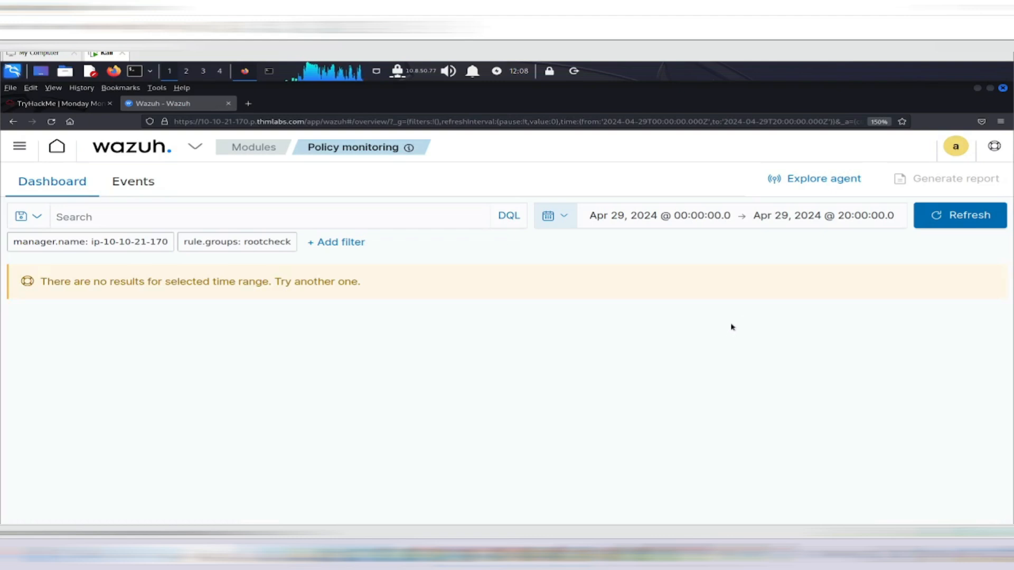
pyautogui.click(35, 222)
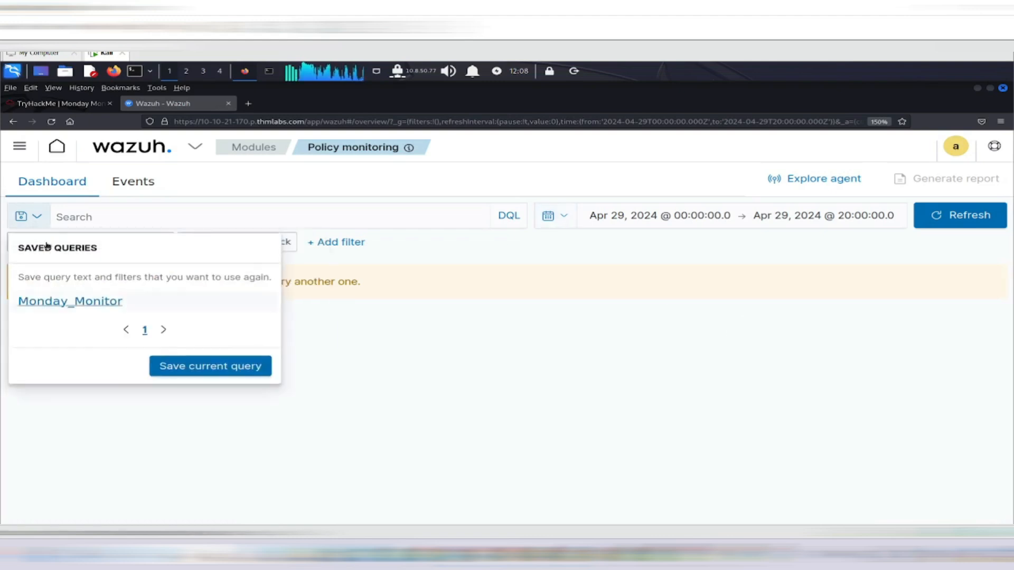
pyautogui.click(57, 304)
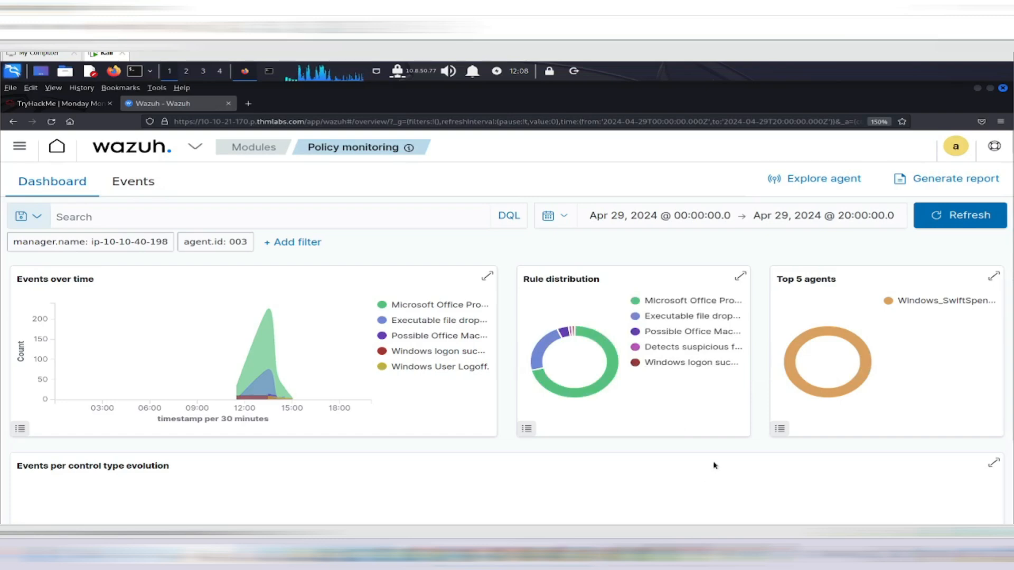
# - Filter the dashboard to the rule description Microsoft Office Product Spawning Windows Shell using the Rule distribution chart
pyautogui.moveTo(610, 355)
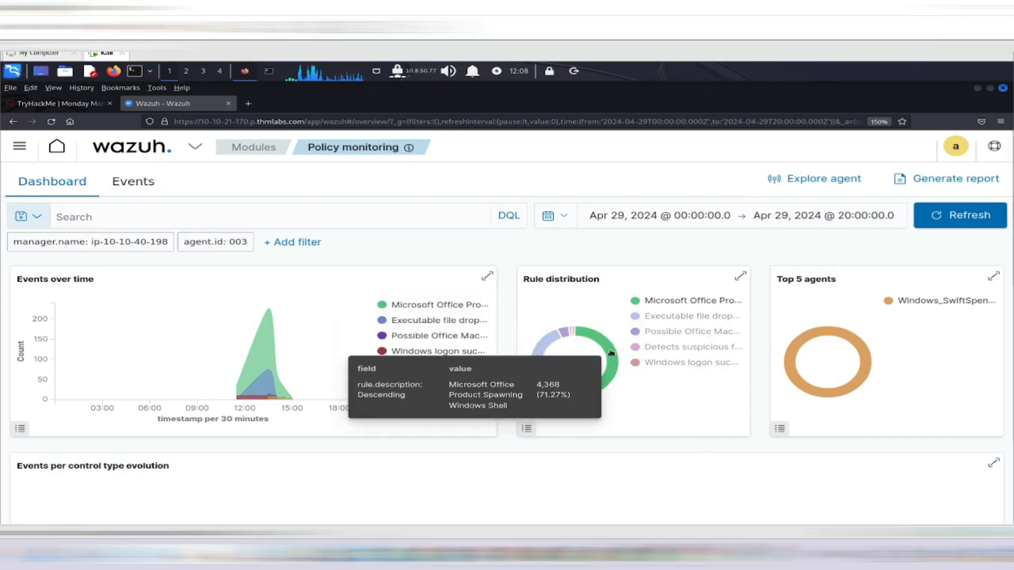
pyautogui.click(610, 355)
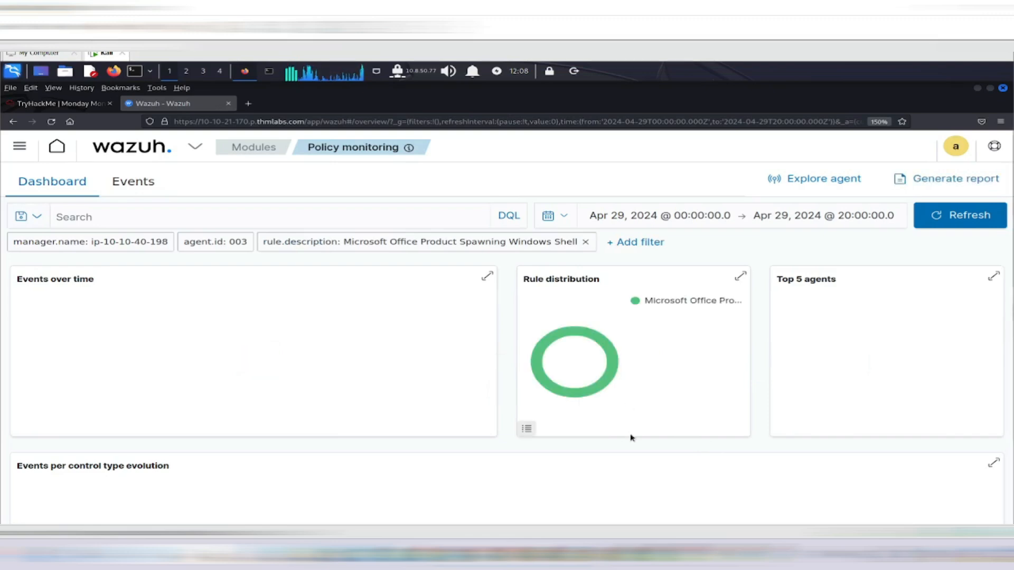
pyautogui.moveTo(596, 353)
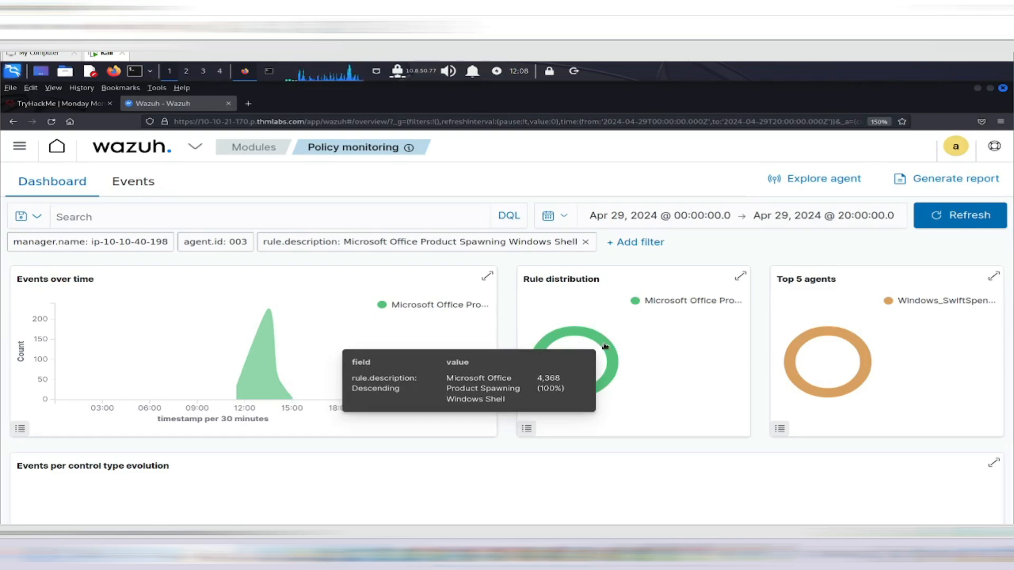
# - Enlarge the Top 5 agents chart to inspect it, then restore its normal size
pyautogui.moveTo(805, 383)
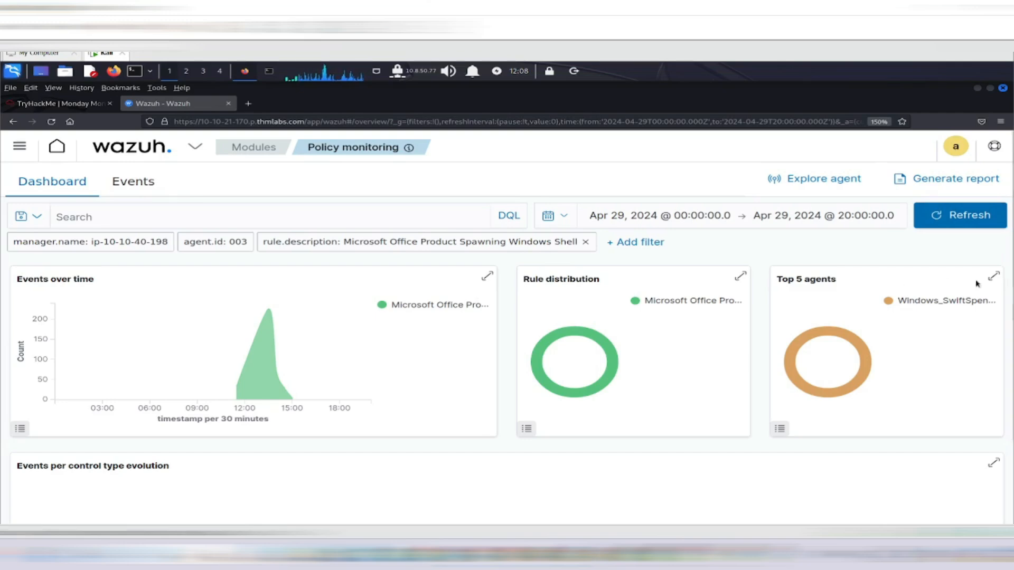
pyautogui.click(993, 276)
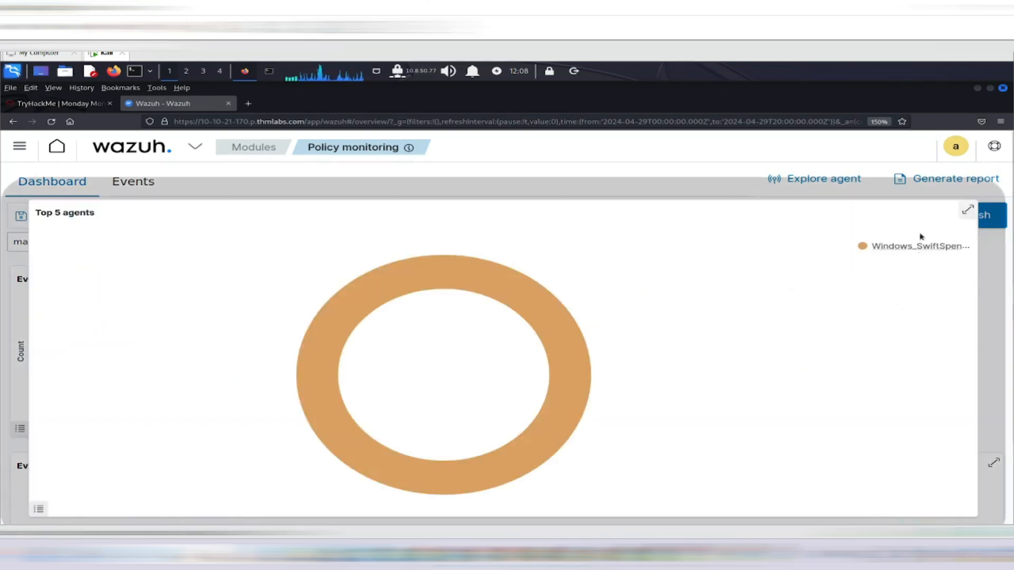
pyautogui.moveTo(537, 304)
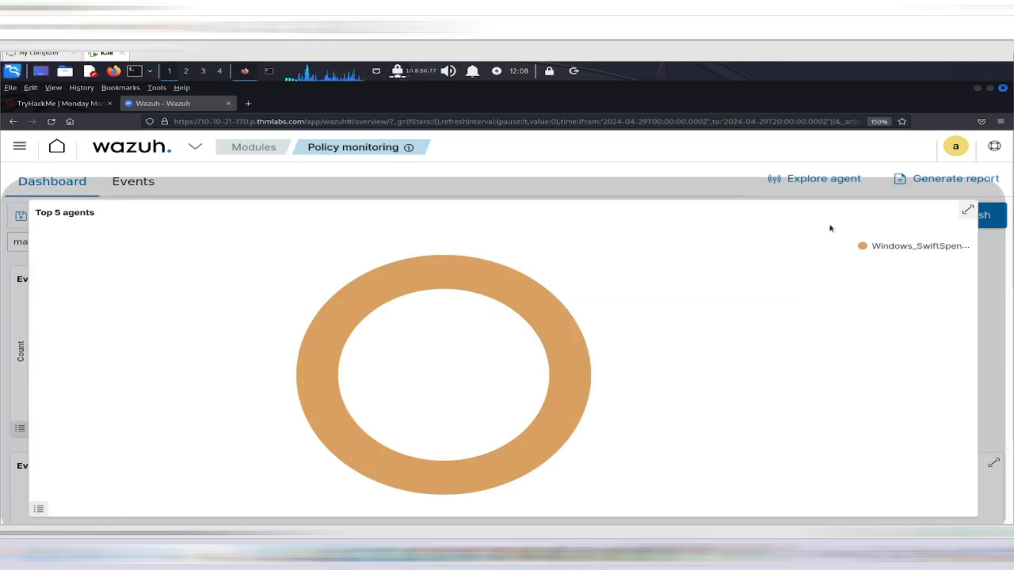
pyautogui.click(966, 211)
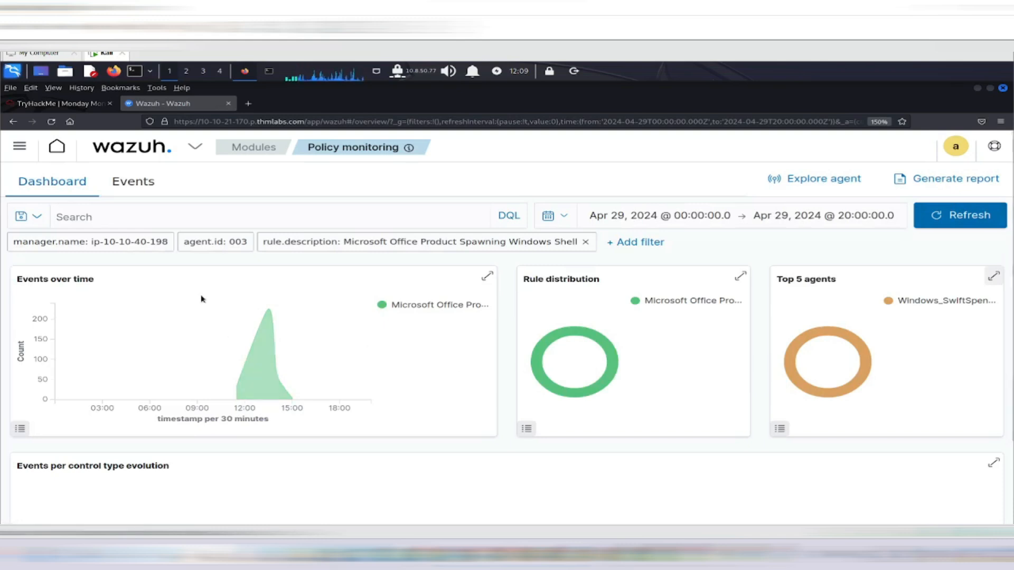
# - Show the module's events and remove the rule.description, data.title, agent.name and rule.level columns from the table
pyautogui.click(131, 184)
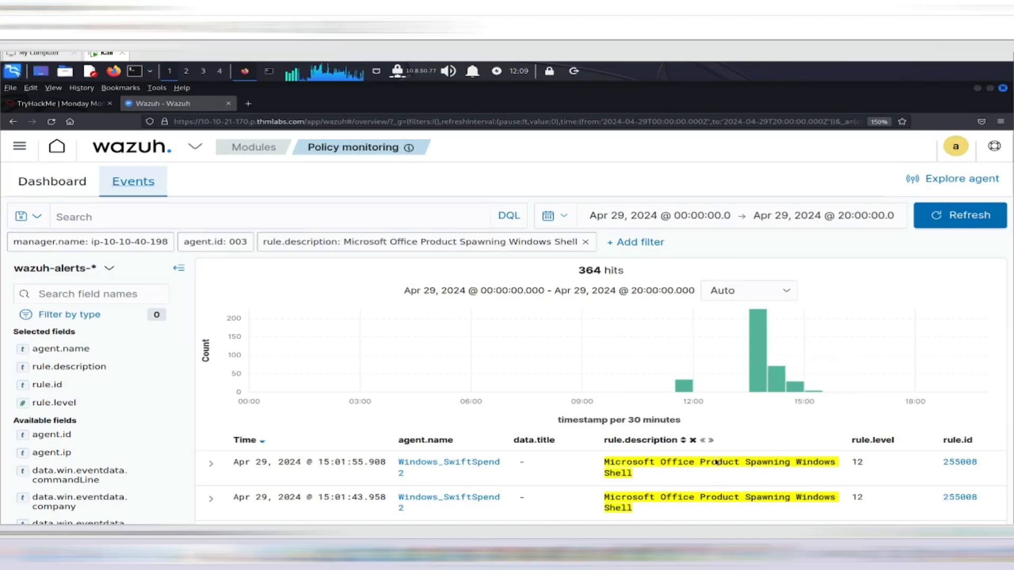
pyautogui.scroll(-2, 757, 475)
pyautogui.scroll(-3, 757, 474)
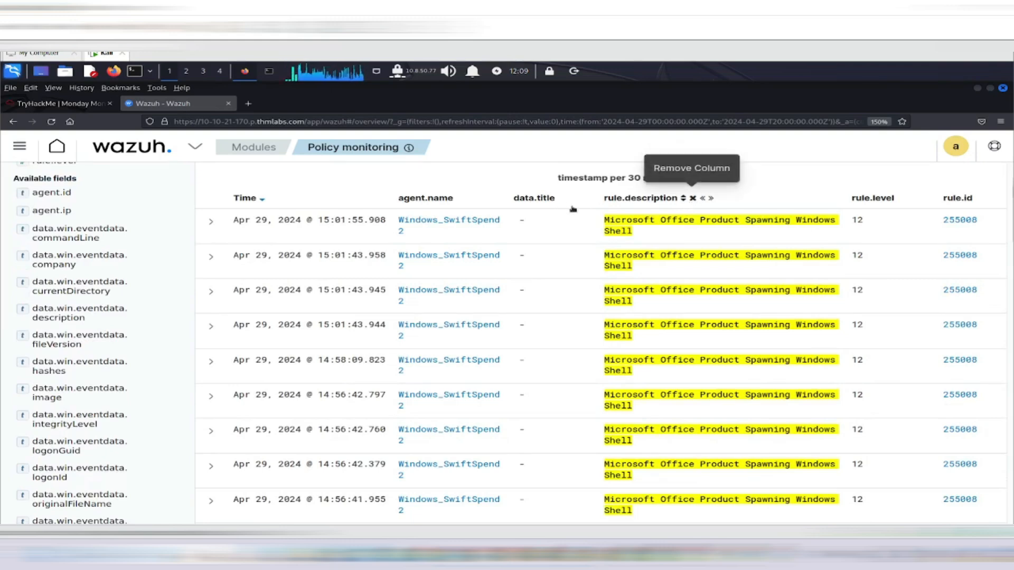
pyautogui.click(693, 198)
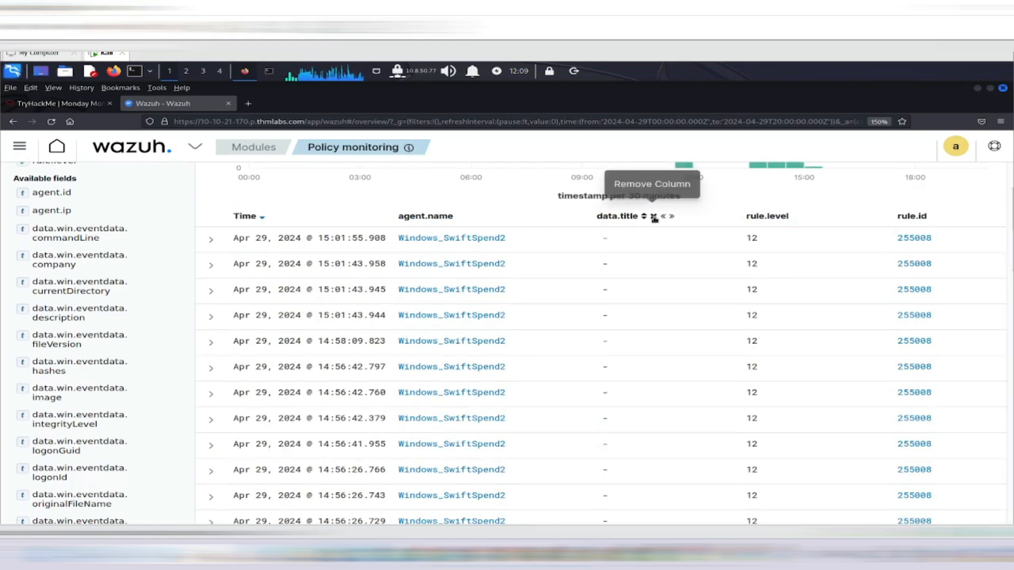
pyautogui.click(654, 217)
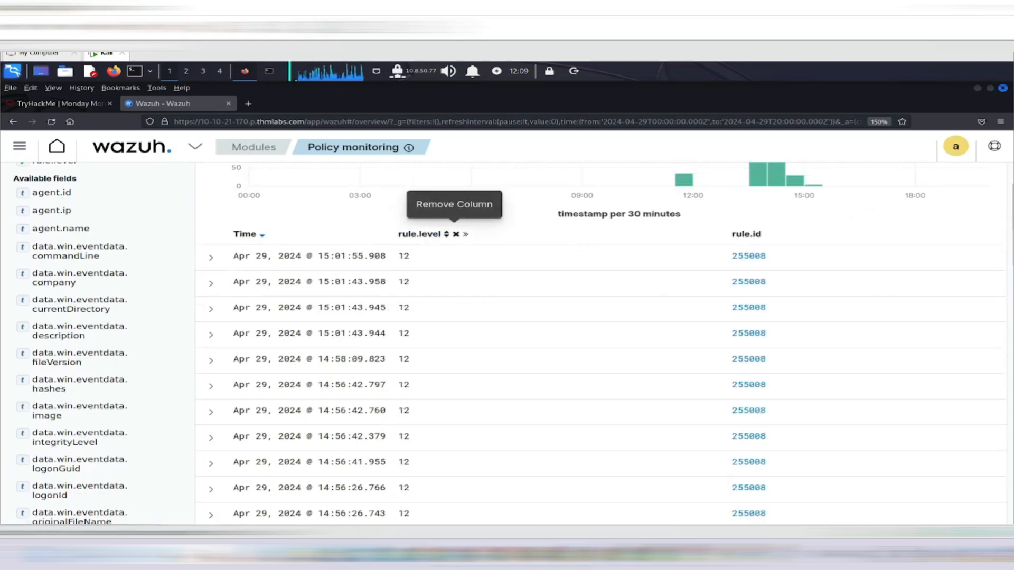
pyautogui.click(456, 234)
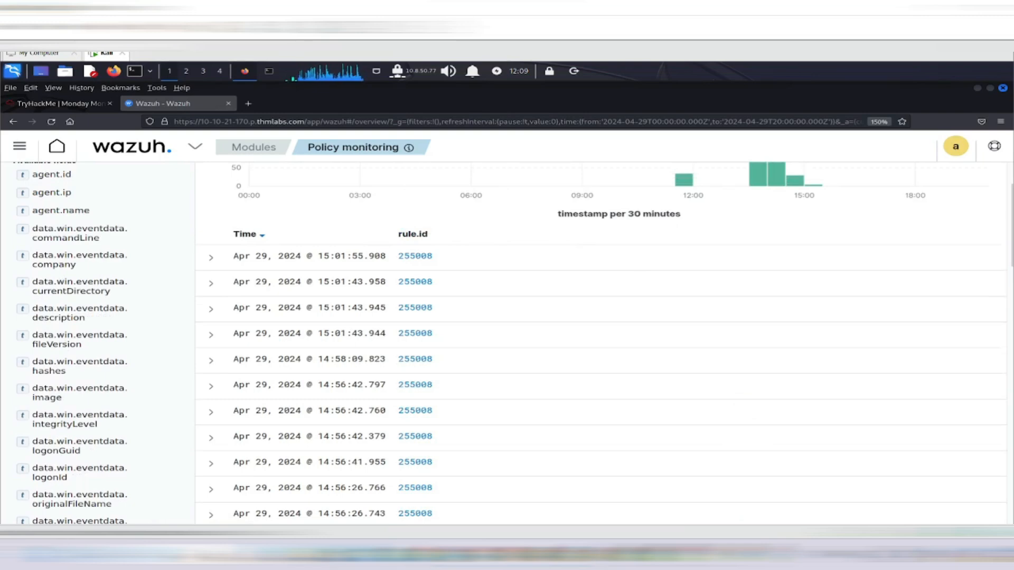
# - Search the field names for "command" and add data.win.eventdata.commandLine as a column of the events table
pyautogui.scroll(4, 80, 246)
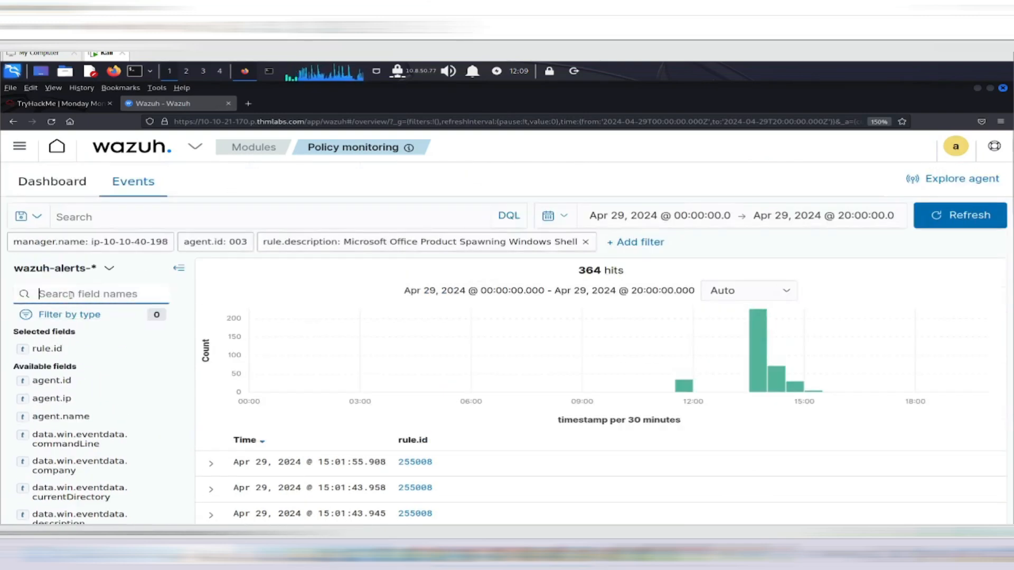
pyautogui.write('command')
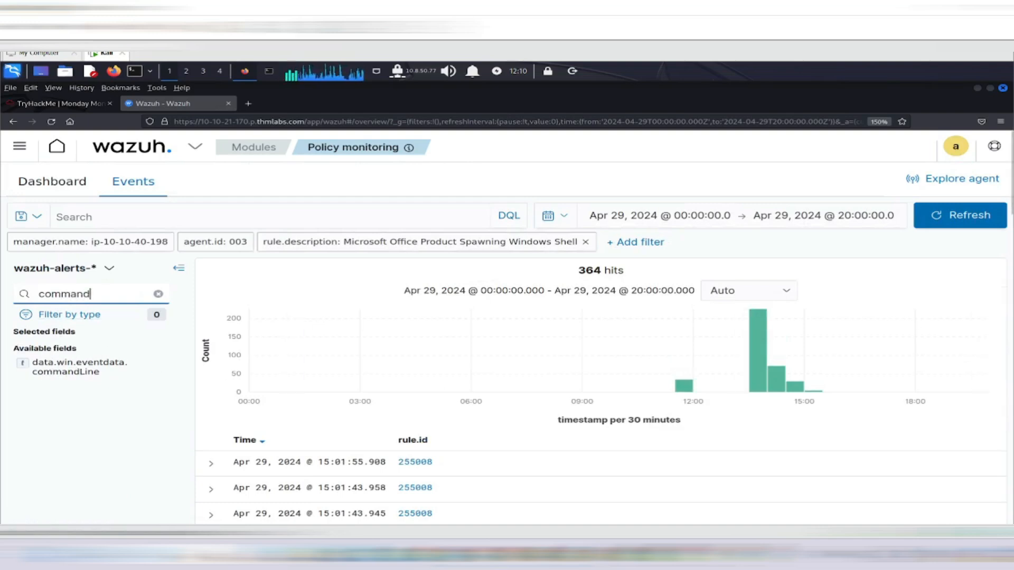
pyautogui.moveTo(85, 369)
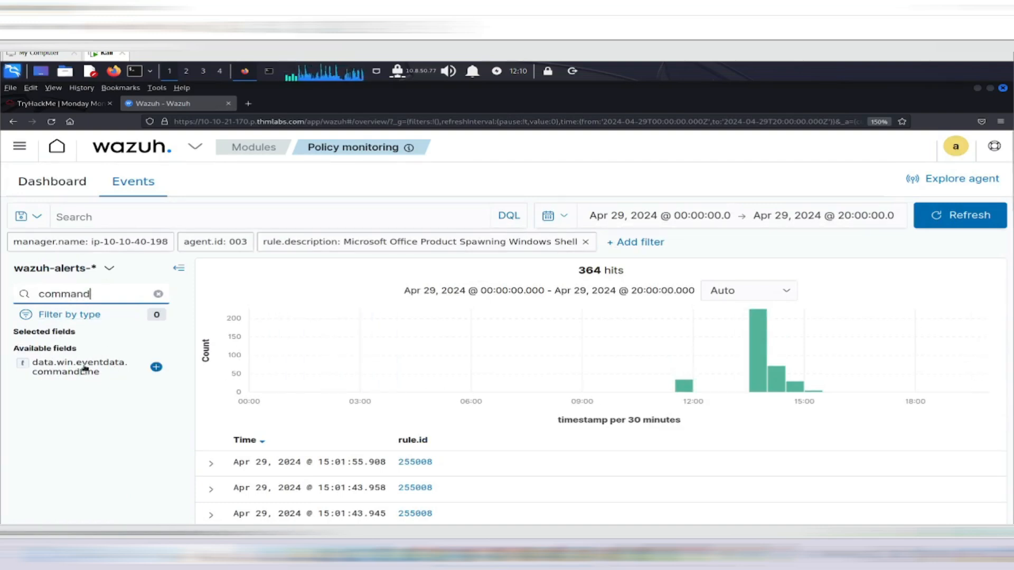
pyautogui.click(157, 369)
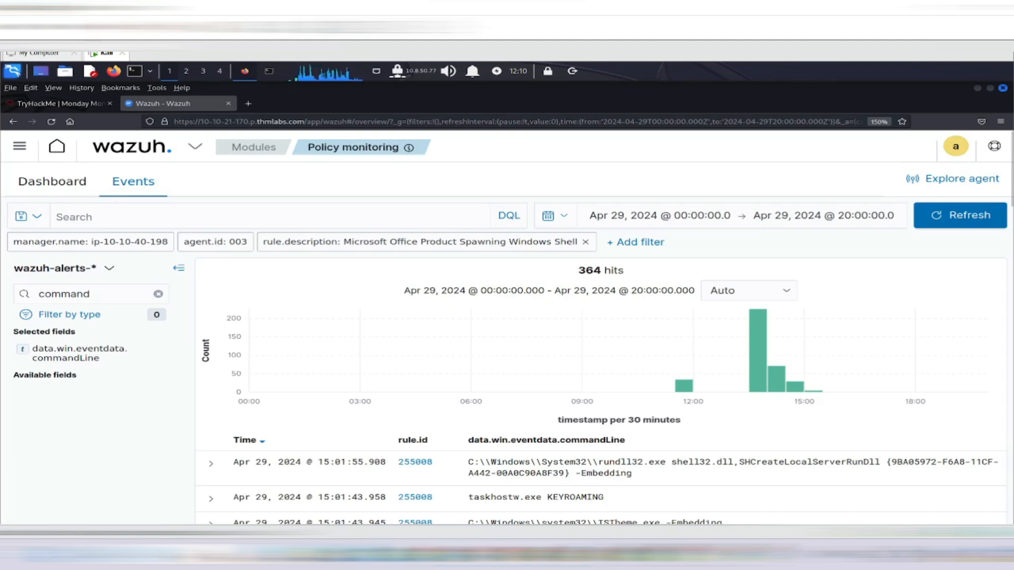
# - Expand the powershell.exe event from Apr 29, 2024 @ 14:56:42.760 and examine its command line and other field details
pyautogui.scroll(-5, 489, 423)
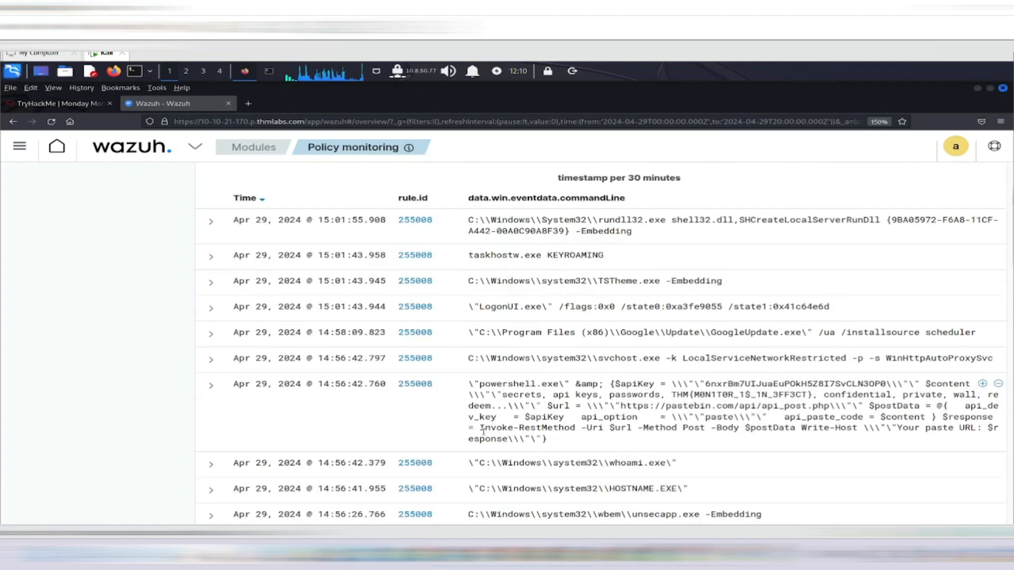
pyautogui.scroll(-3, 483, 431)
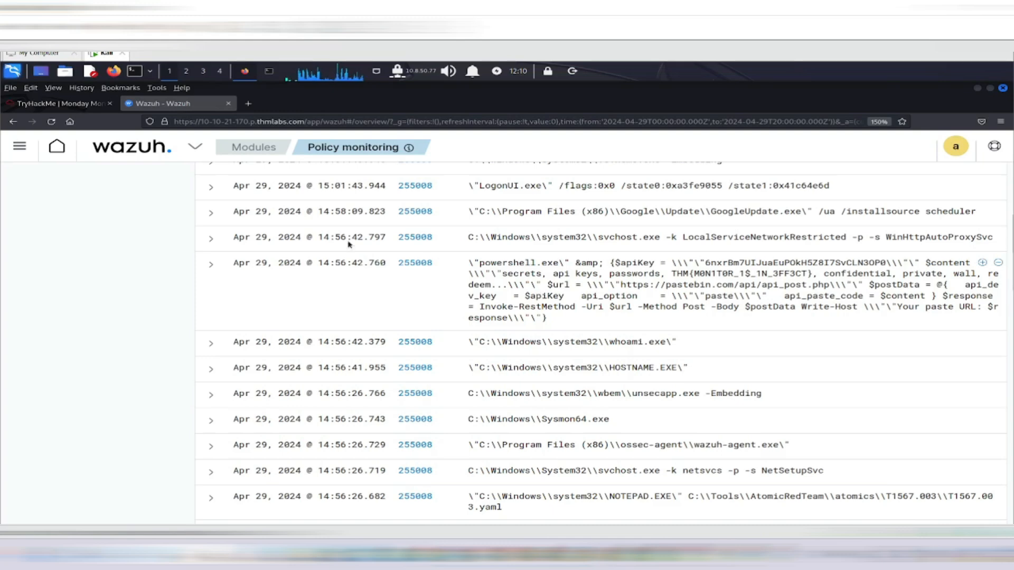
pyautogui.click(210, 267)
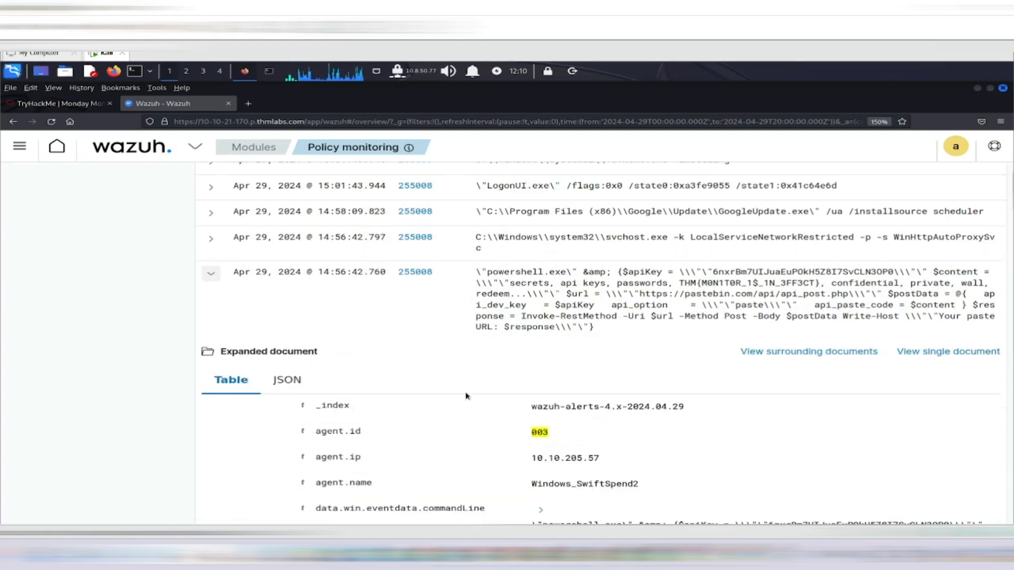
pyautogui.scroll(-2, 465, 395)
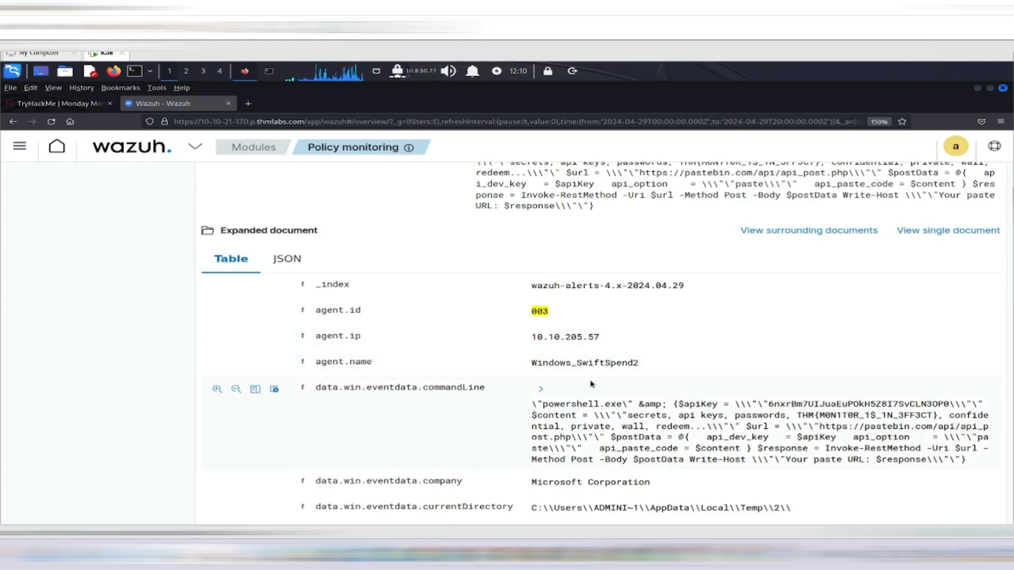
pyautogui.scroll(-3, 594, 403)
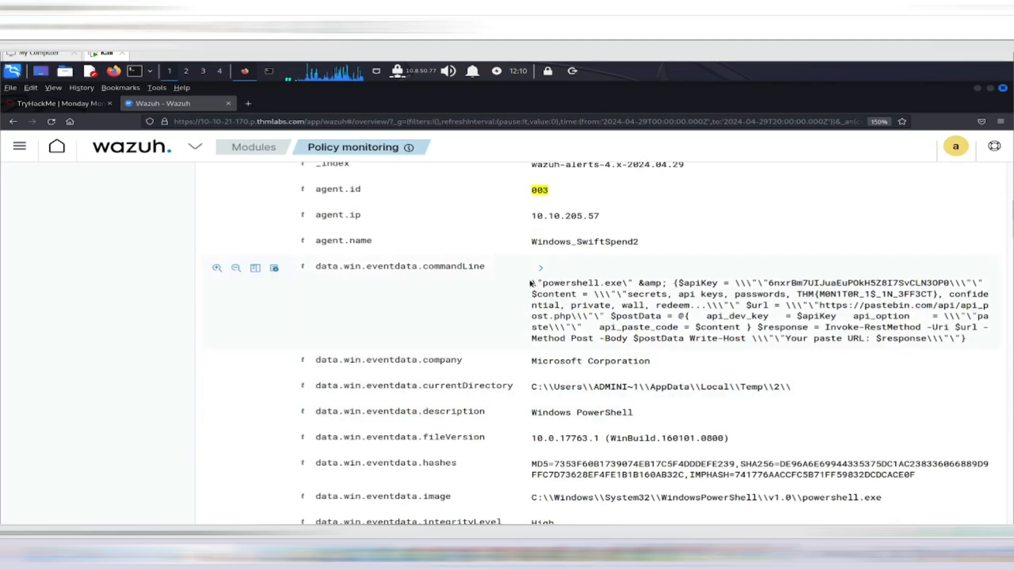
# - Examine the API key, content, URL and post data parts of the expanded powershell.exe event's commandLine value
pyautogui.moveTo(544, 283); pyautogui.dragTo(634, 284)
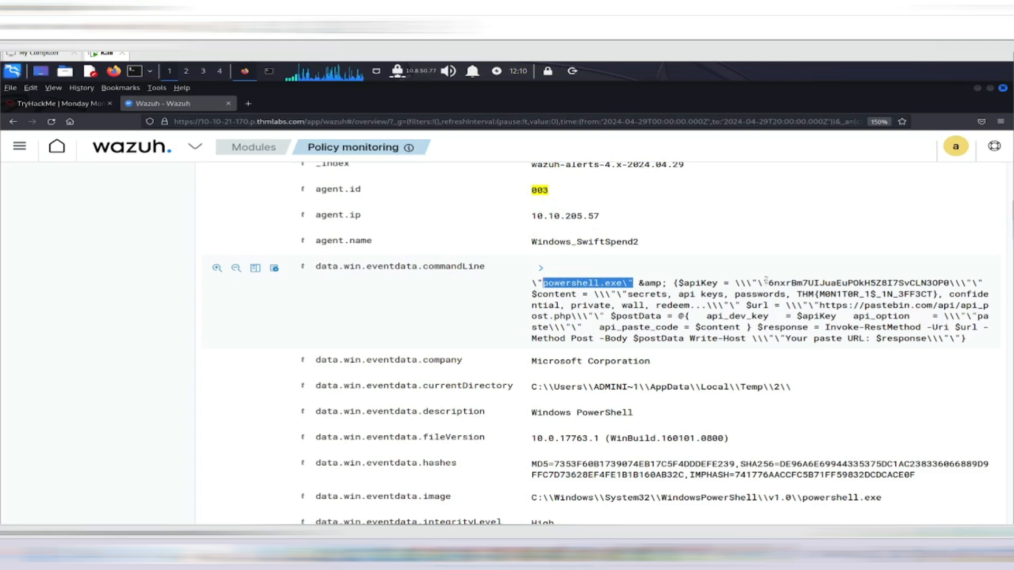
pyautogui.moveTo(764, 283); pyautogui.dragTo(949, 284)
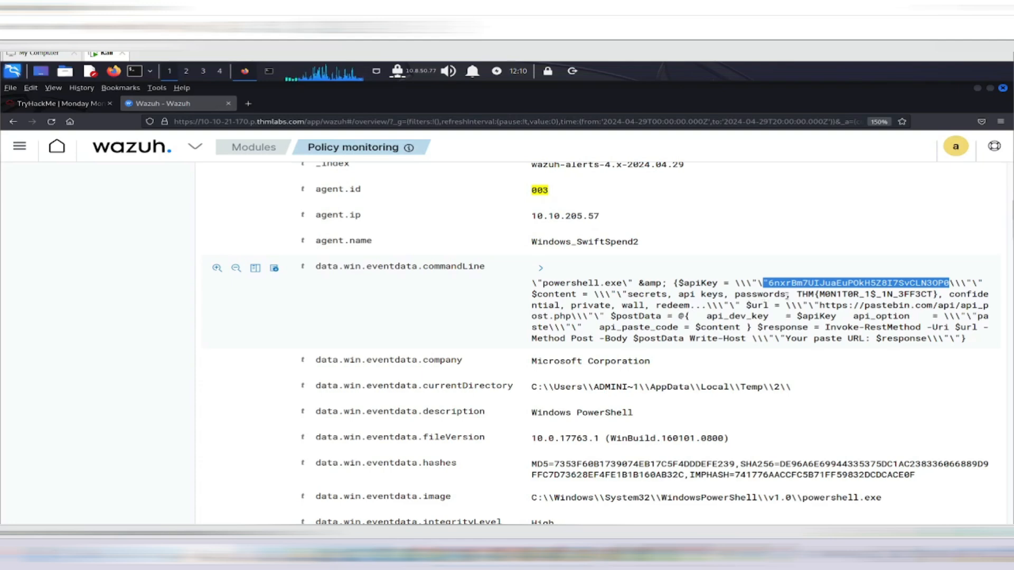
pyautogui.moveTo(798, 294); pyautogui.dragTo(938, 294)
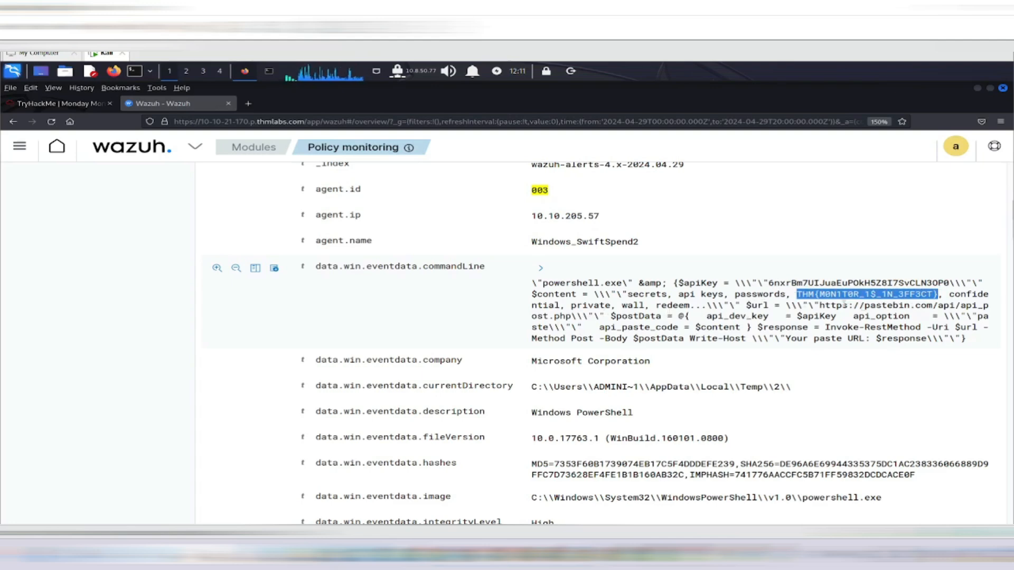
pyautogui.moveTo(824, 305); pyautogui.dragTo(988, 306)
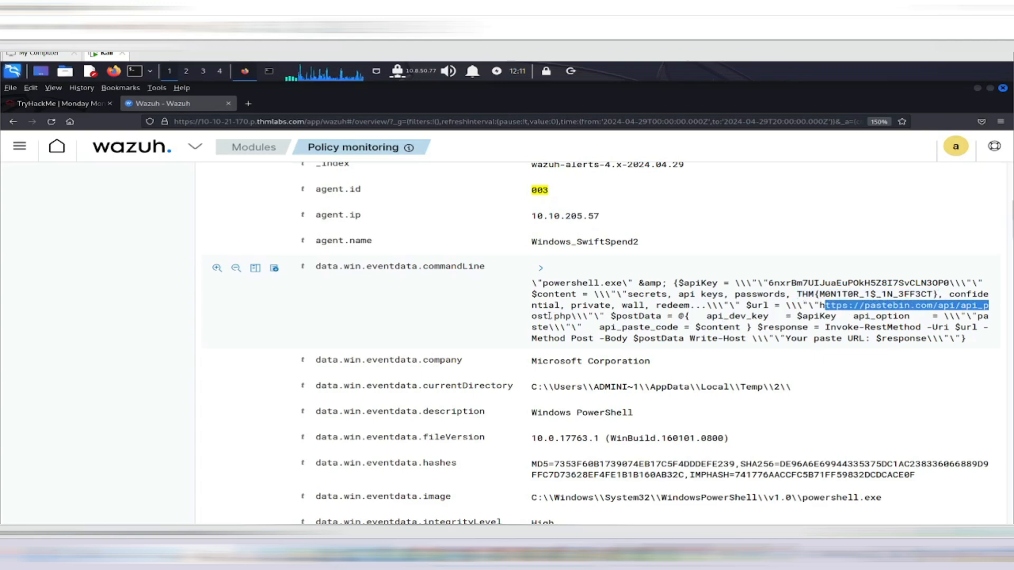
pyautogui.moveTo(543, 316); pyautogui.dragTo(658, 316)
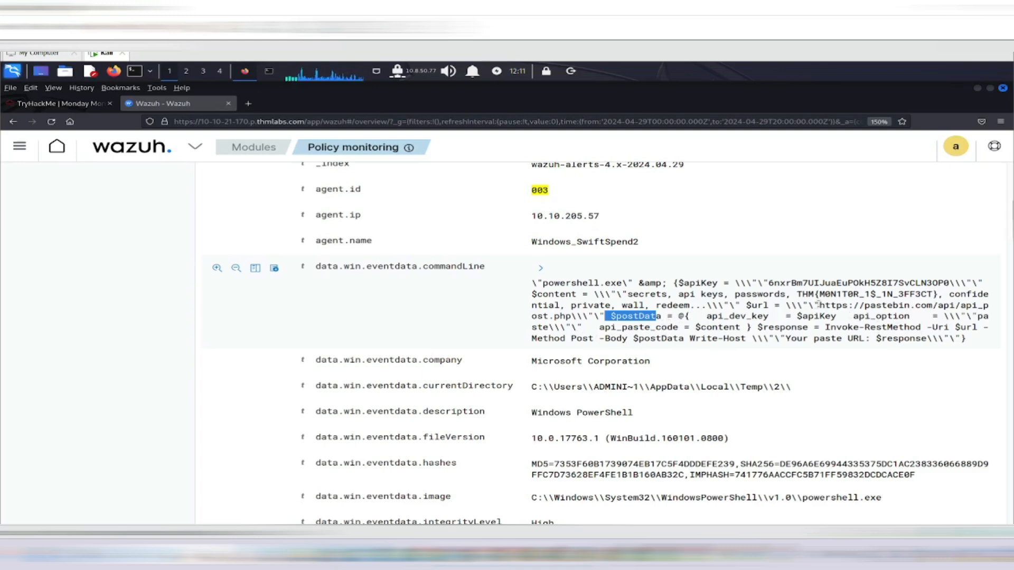
pyautogui.moveTo(823, 305); pyautogui.dragTo(966, 306)
# - Copy the flag THM{M0N1T0R_1$_1N_3FF3CT} from the command line and submit it on TryHackMe as the answer to the exfiltrated data question
pyautogui.moveTo(797, 294); pyautogui.dragTo(940, 294)
pyautogui.rightClick(928, 294)
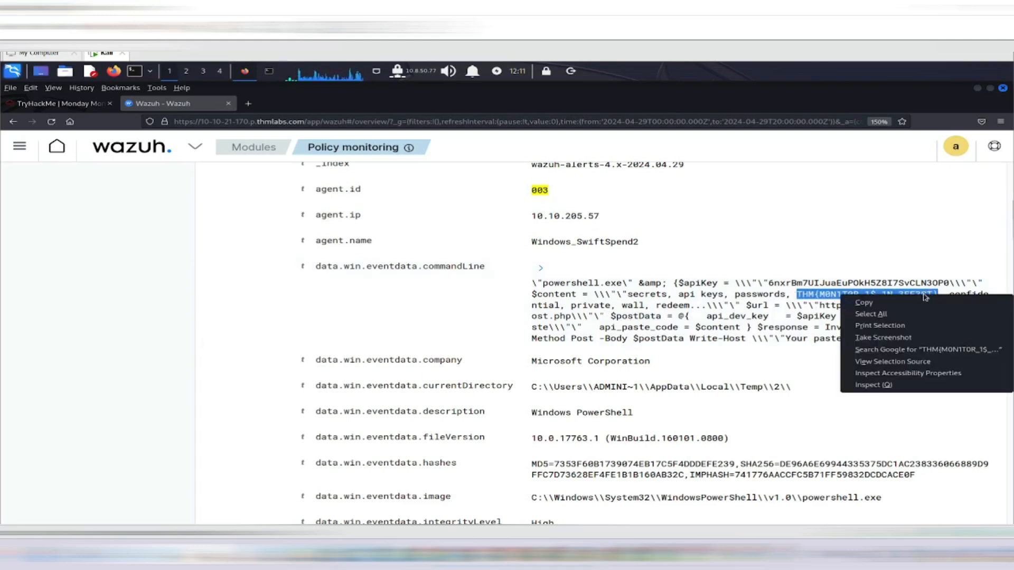
pyautogui.click(884, 309)
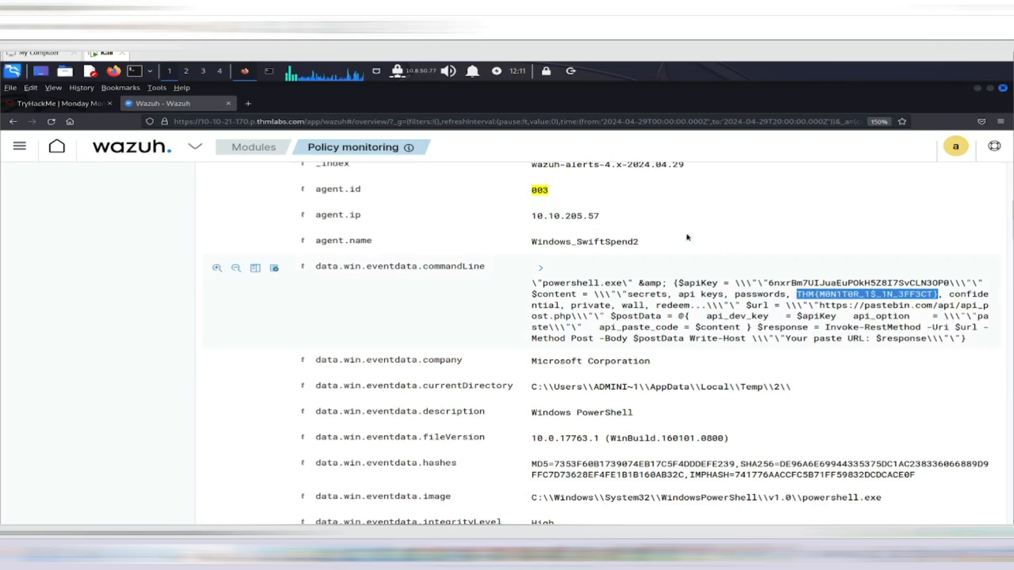
pyautogui.click(69, 104)
pyautogui.scroll(-10, 414, 406)
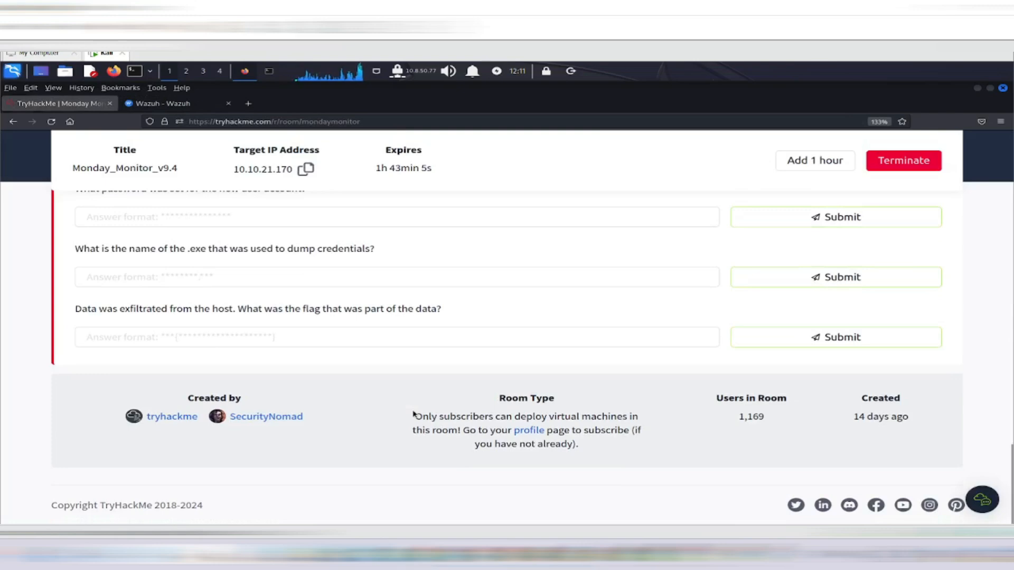
pyautogui.scroll(2, 415, 414)
pyautogui.click(185, 446)
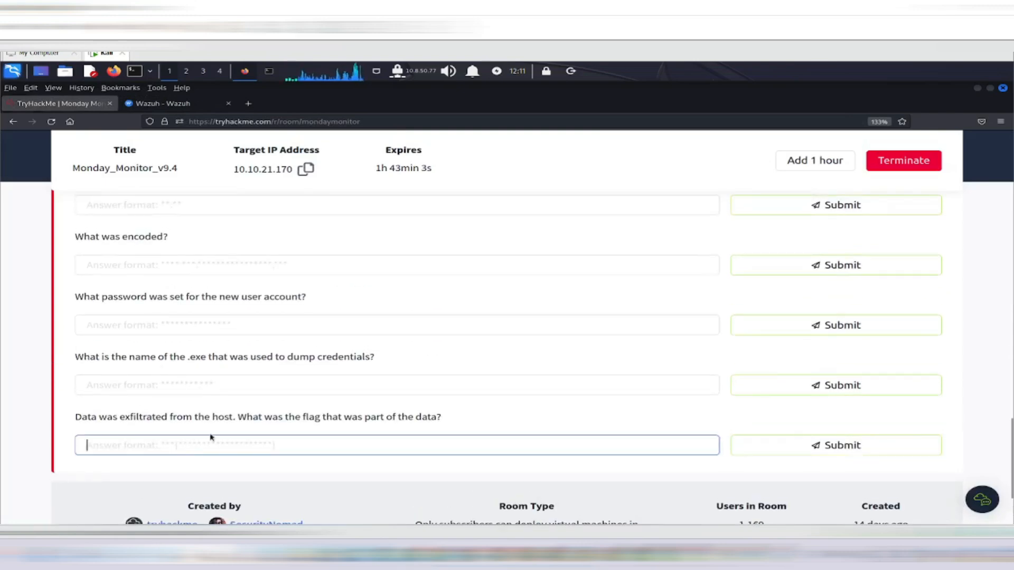
pyautogui.hotkey('ctrl', 'v')
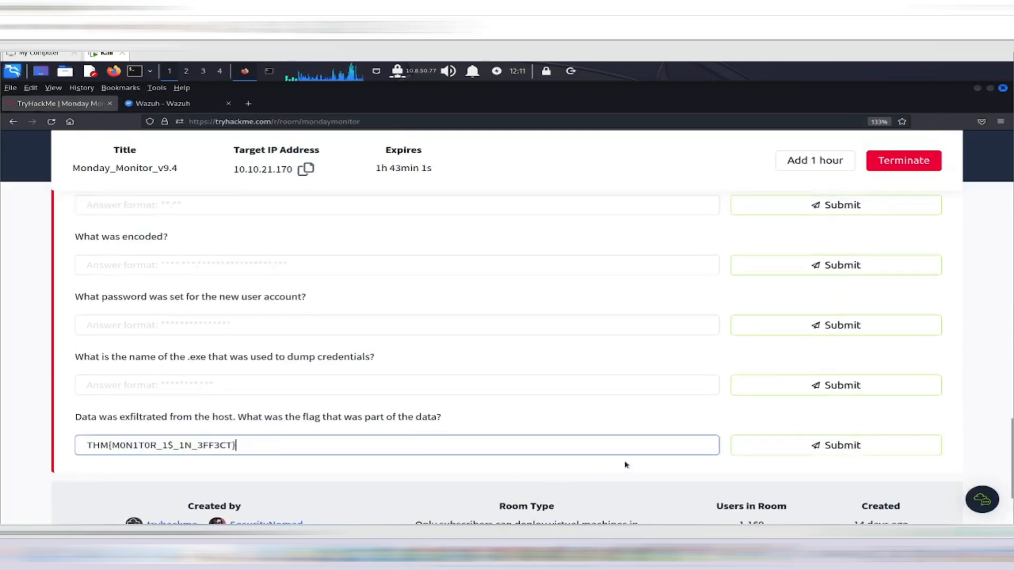
pyautogui.press('Return')
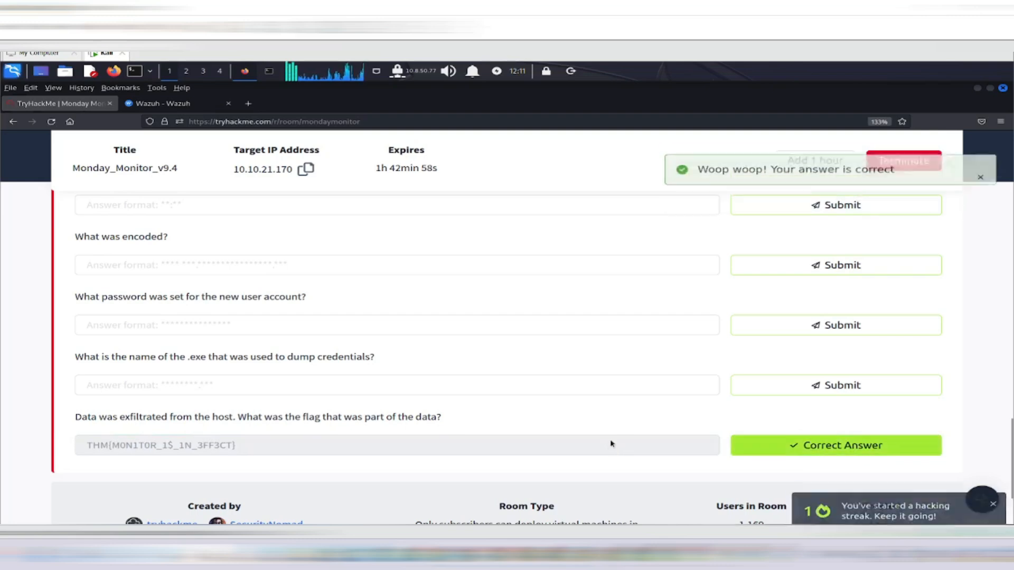
# - Return to Wazuh and examine the powershell.exe event's remaining fields, from the parent process details through the full_log and rule fields
pyautogui.click(166, 108)
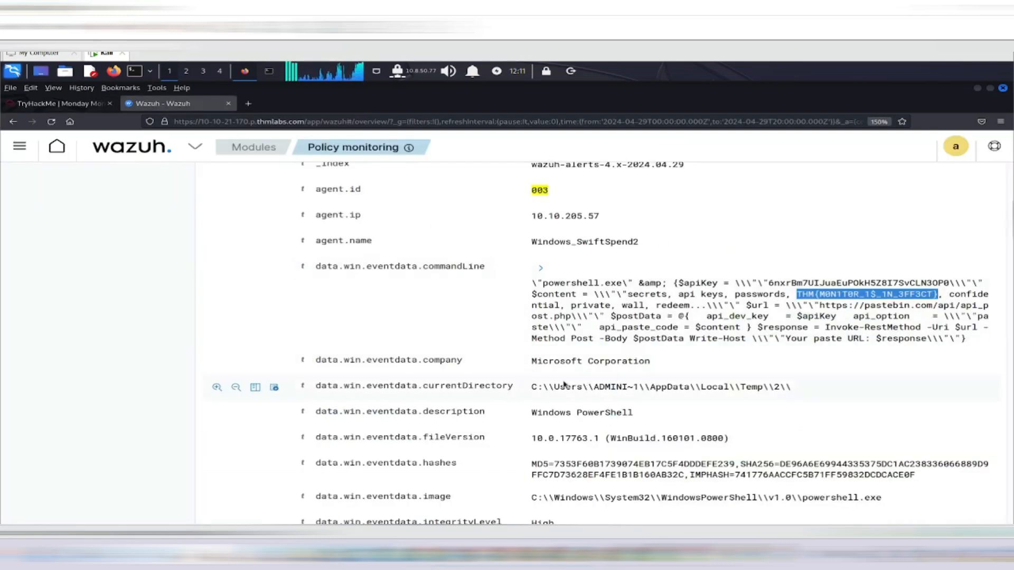
pyautogui.scroll(-3, 564, 384)
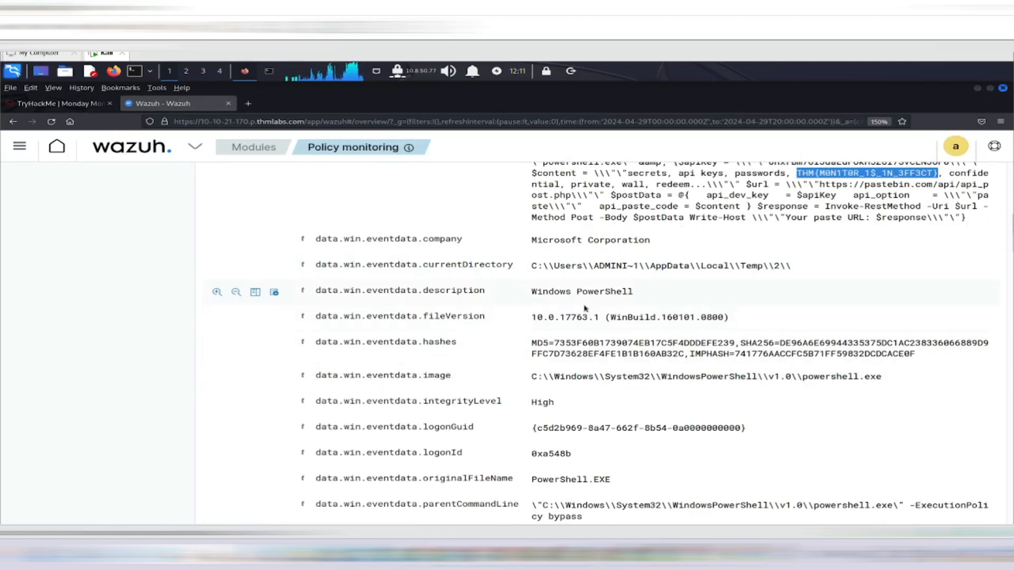
pyautogui.scroll(3, 613, 340)
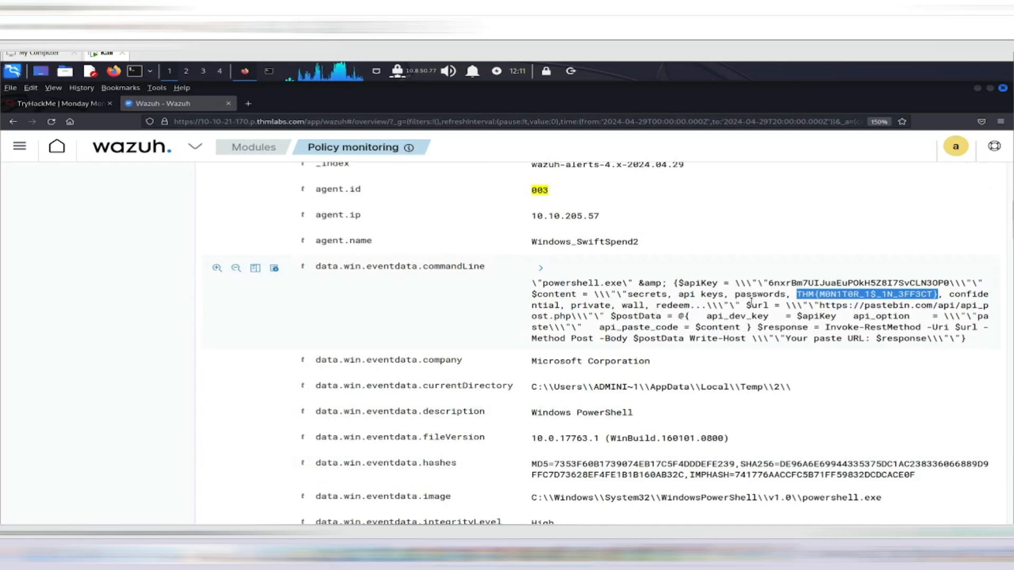
pyautogui.scroll(-3, 687, 373)
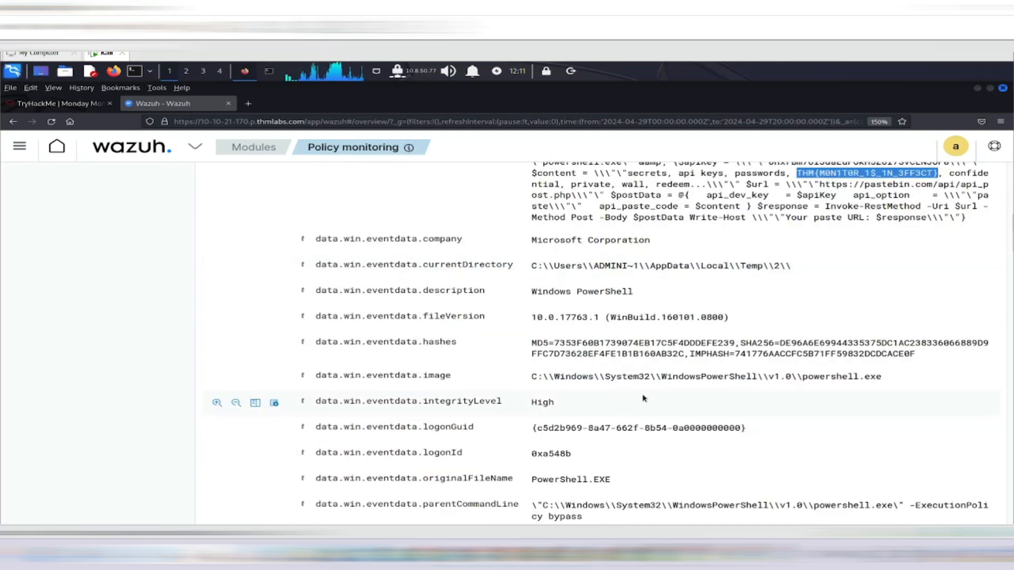
pyautogui.scroll(-3, 643, 398)
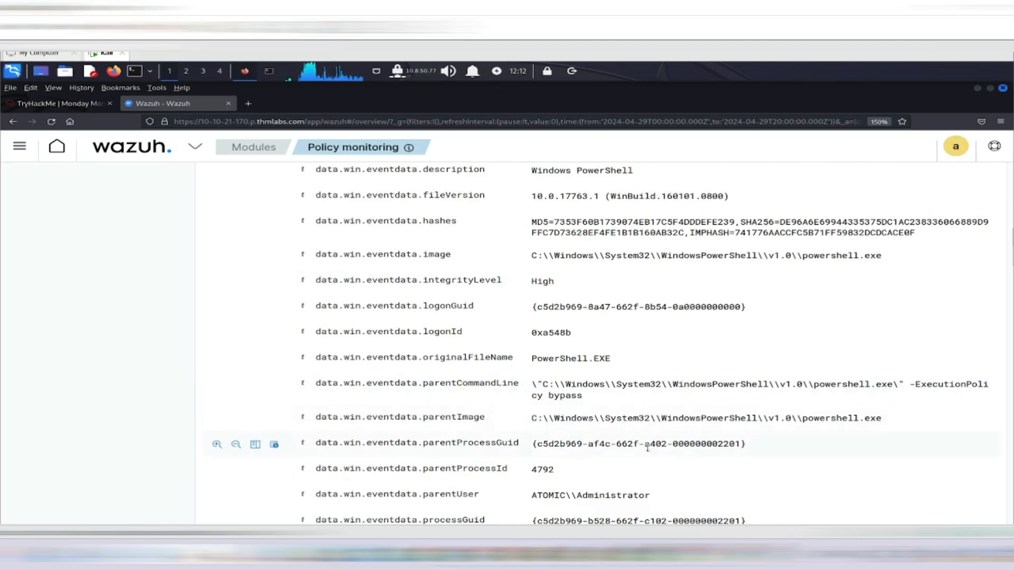
pyautogui.scroll(-5, 648, 448)
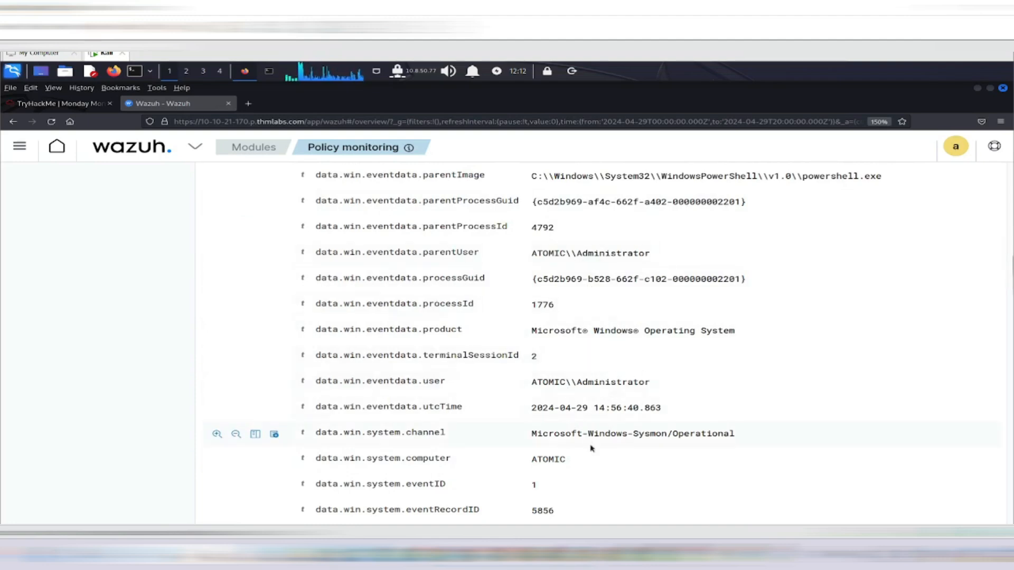
pyautogui.scroll(-5, 589, 445)
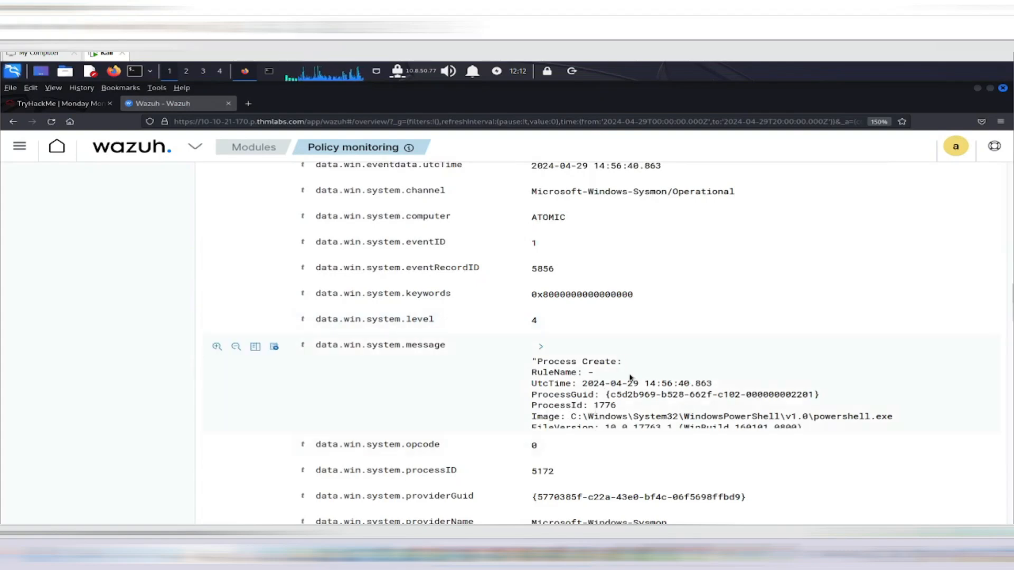
pyautogui.scroll(-2, 628, 380)
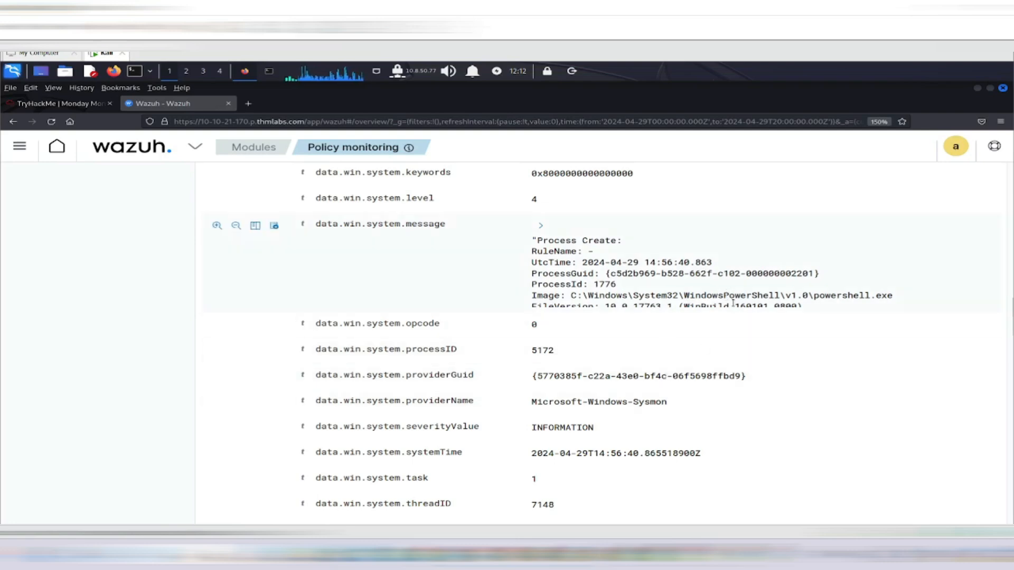
pyautogui.scroll(-4, 734, 306)
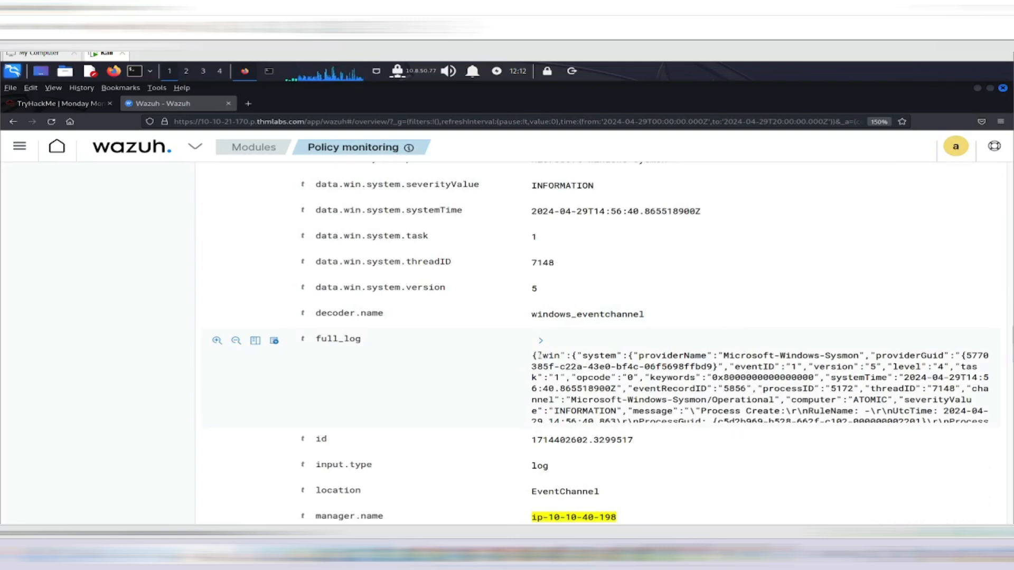
pyautogui.moveTo(534, 358); pyautogui.dragTo(787, 432)
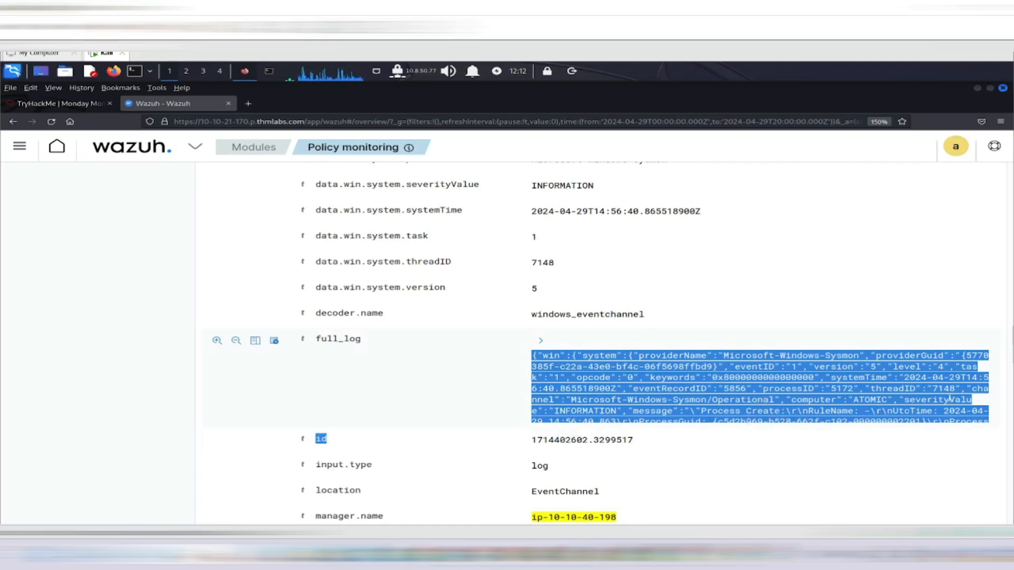
pyautogui.scroll(-2, 803, 371)
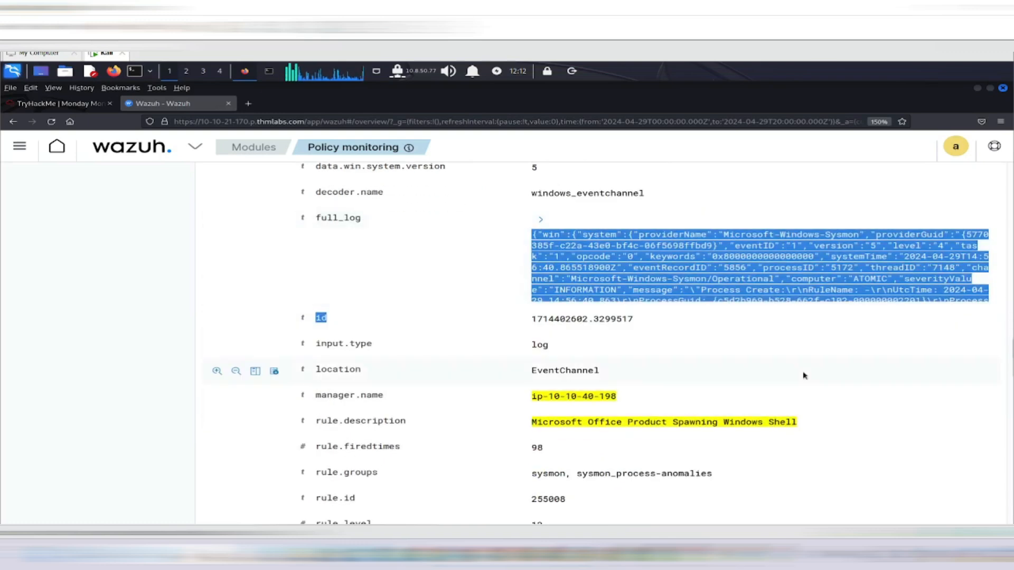
pyautogui.scroll(-2, 664, 389)
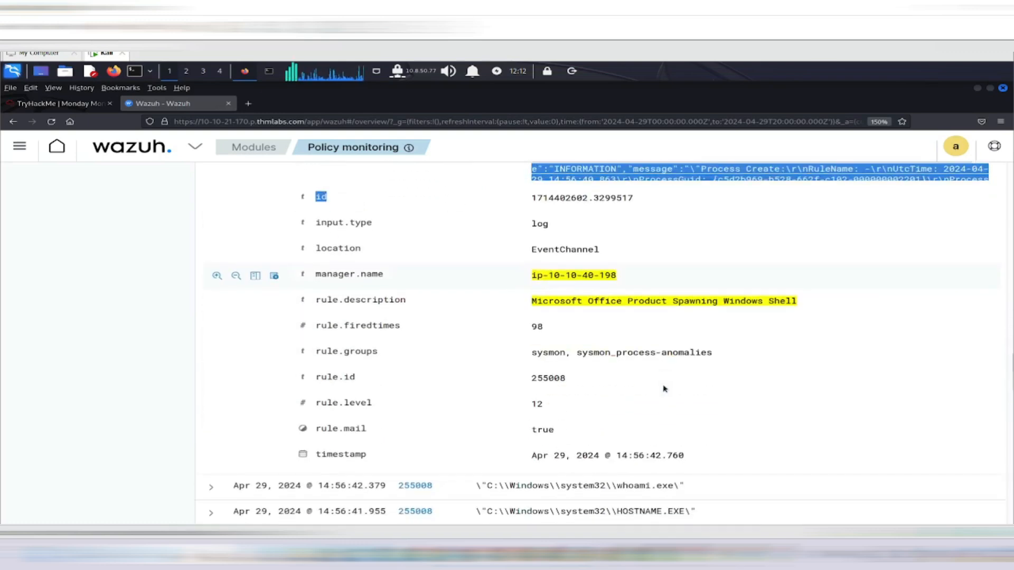
pyautogui.scroll(-2, 664, 388)
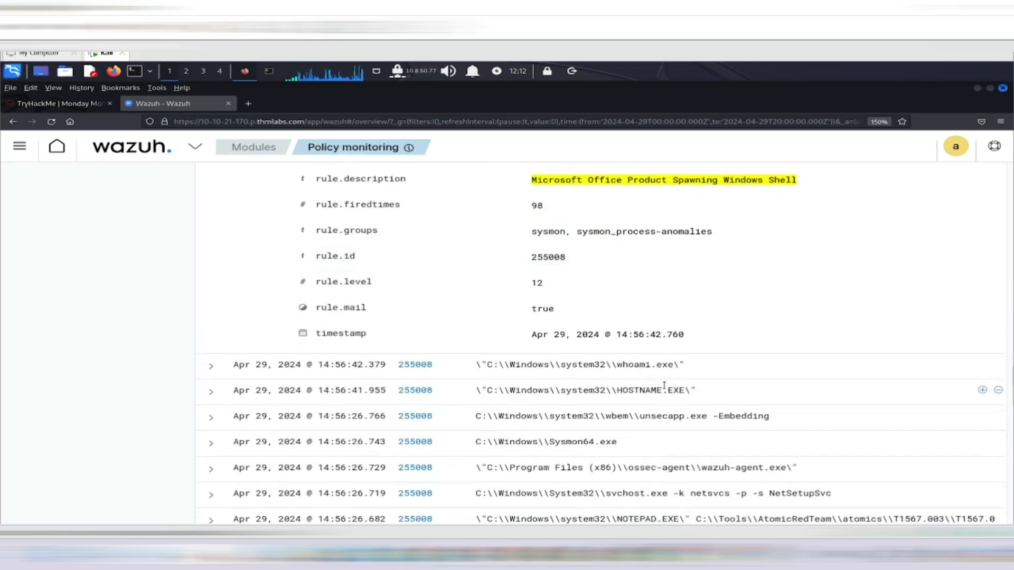
# - Examine the command lines of the older events down to the memotech.exe sekurlsa entry, and return to the TryHackMe questions
pyautogui.scroll(-2, 664, 386)
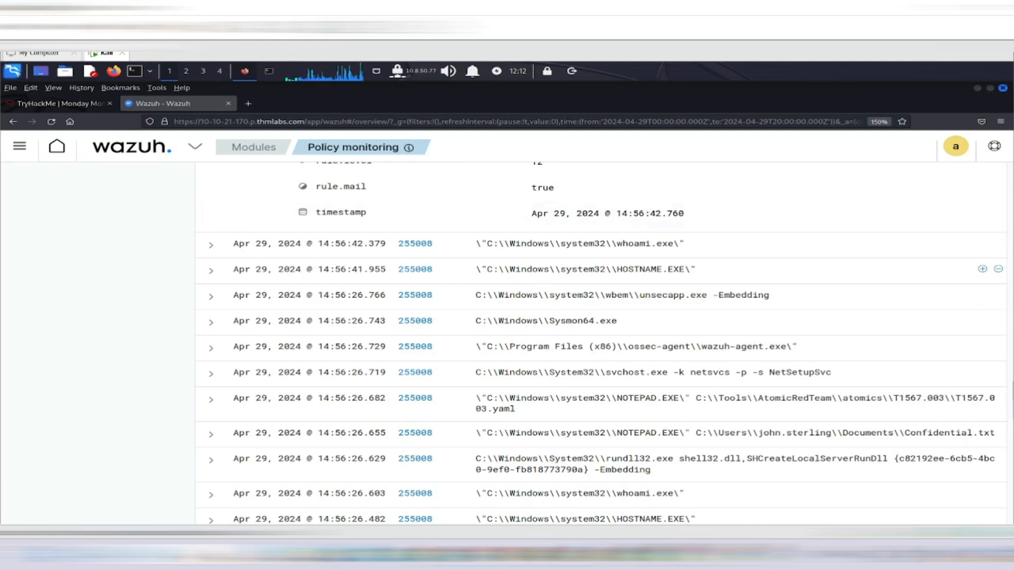
pyautogui.scroll(-2, 554, 301)
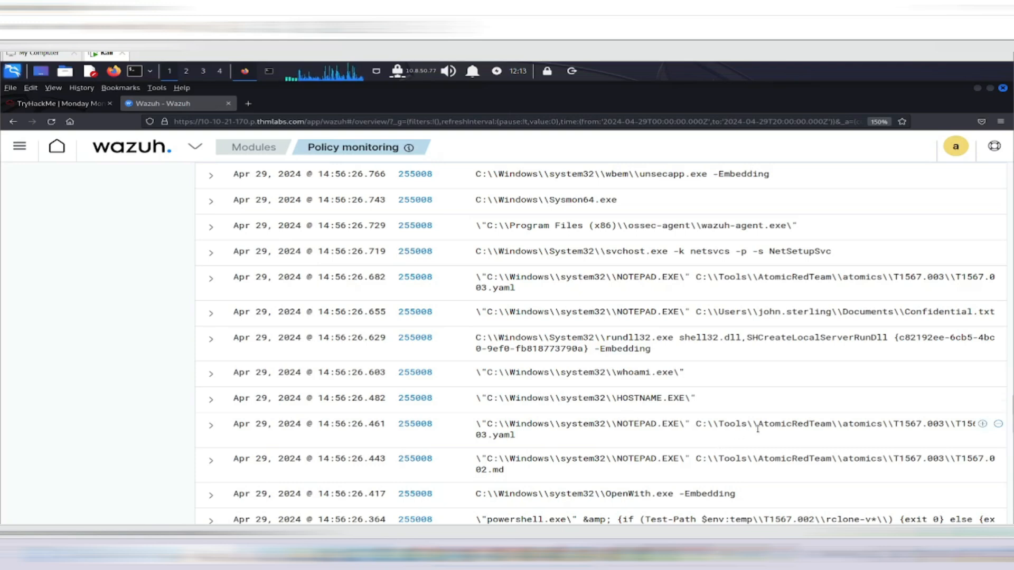
pyautogui.scroll(-2, 745, 476)
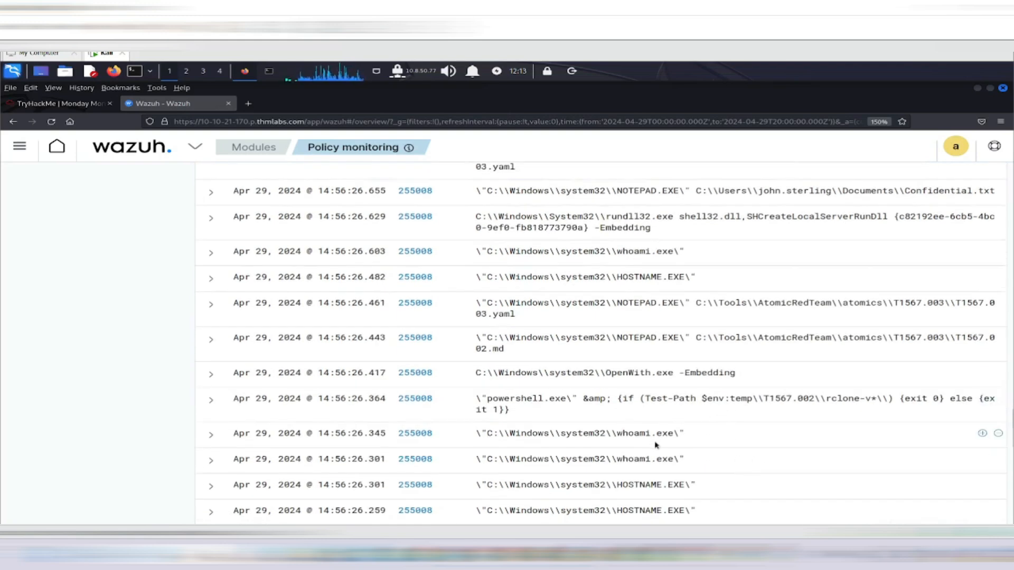
pyautogui.scroll(-1, 682, 445)
pyautogui.scroll(-2, 683, 445)
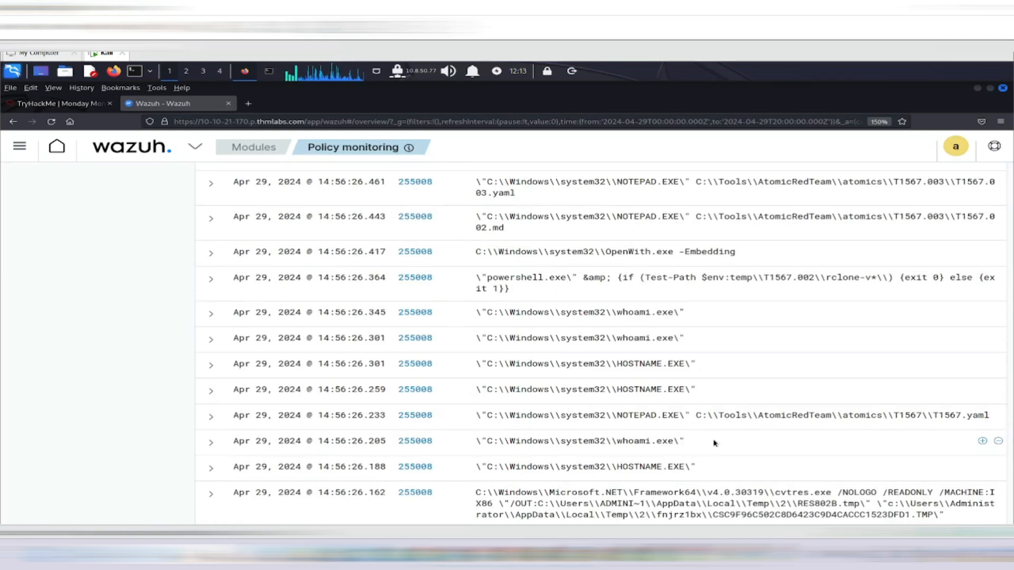
pyautogui.scroll(-2, 714, 443)
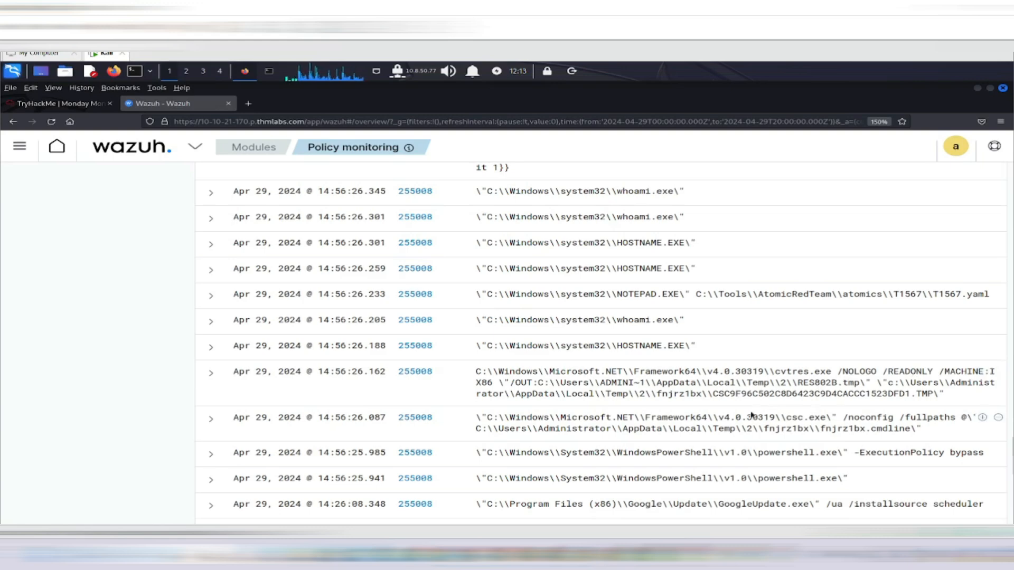
pyautogui.moveTo(609, 430); pyautogui.dragTo(927, 432)
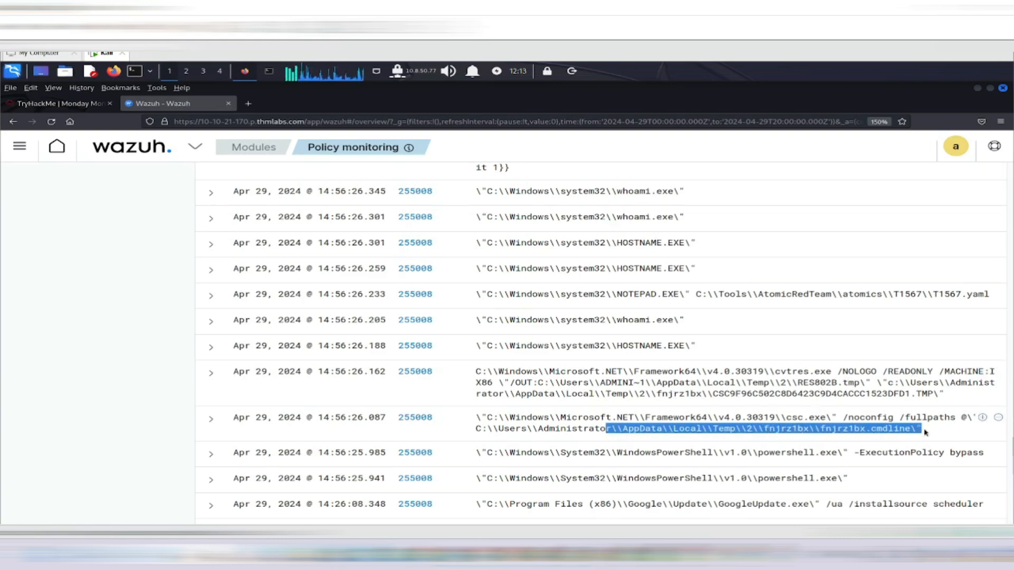
pyautogui.scroll(-3, 692, 456)
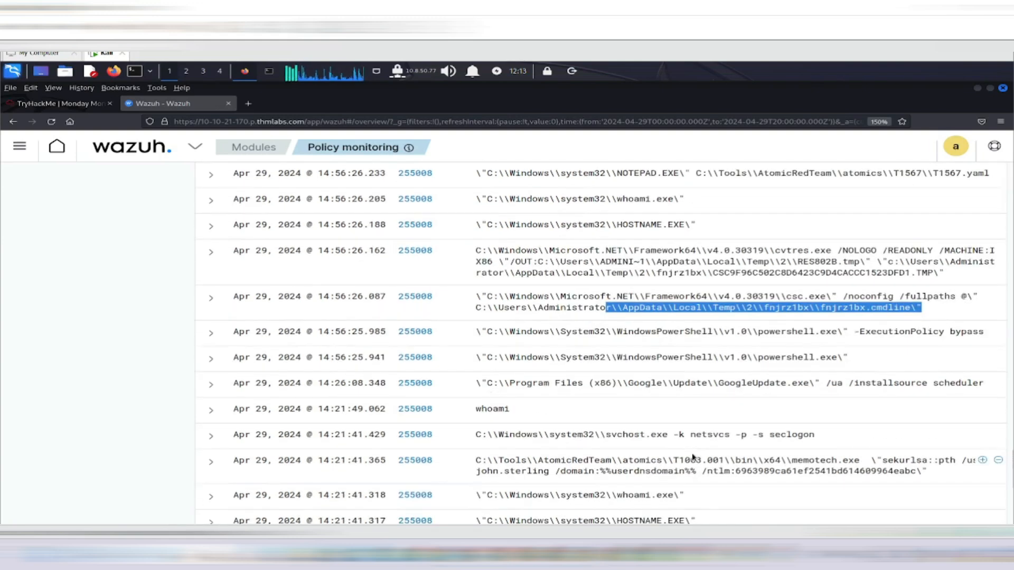
pyautogui.moveTo(713, 383); pyautogui.dragTo(820, 383)
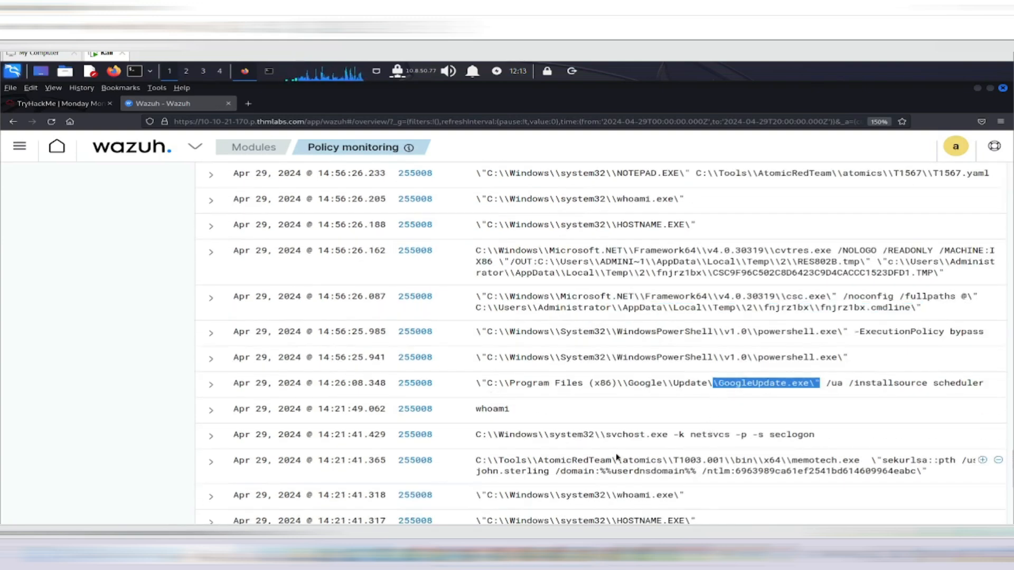
pyautogui.scroll(-3, 617, 458)
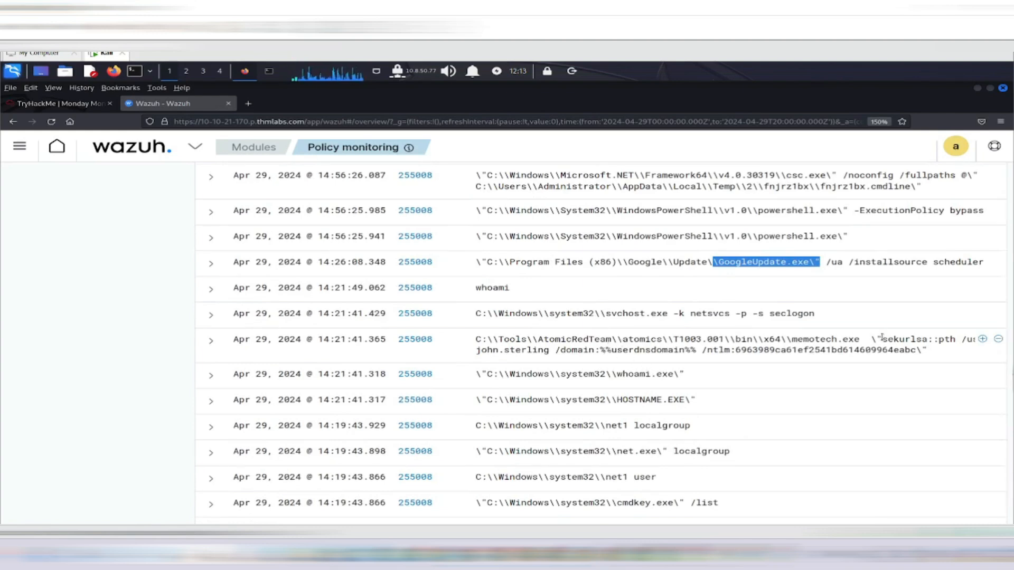
pyautogui.moveTo(882, 338); pyautogui.dragTo(931, 342)
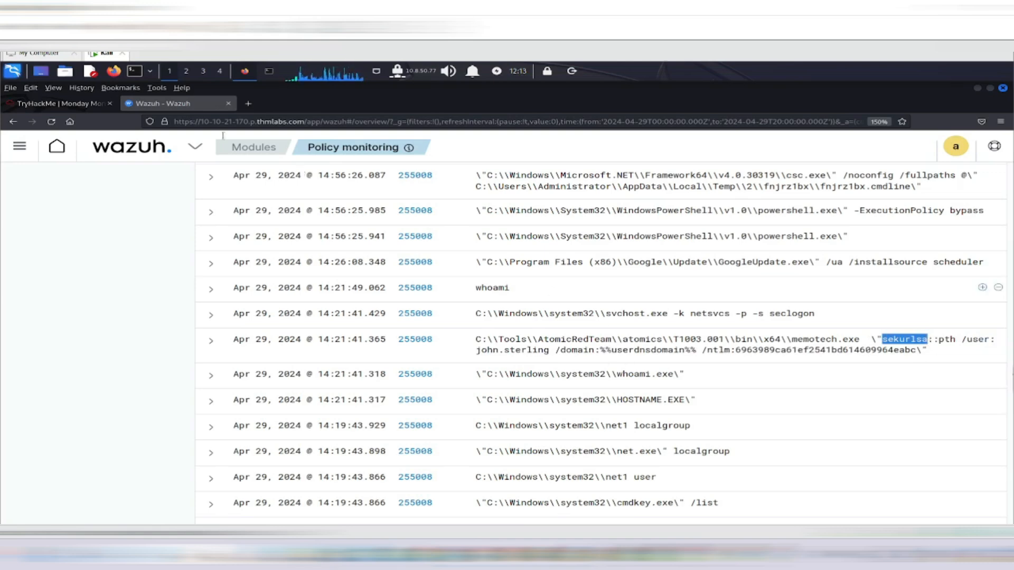
pyautogui.hotkey('ctrl', 'Tab')
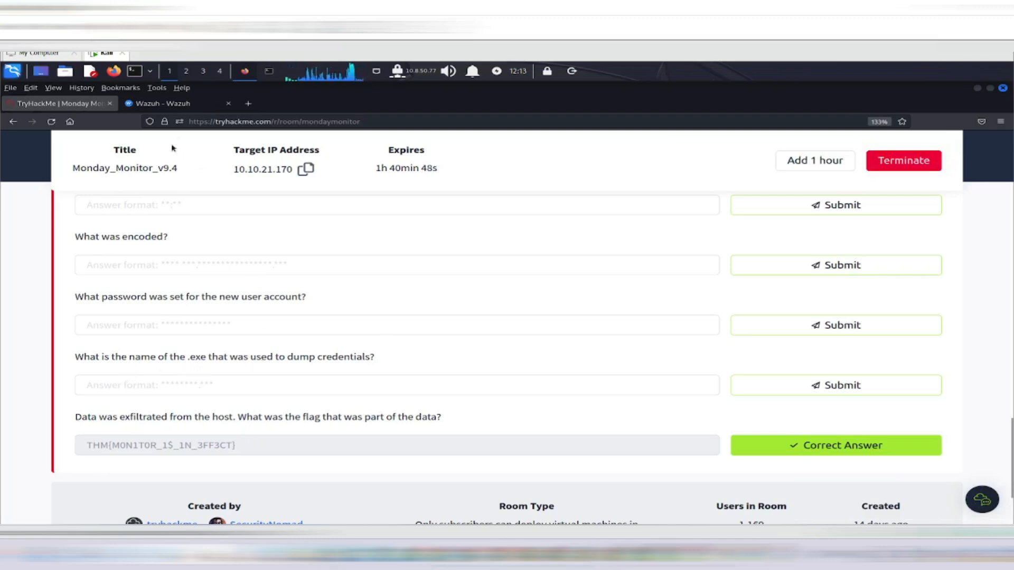
# - Copy memotech.exe from the Wazuh command line and submit it on TryHackMe as the answer to the credential-dumping .exe question
pyautogui.click(179, 105)
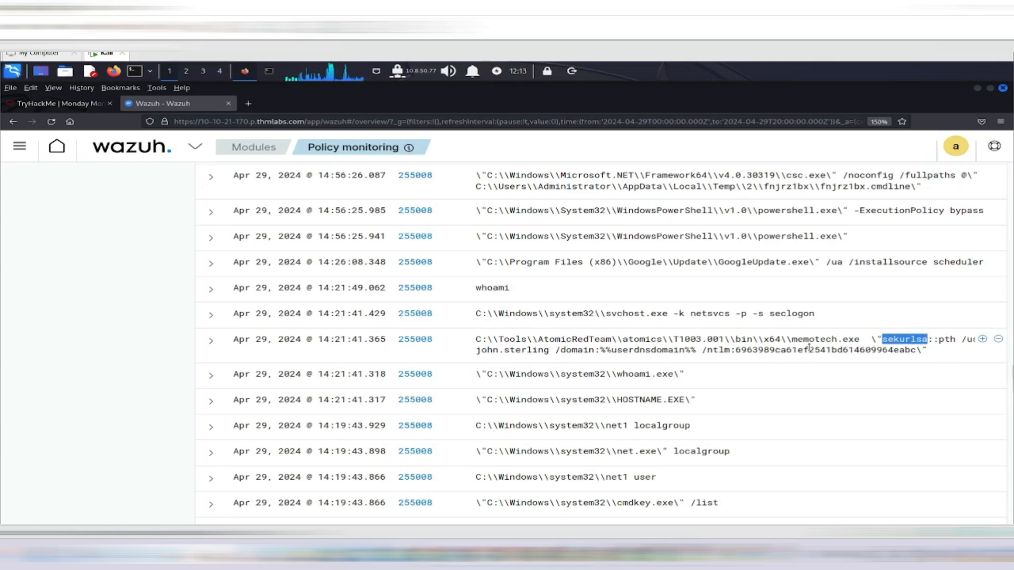
pyautogui.moveTo(794, 341); pyautogui.dragTo(849, 341)
pyautogui.rightClick(849, 339)
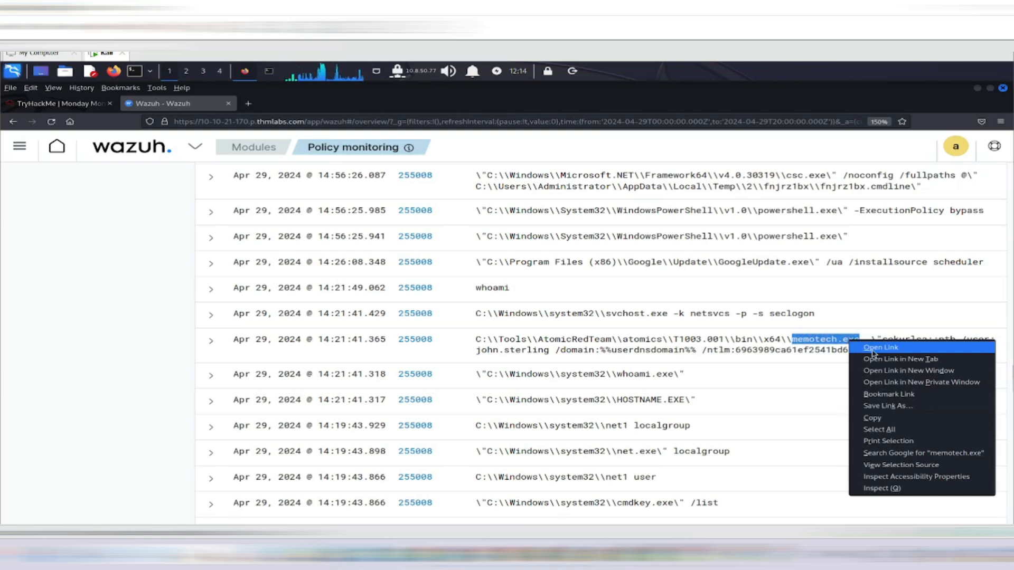
pyautogui.click(866, 419)
pyautogui.click(56, 104)
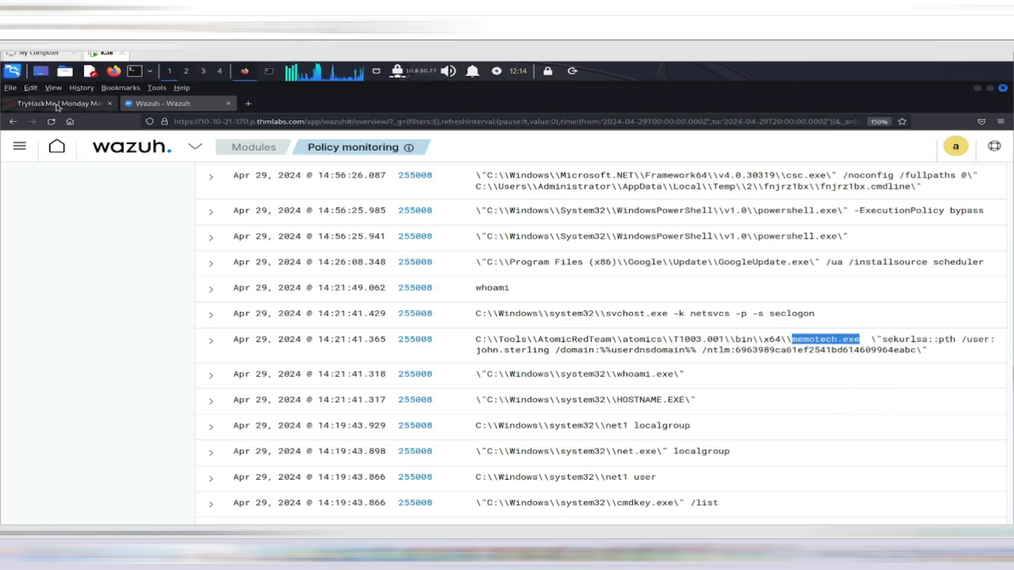
pyautogui.click(182, 383)
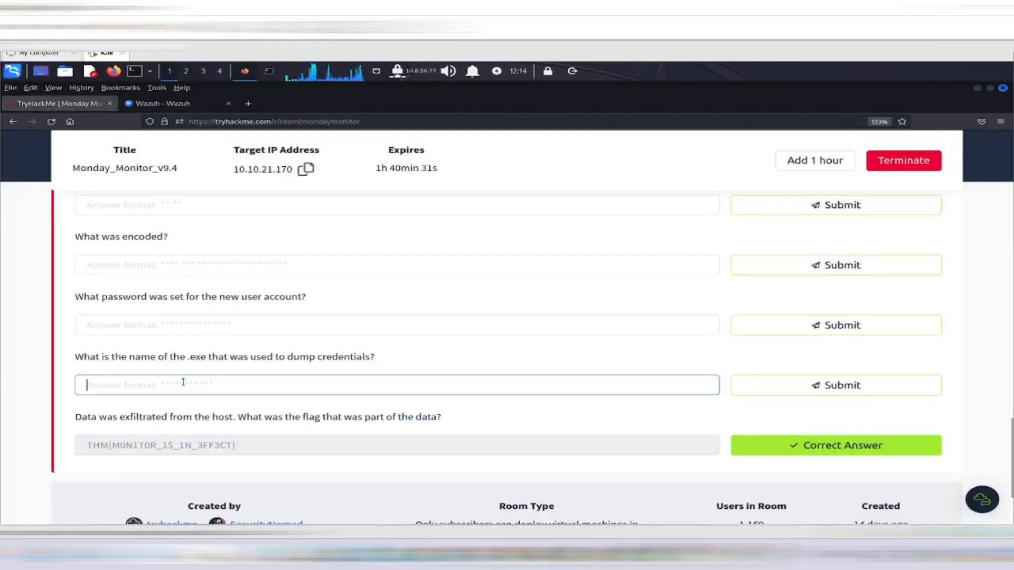
pyautogui.hotkey('ctrl', 'v')
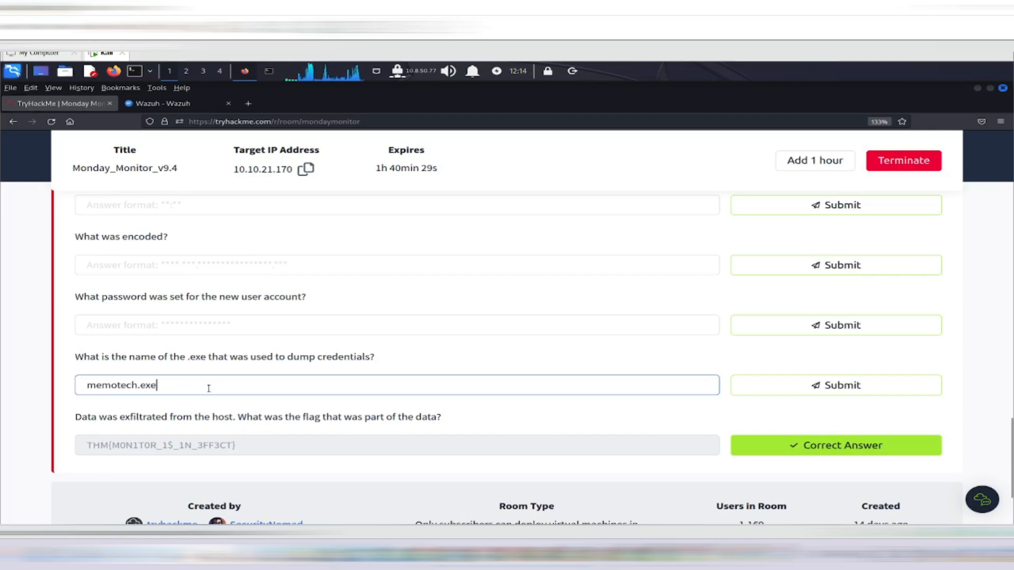
pyautogui.click(800, 385)
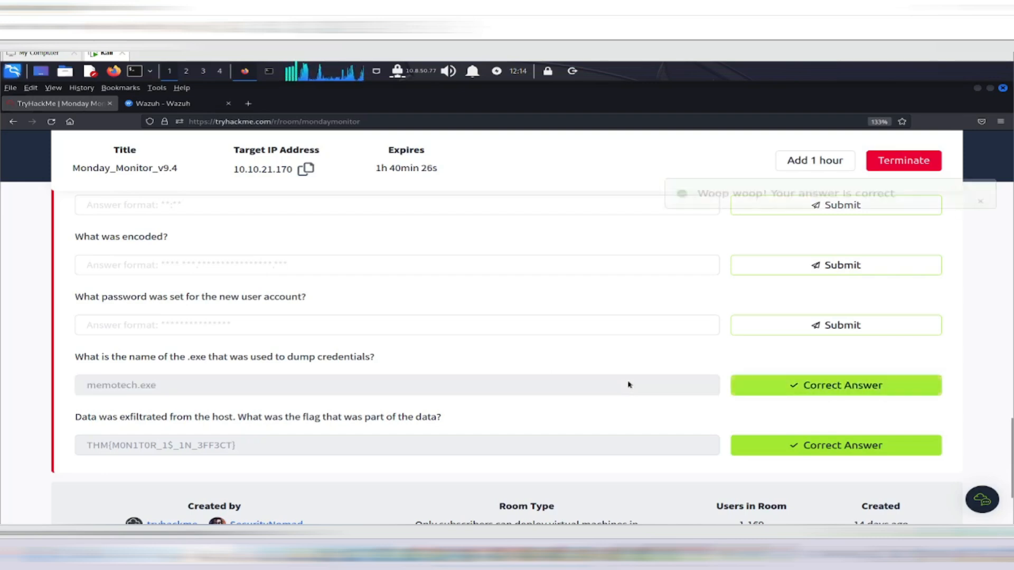
# - Examine the sekurlsa::pth arguments of the memotech.exe event in Wazuh, and reread TryHackMe's question about the new user account's password
pyautogui.click(179, 104)
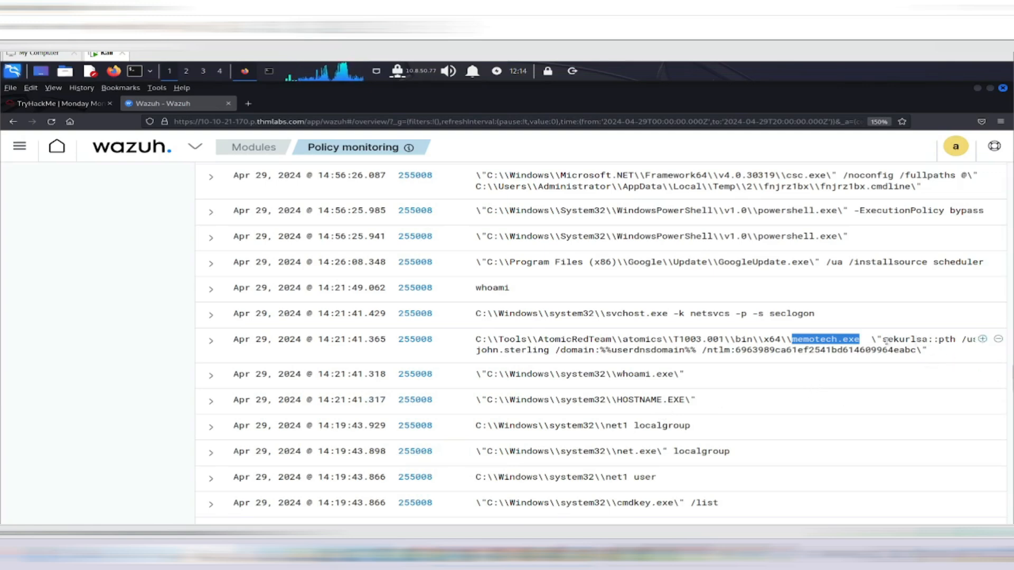
pyautogui.moveTo(883, 339); pyautogui.dragTo(905, 362)
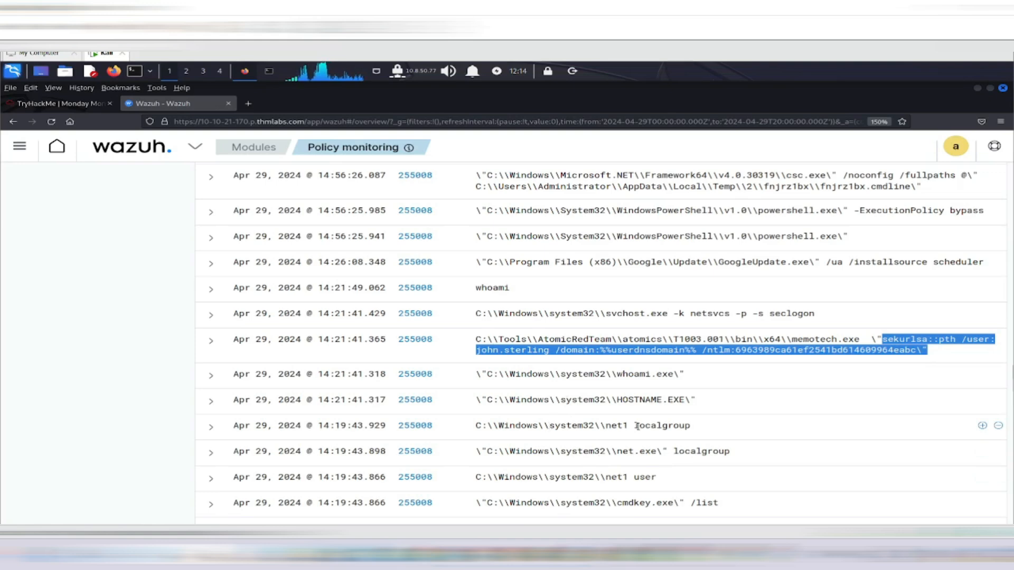
pyautogui.click(68, 107)
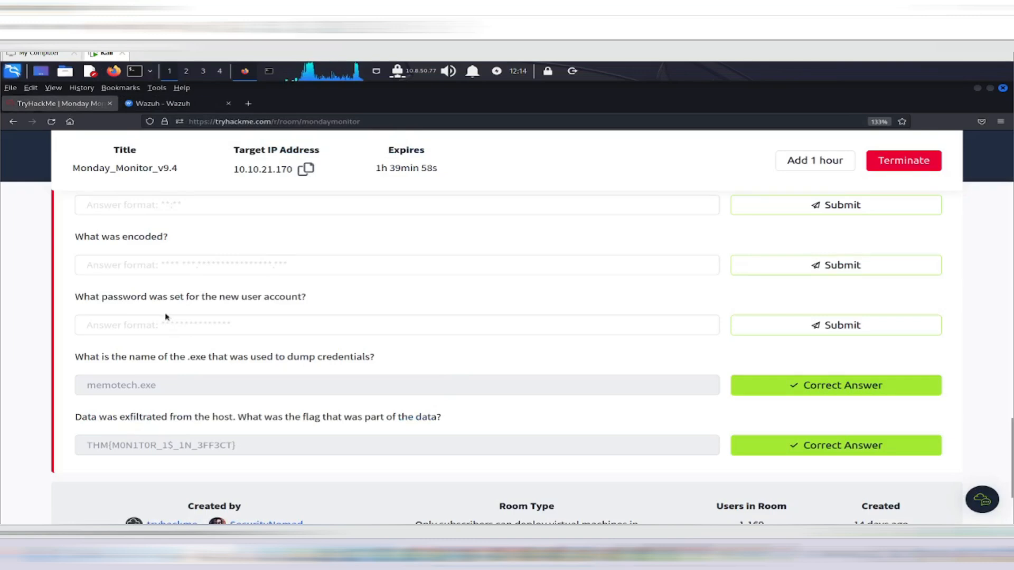
pyautogui.moveTo(312, 298); pyautogui.dragTo(96, 297)
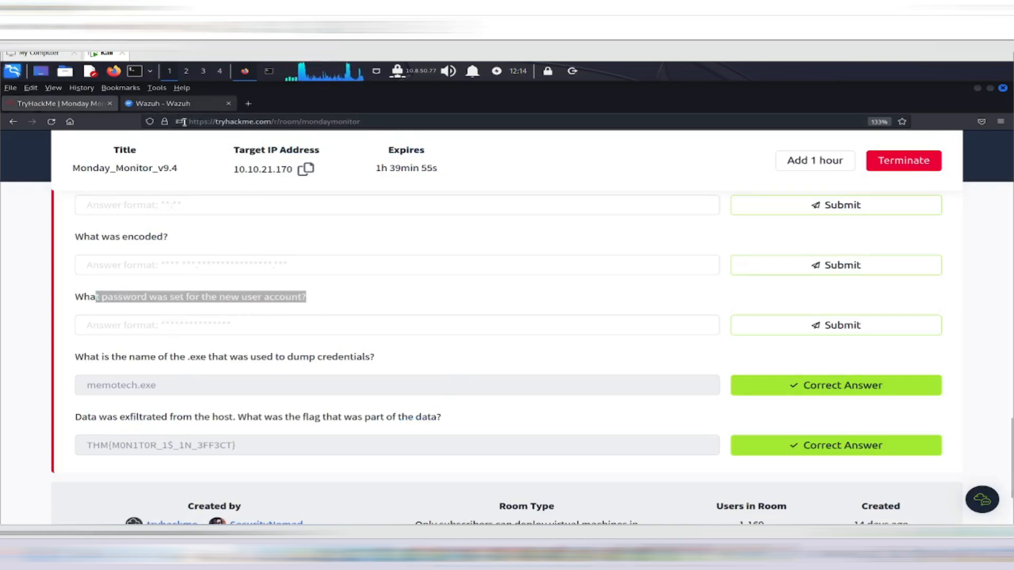
# - Expand Wazuh's 14:19:43.836 powershell.exe net user event and examine its fields from commandLine through parentProcessGuid and parentUser
pyautogui.click(182, 104)
pyautogui.scroll(-3, 497, 395)
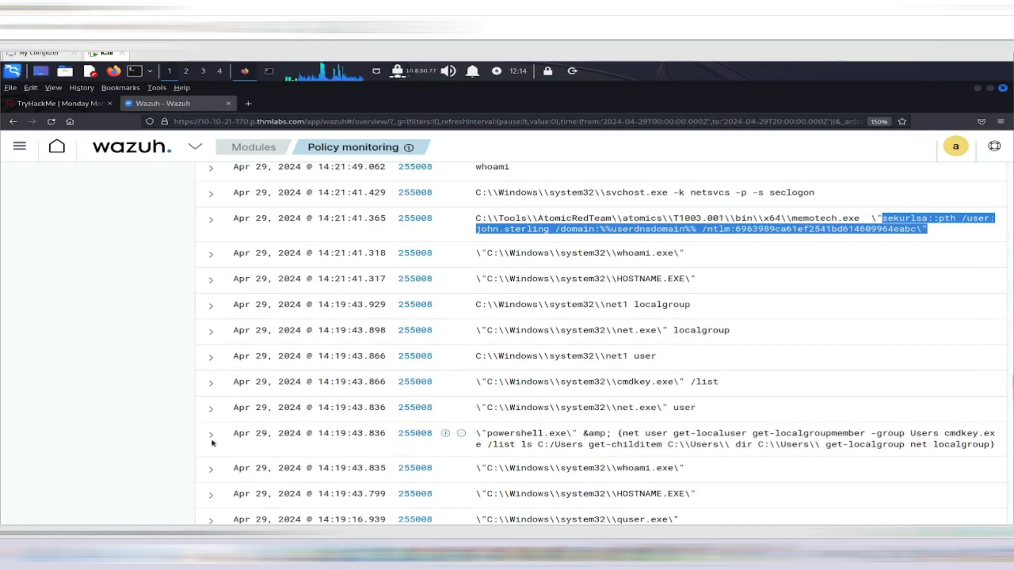
pyautogui.click(377, 443)
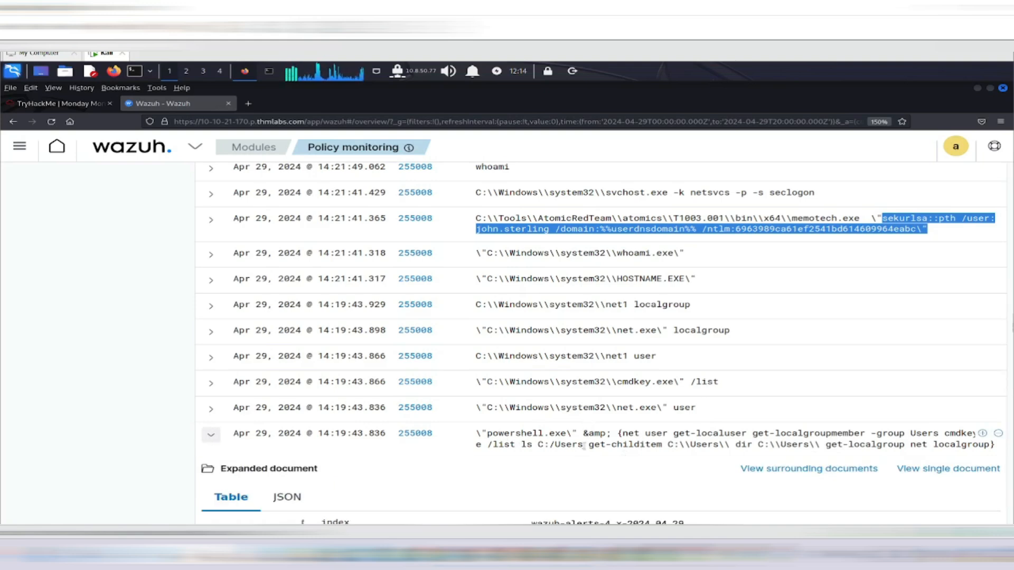
pyautogui.scroll(-5, 585, 433)
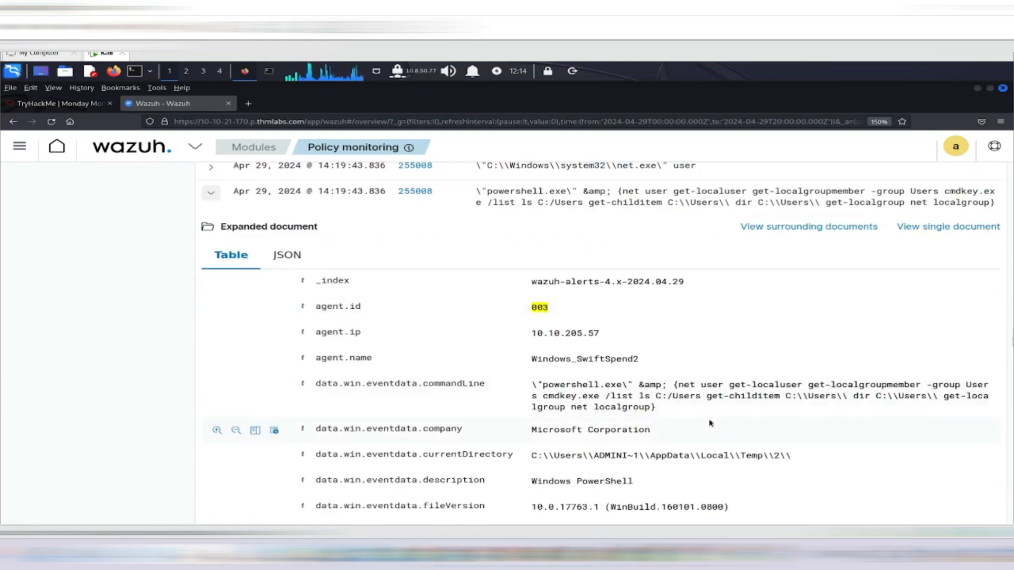
pyautogui.scroll(-1, 653, 419)
pyautogui.scroll(-1, 654, 419)
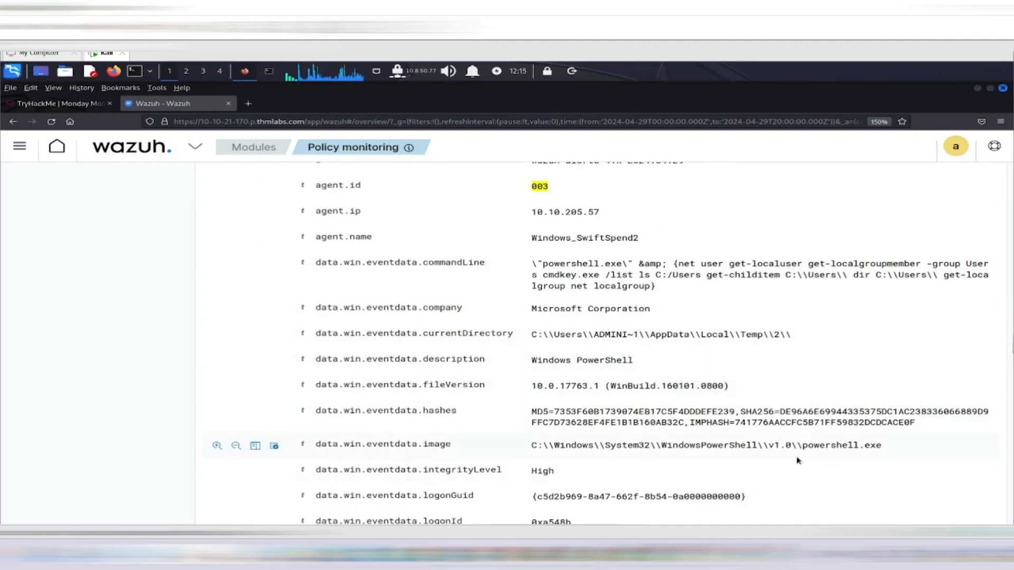
pyautogui.scroll(-4, 798, 461)
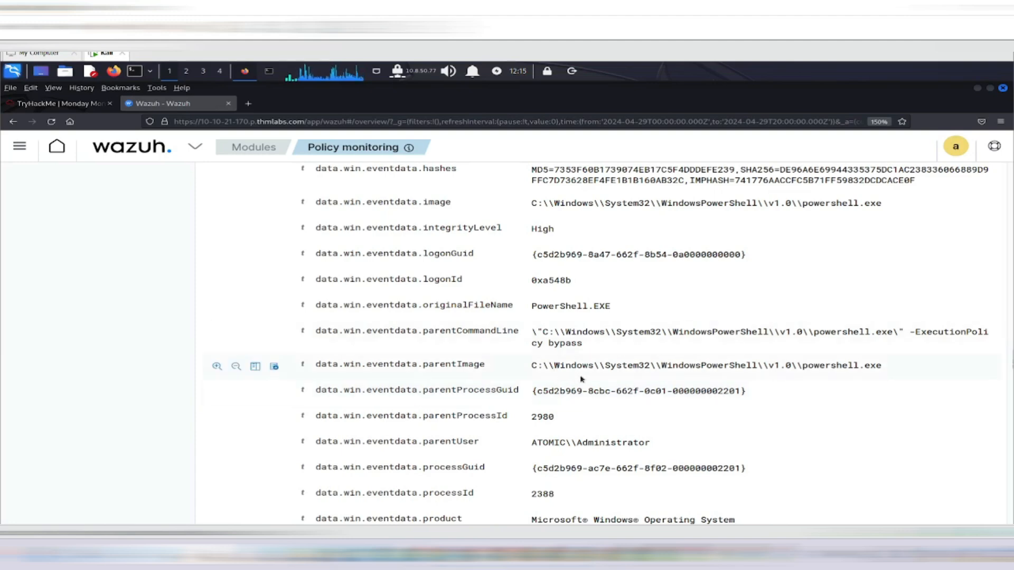
pyautogui.moveTo(749, 392); pyautogui.dragTo(554, 392)
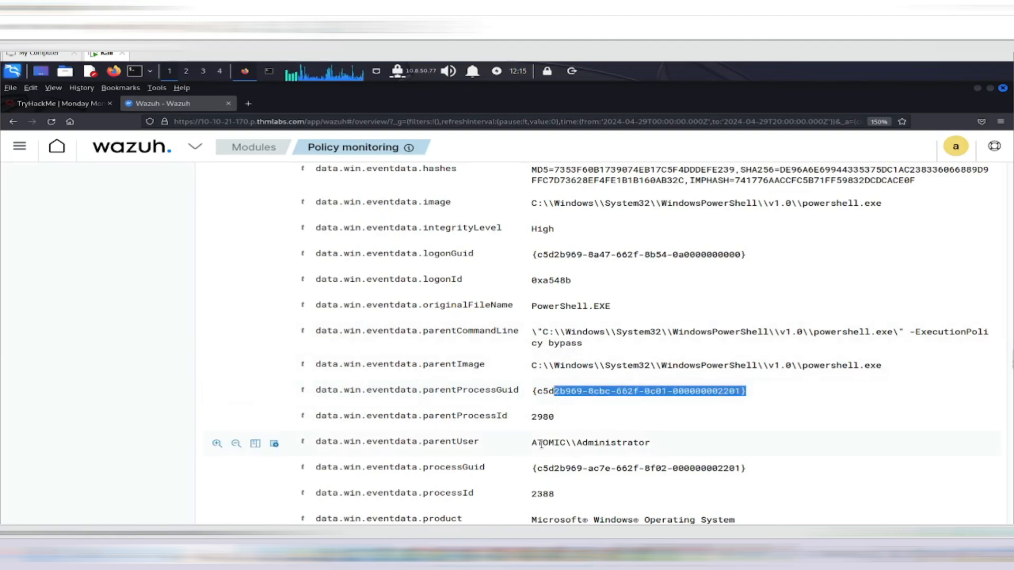
pyautogui.moveTo(542, 445); pyautogui.dragTo(693, 449)
# - Examine the remaining fields of the expanded powershell.exe event, from the process details and system message through full_log and the rule fields
pyautogui.scroll(-2, 693, 449)
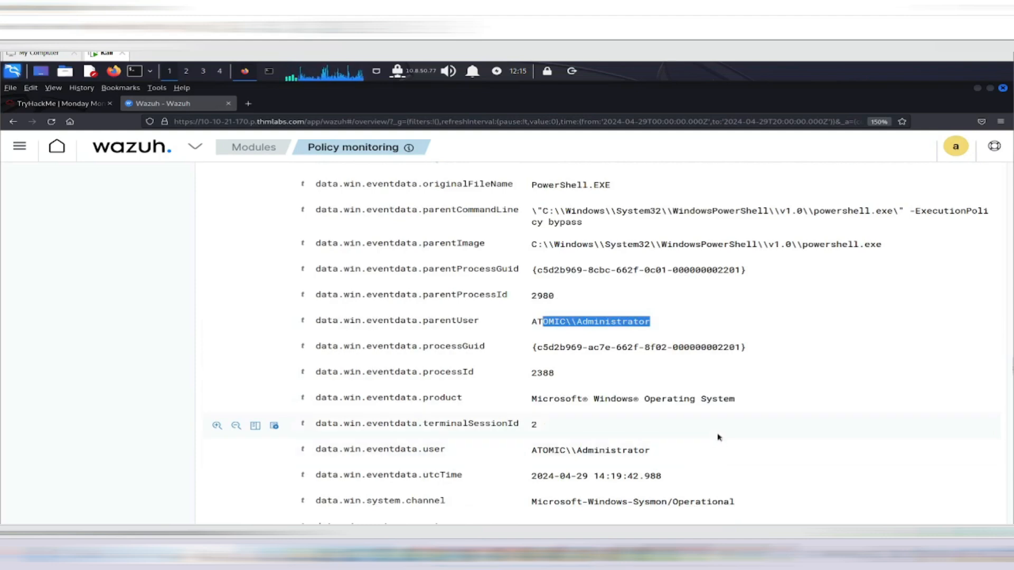
pyautogui.scroll(-2, 719, 438)
pyautogui.scroll(-4, 718, 437)
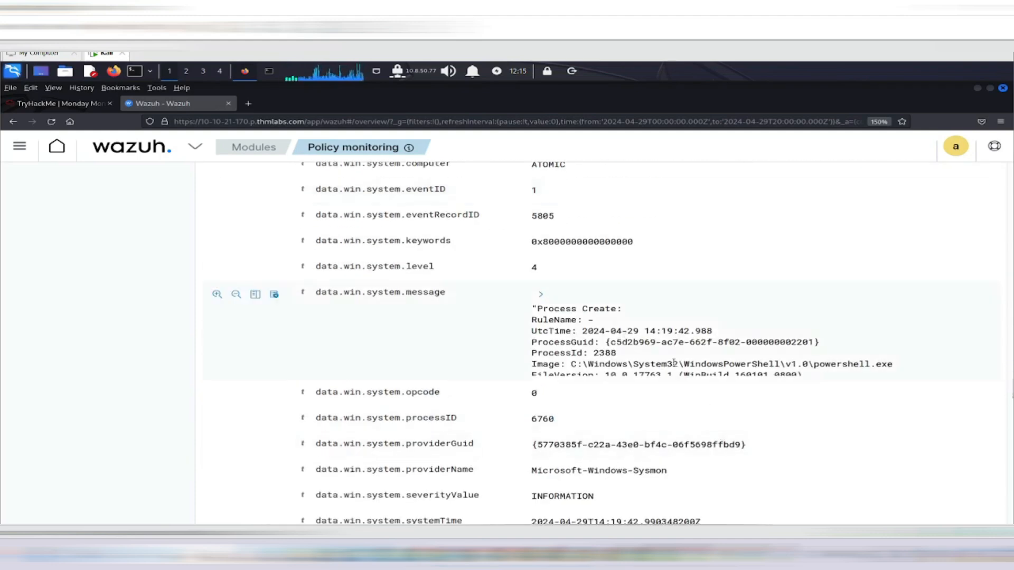
pyautogui.scroll(-2, 675, 420)
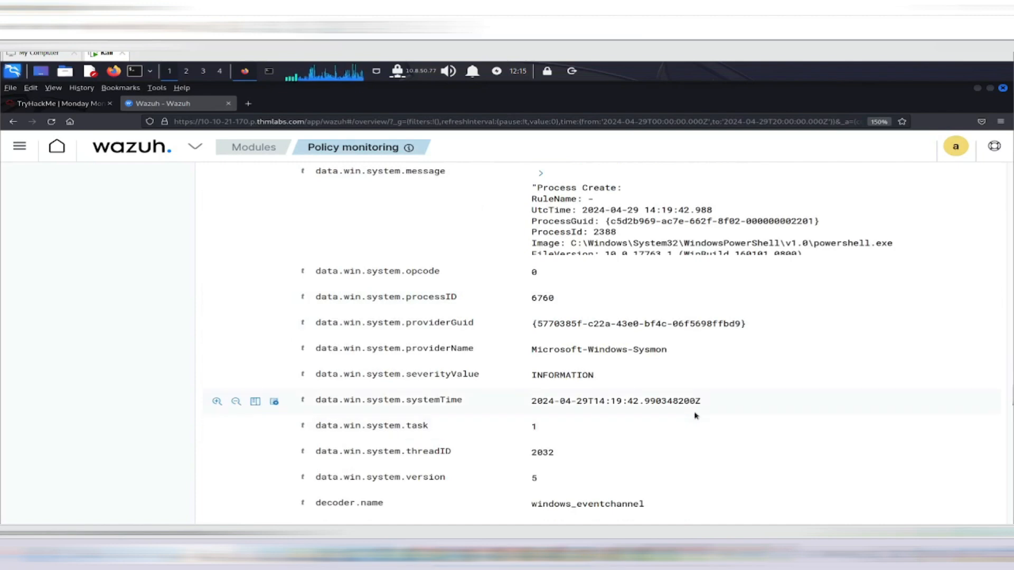
pyautogui.scroll(-4, 675, 396)
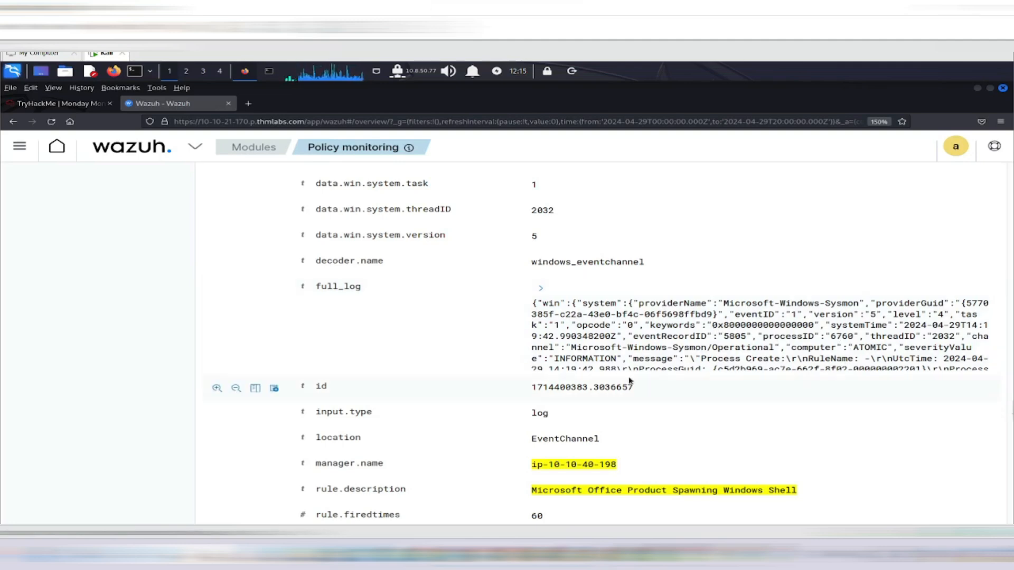
pyautogui.scroll(-4, 629, 380)
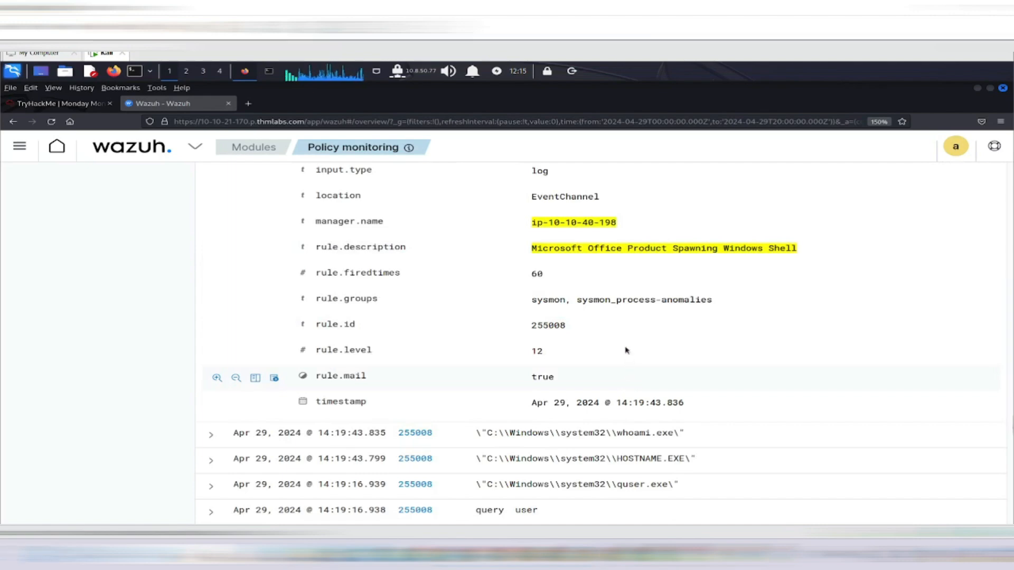
# - Expand the 14:16:17.612 memotech.exe sekurlsa::minidump event and examine its event data from commandLine through the product field
pyautogui.scroll(-2, 643, 377)
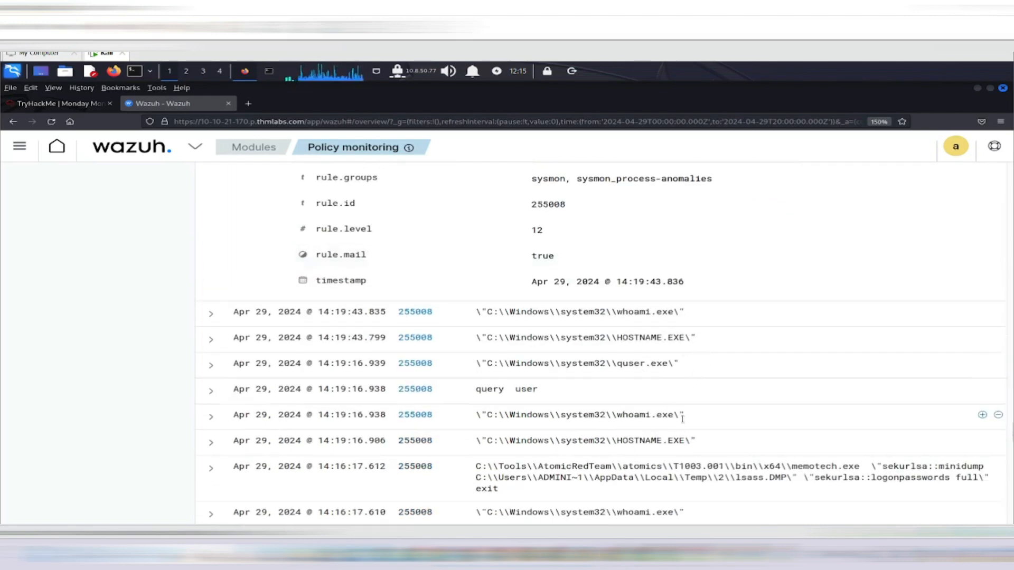
pyautogui.scroll(-2, 570, 461)
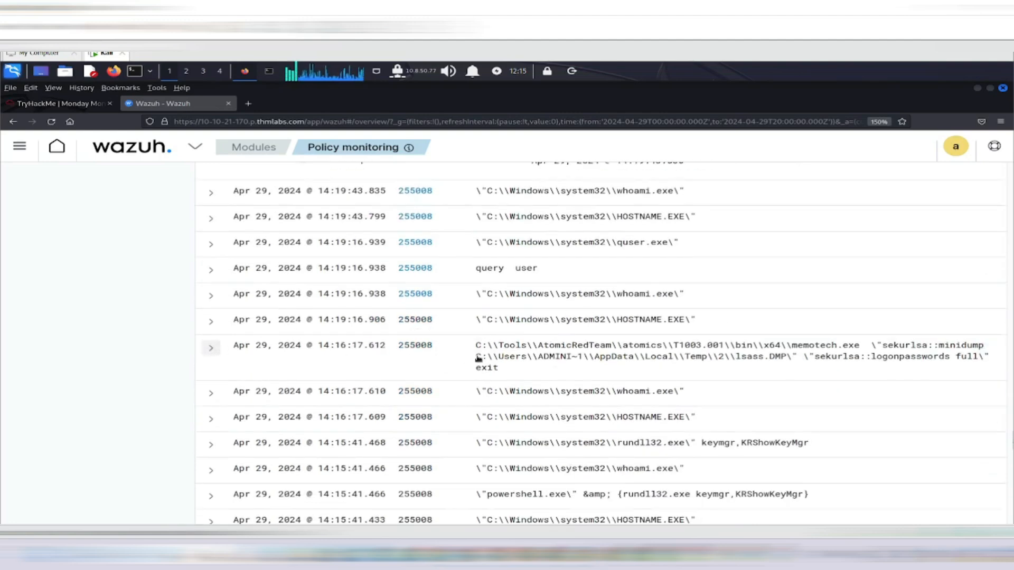
pyautogui.click(533, 353)
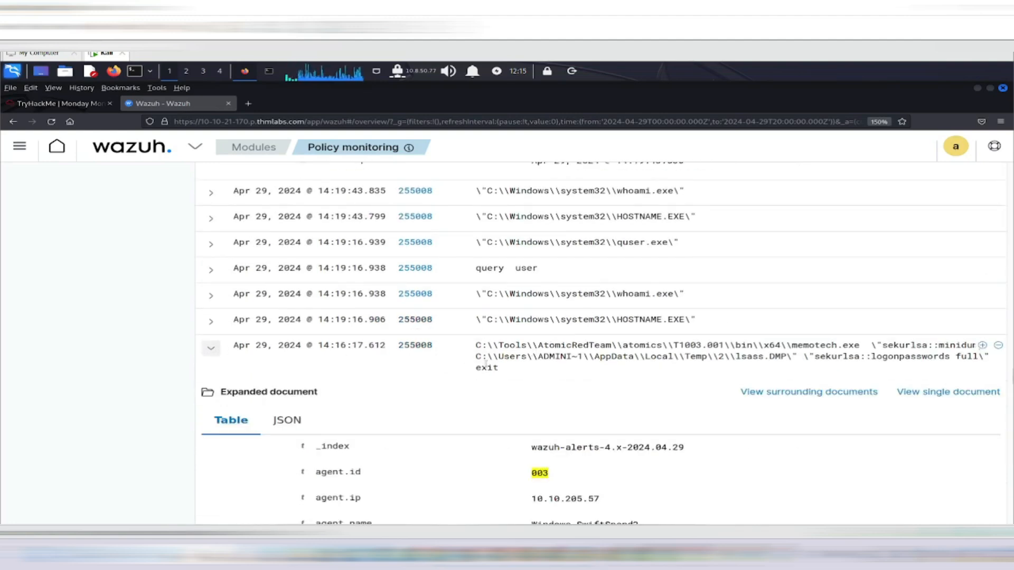
pyautogui.scroll(-4, 486, 364)
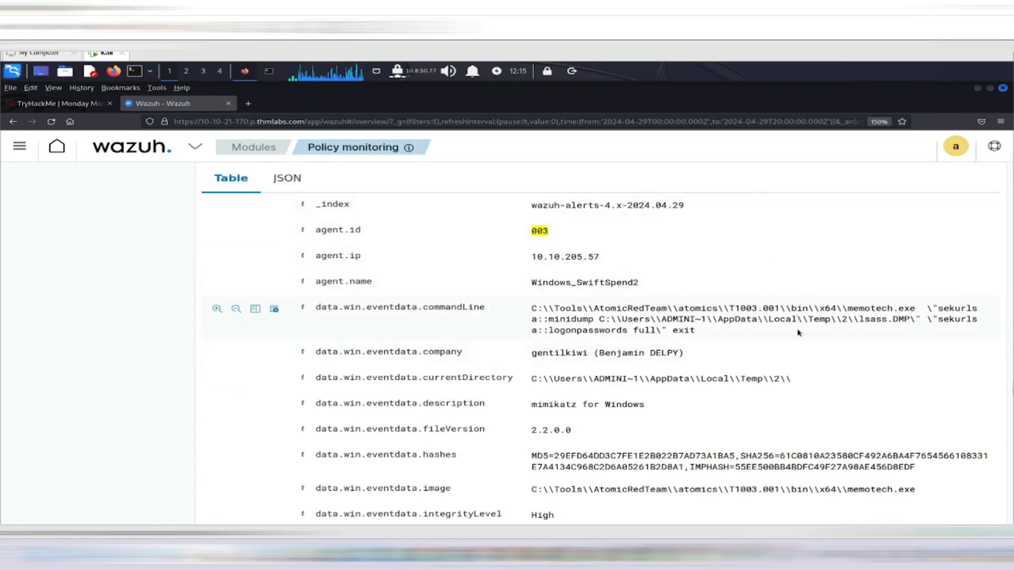
pyautogui.scroll(-4, 800, 333)
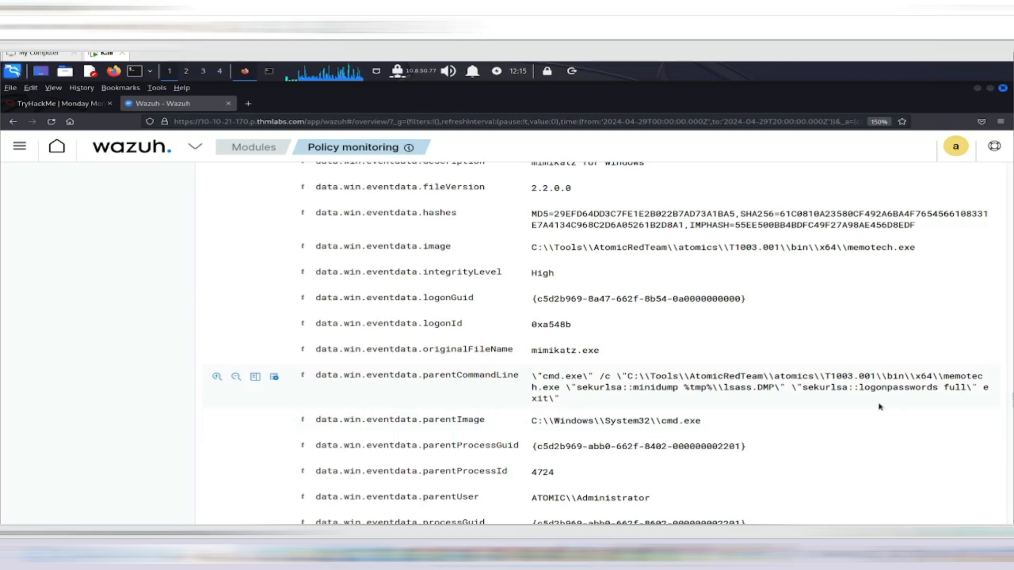
pyautogui.scroll(-2, 747, 351)
pyautogui.scroll(-2, 747, 374)
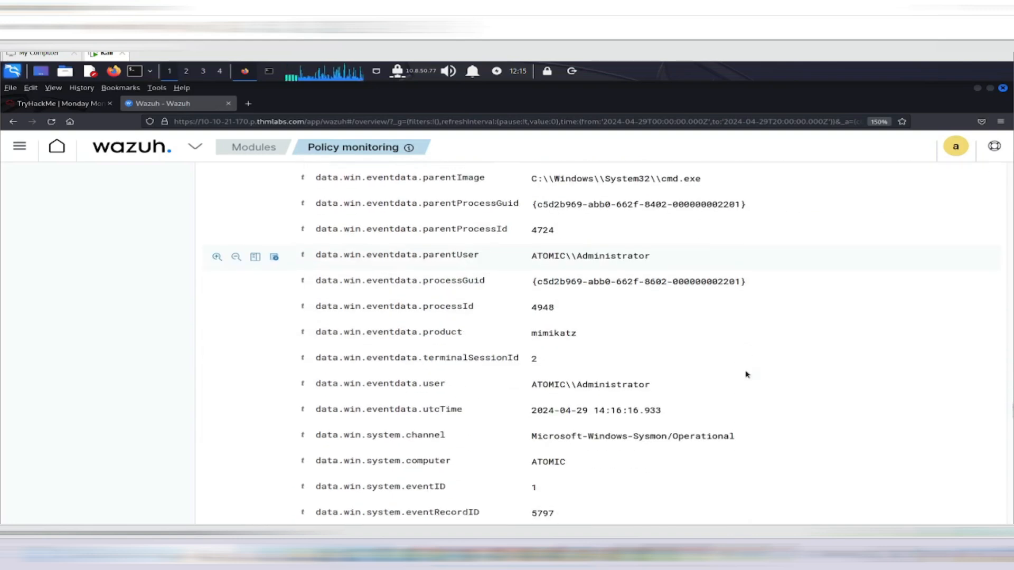
pyautogui.moveTo(530, 333); pyautogui.dragTo(578, 334)
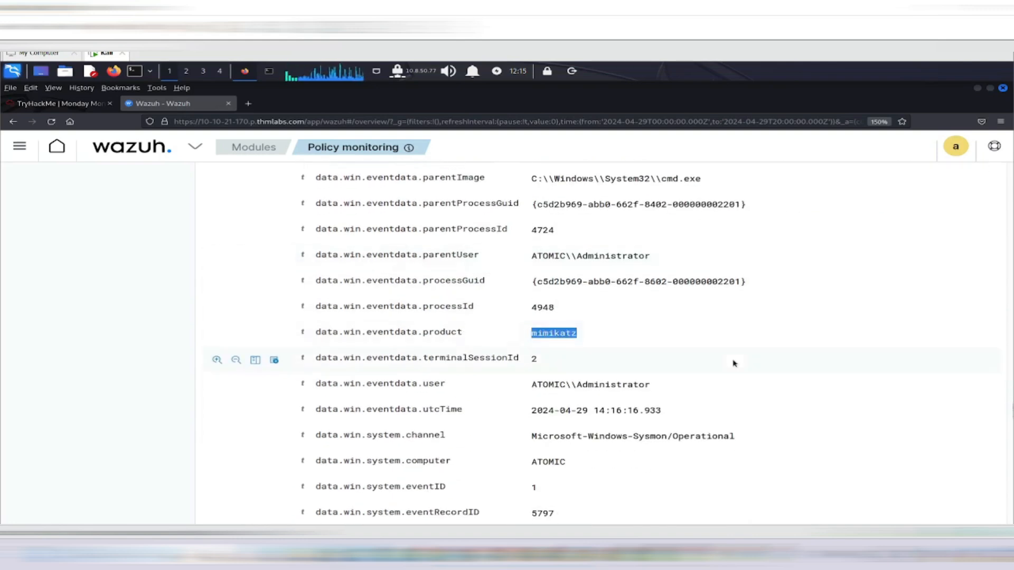
# - Examine the memotech.exe event's remaining fields, from the user and system details through full_log and the rule fields
pyautogui.scroll(-2, 736, 363)
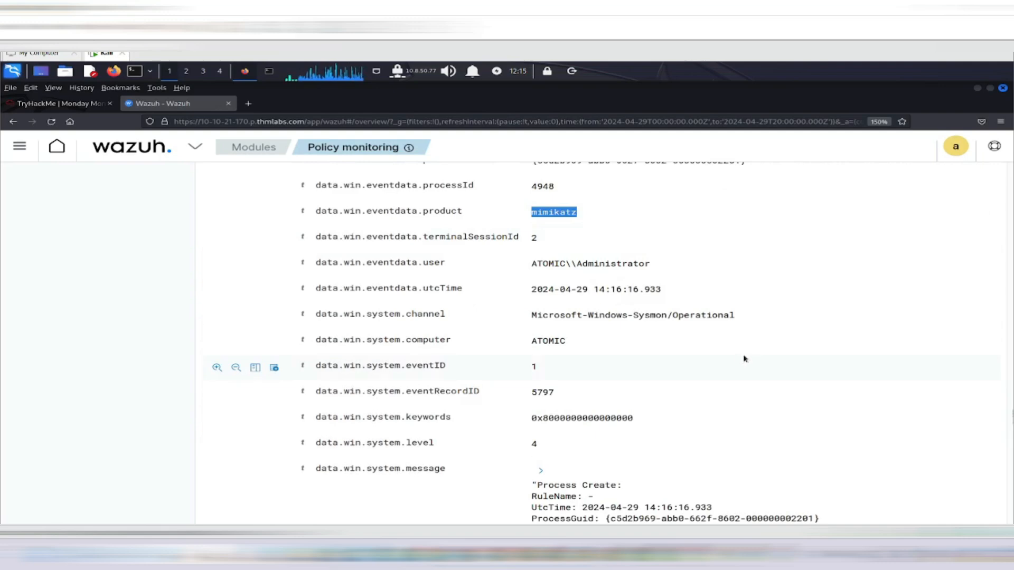
pyautogui.scroll(-3, 742, 356)
pyautogui.scroll(-1, 745, 358)
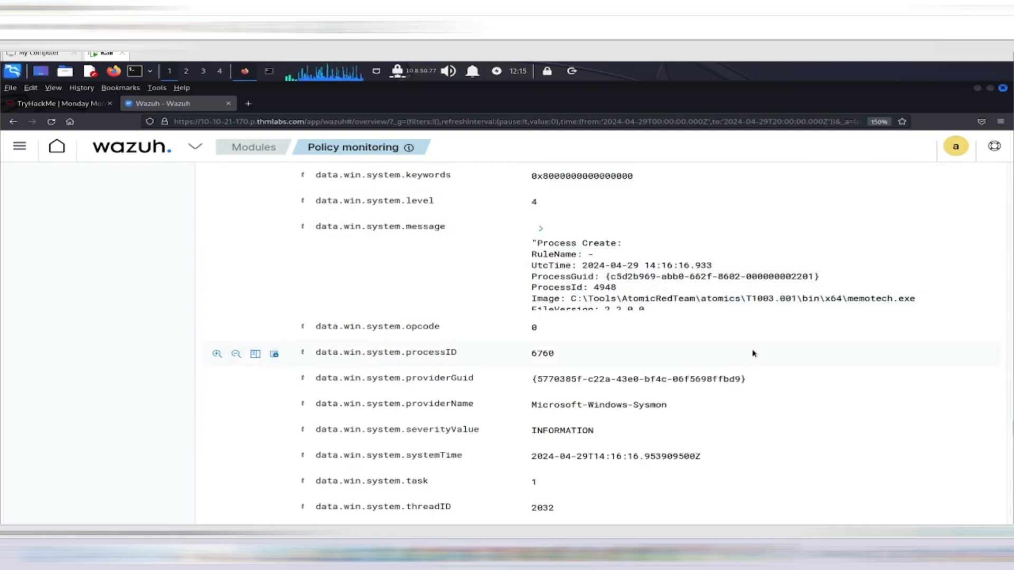
pyautogui.scroll(-2, 787, 326)
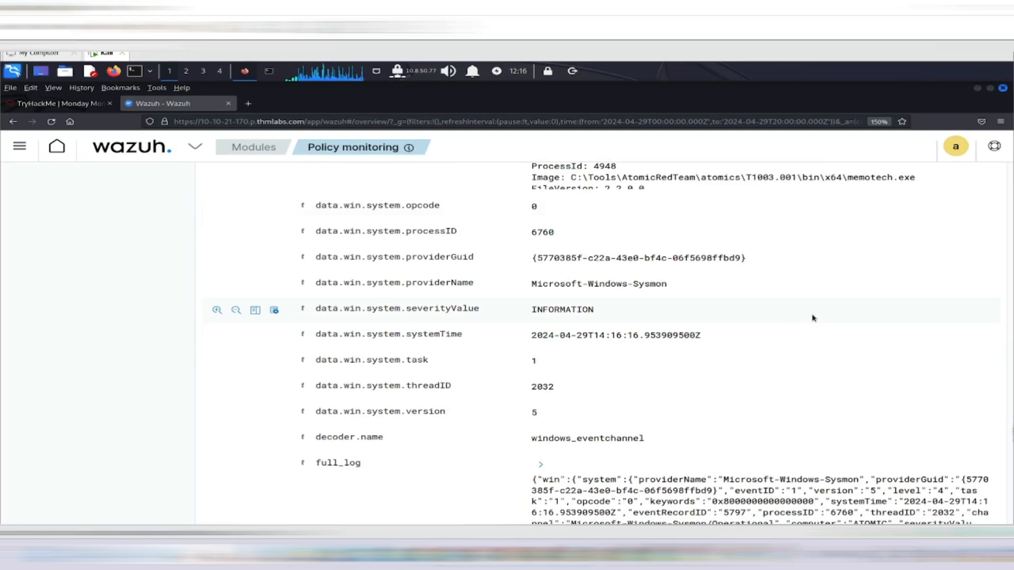
pyautogui.scroll(-2, 783, 369)
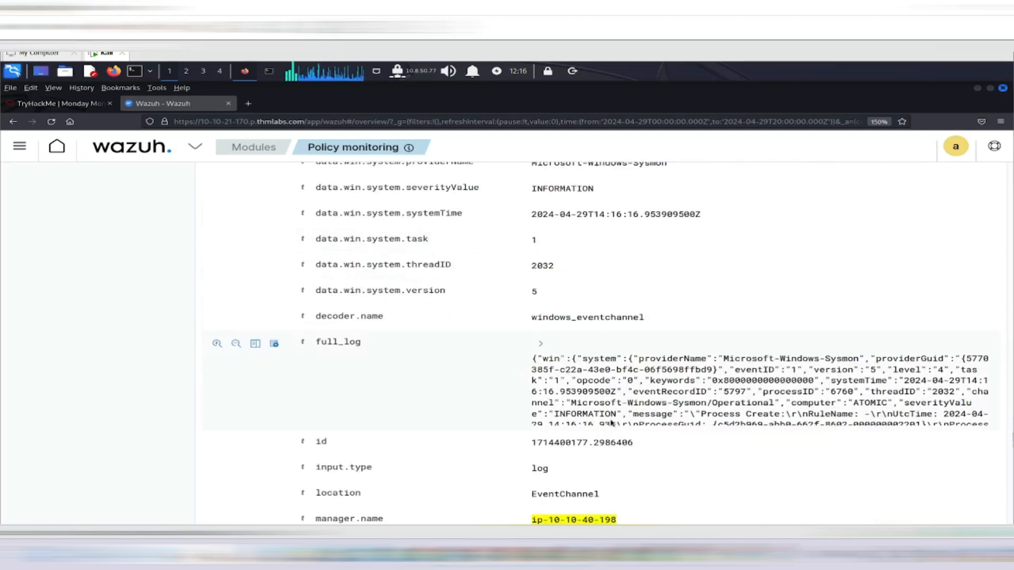
pyautogui.scroll(-2, 697, 416)
pyautogui.scroll(-4, 697, 417)
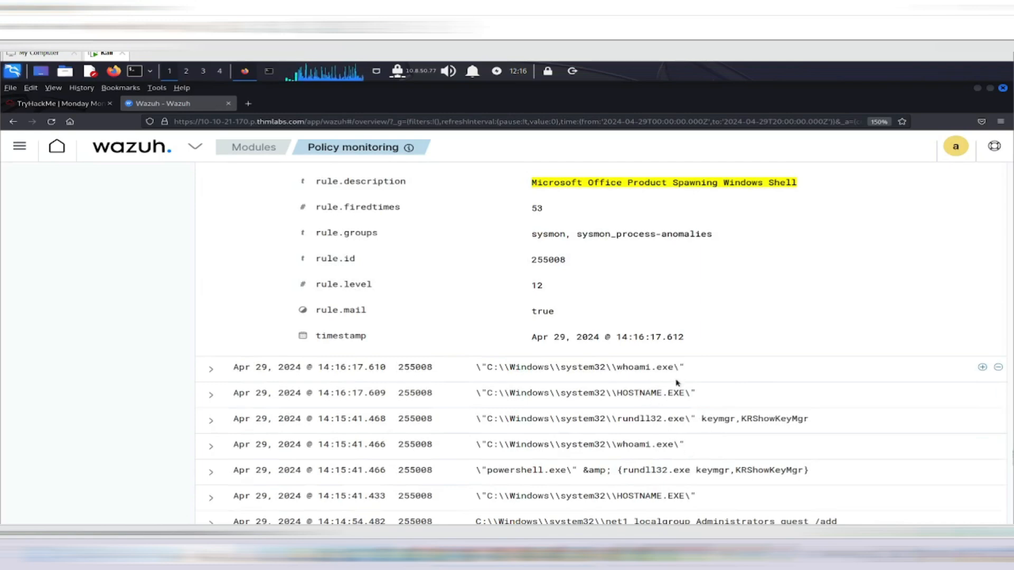
# - Expand the 14:14:54.452 net.exe localgroup Administrators guest /add event and examine its event data from commandLine through the parent process and product fields
pyautogui.scroll(-2, 642, 431)
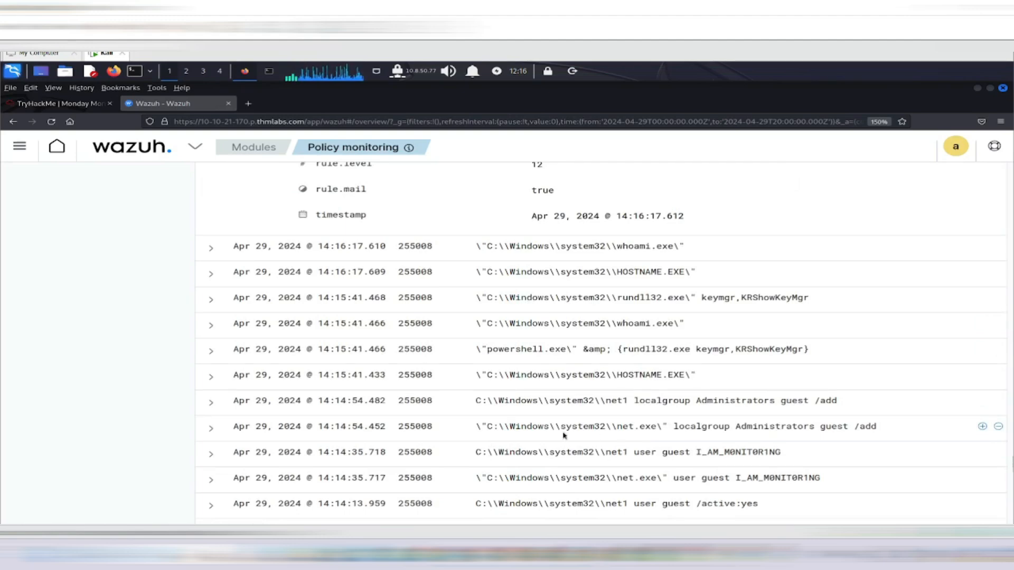
pyautogui.click(211, 428)
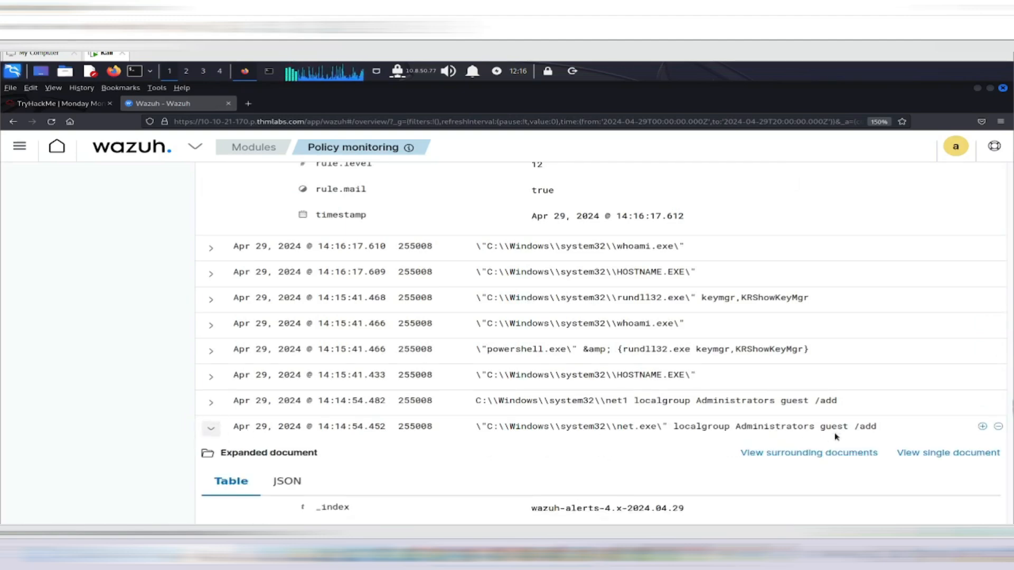
pyautogui.scroll(-4, 716, 445)
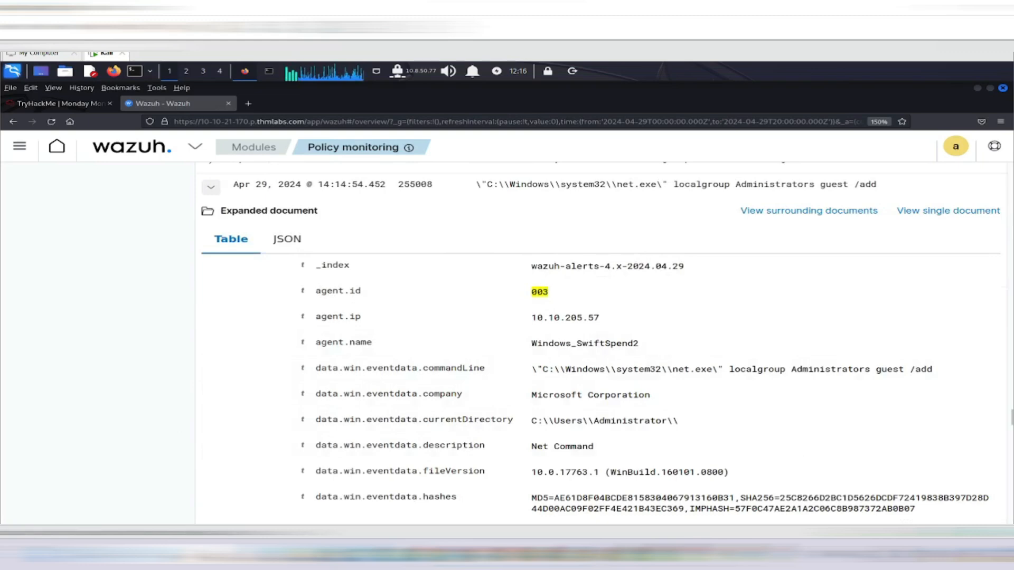
pyautogui.scroll(-2, 665, 451)
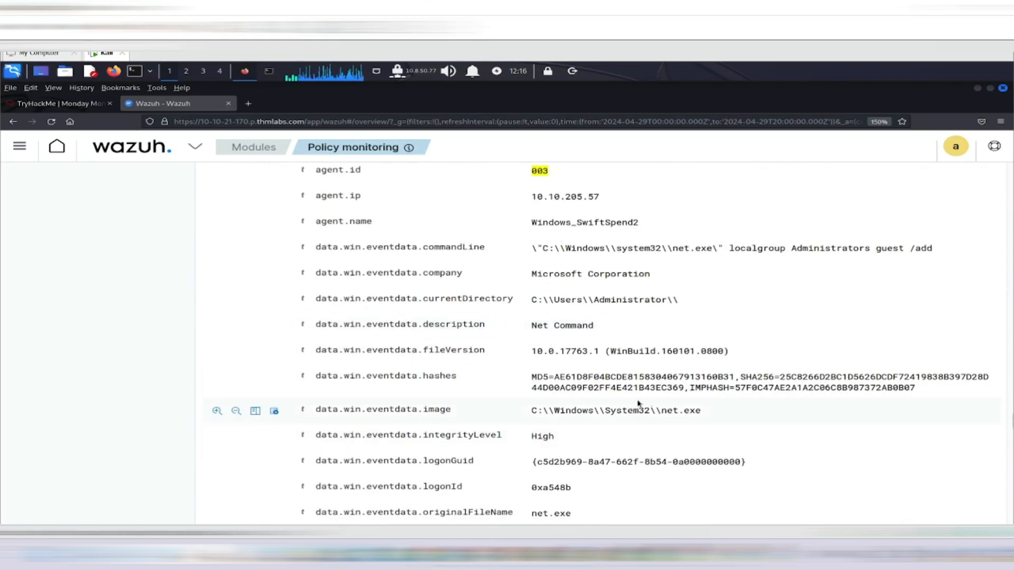
pyautogui.scroll(-4, 647, 442)
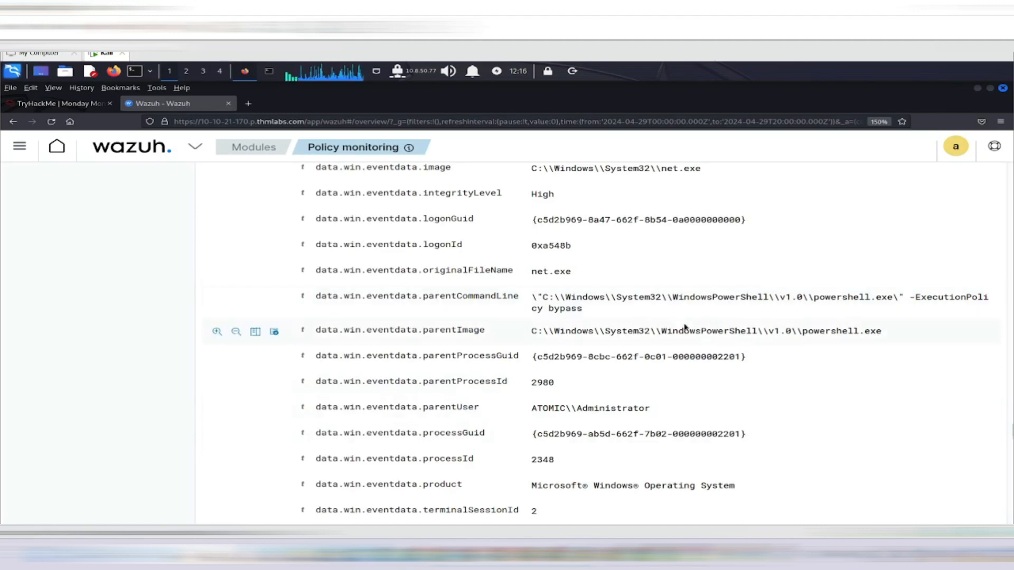
pyautogui.scroll(-2, 622, 393)
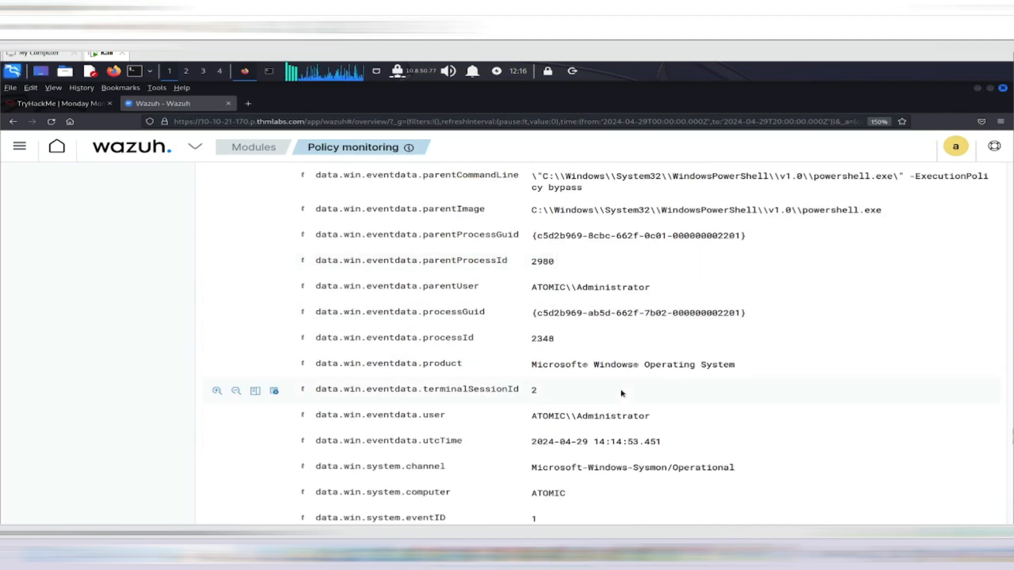
# - Examine the net.exe localgroup event's remaining fields, from the user and system message through full_log, the rule fields and timestamp
pyautogui.scroll(-2, 672, 391)
pyautogui.scroll(-2, 674, 393)
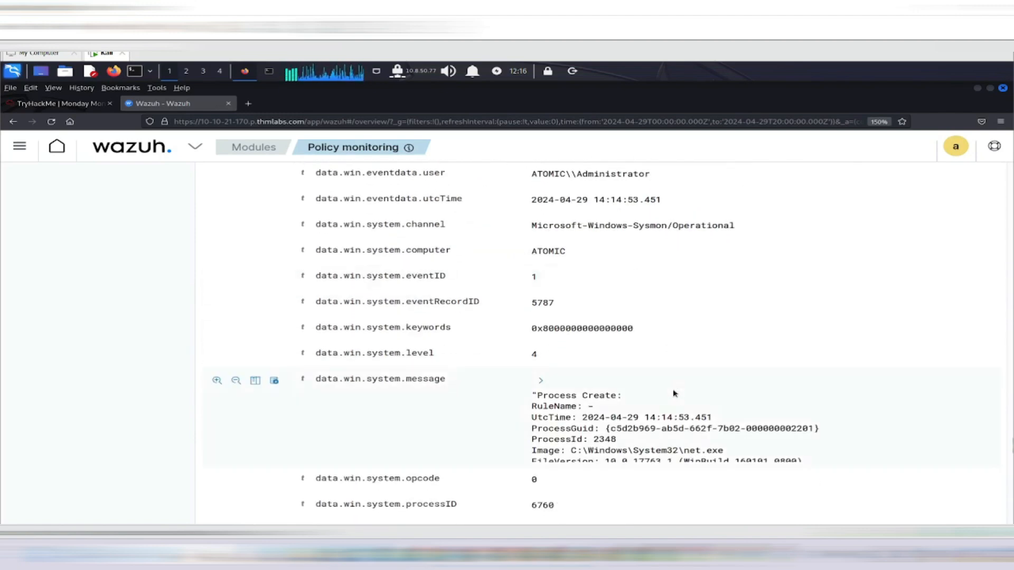
pyautogui.scroll(-4, 675, 394)
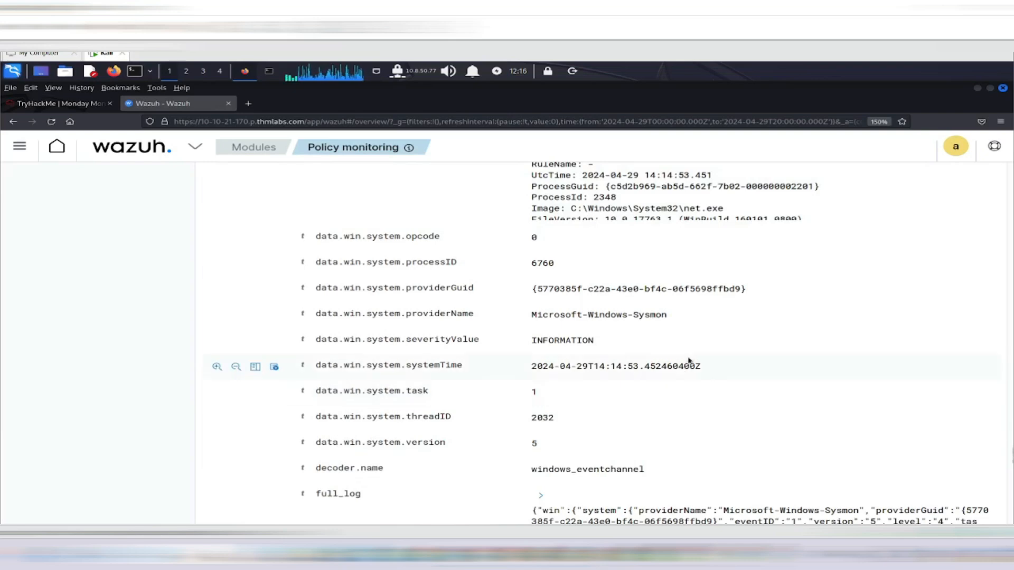
pyautogui.scroll(-2, 613, 381)
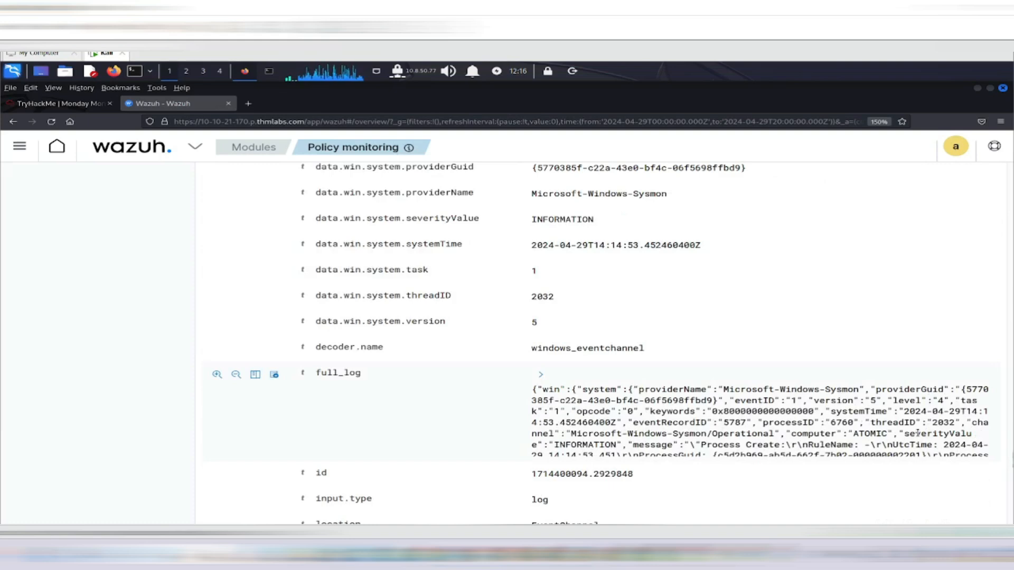
pyautogui.scroll(-4, 893, 433)
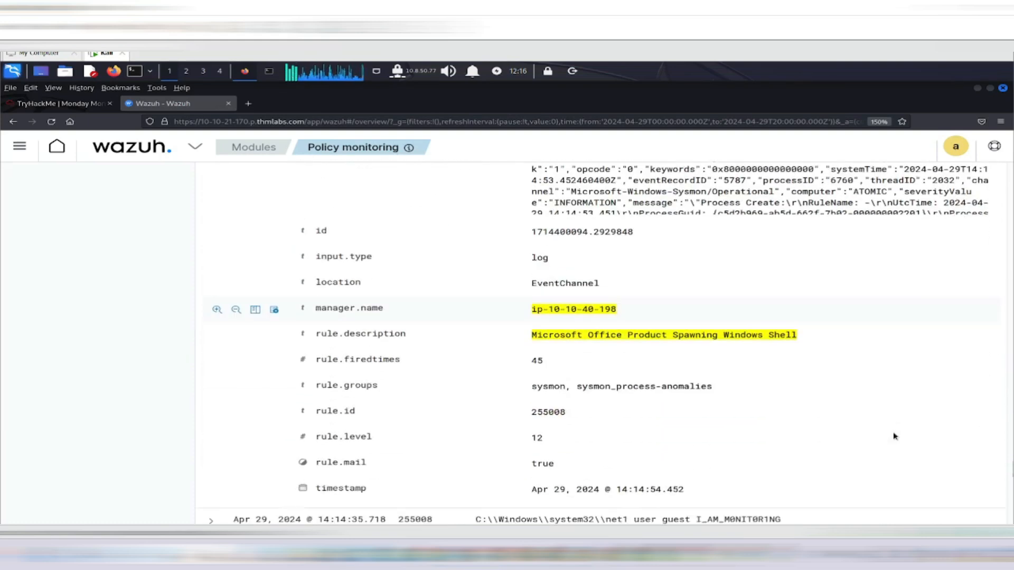
pyautogui.scroll(-2, 894, 437)
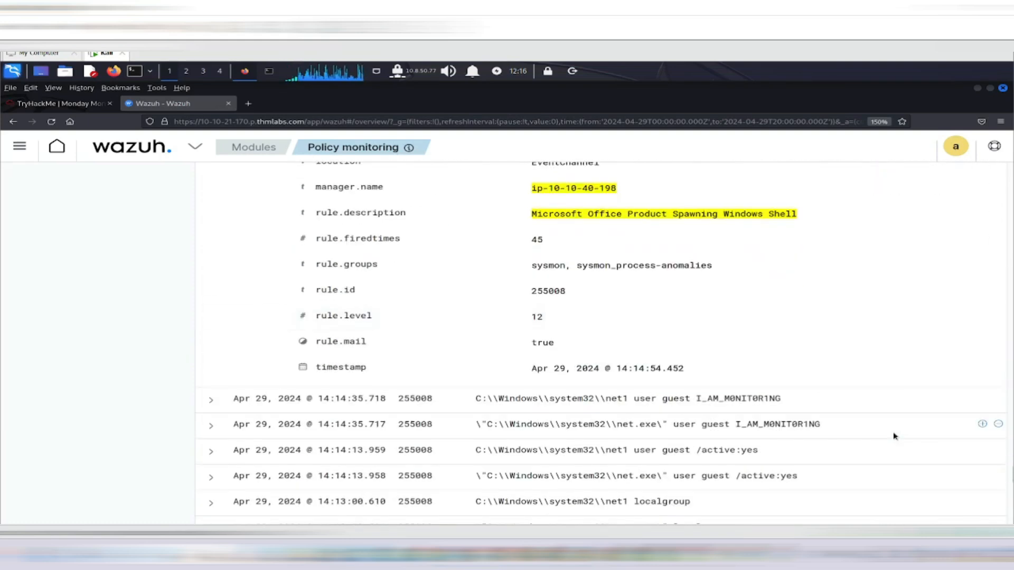